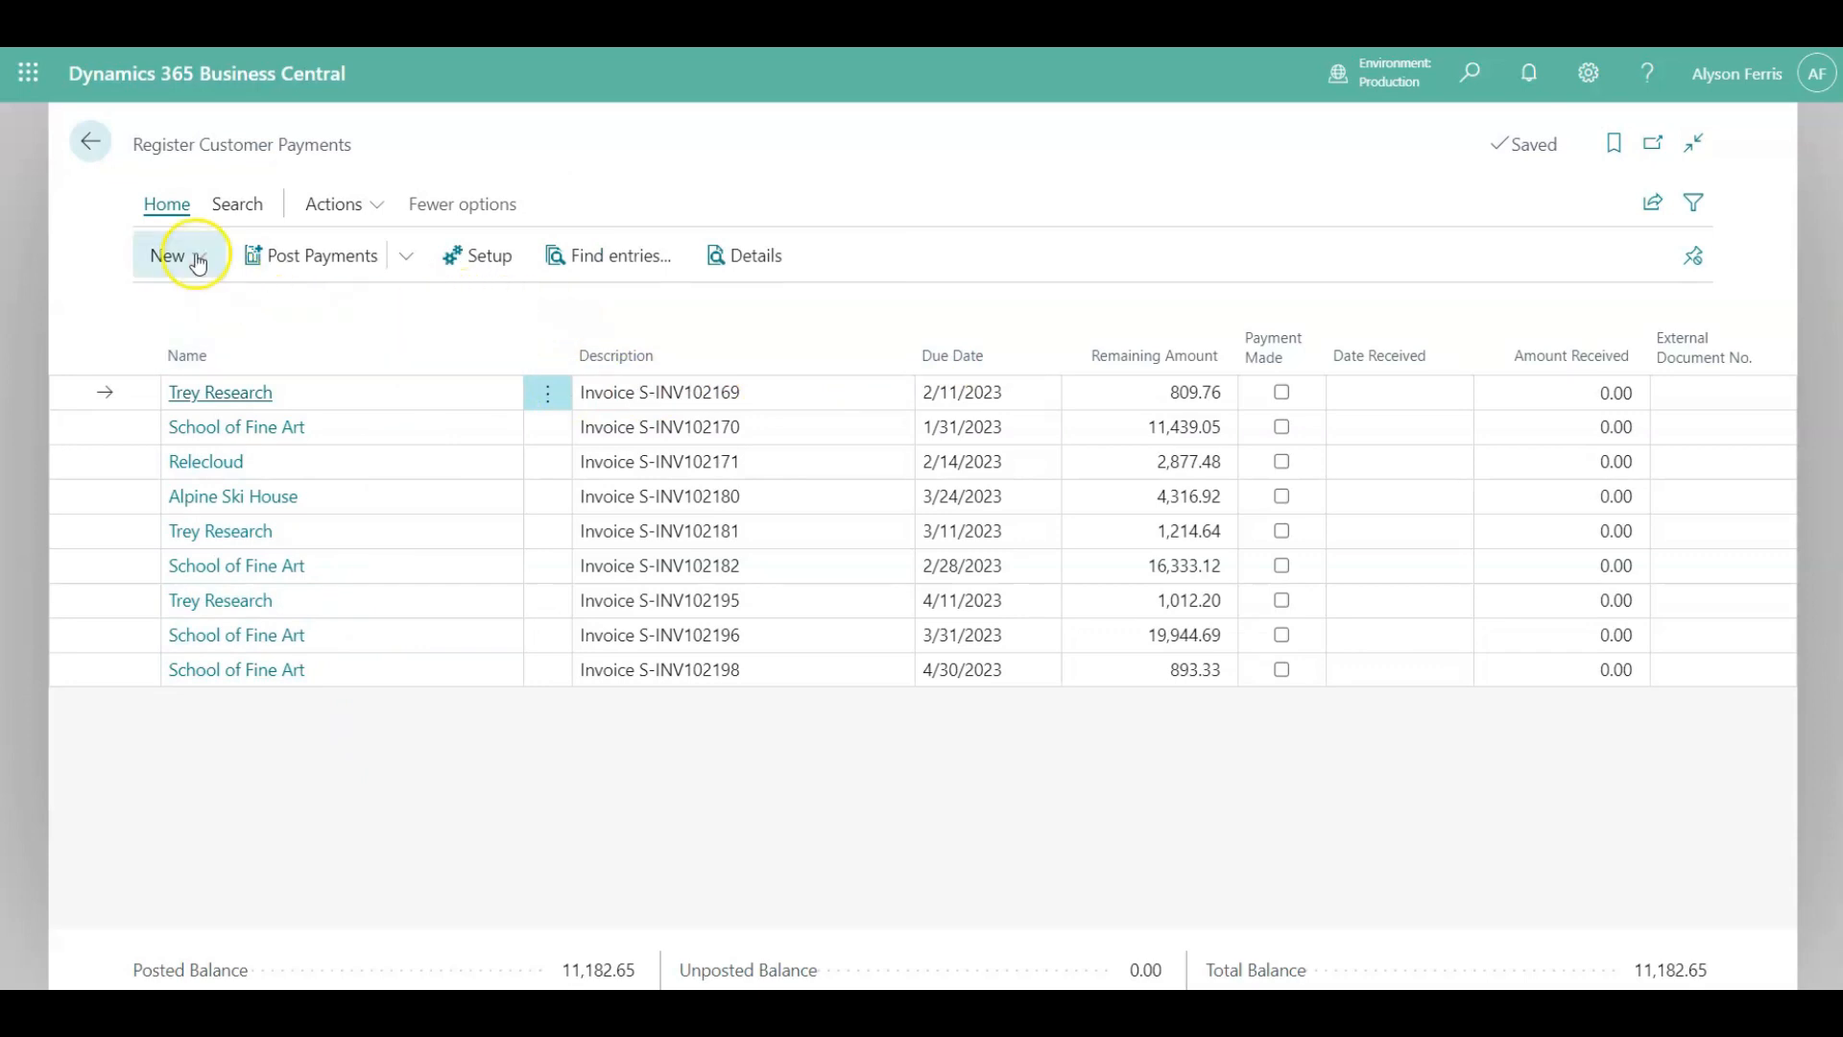
Return to the home page and show the available payment actions, including Register Customer Payments.
left_click(96, 142)
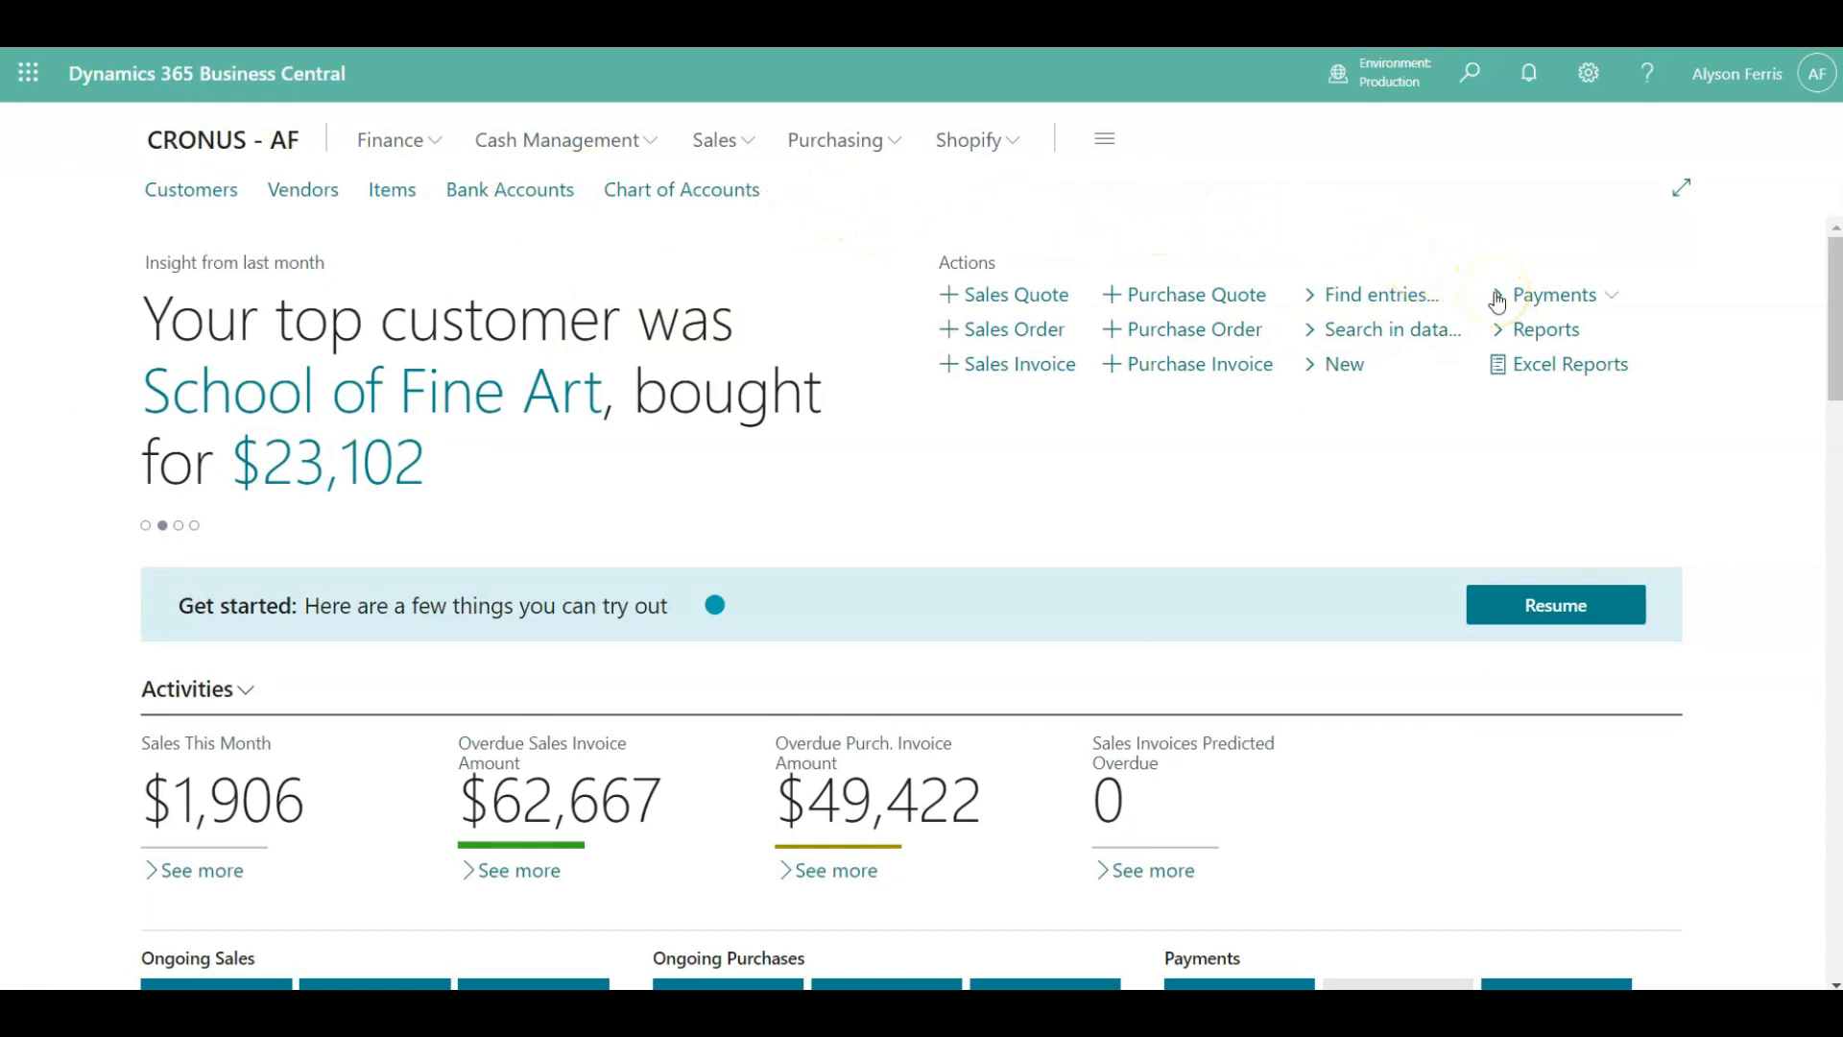
left_click(1608, 299)
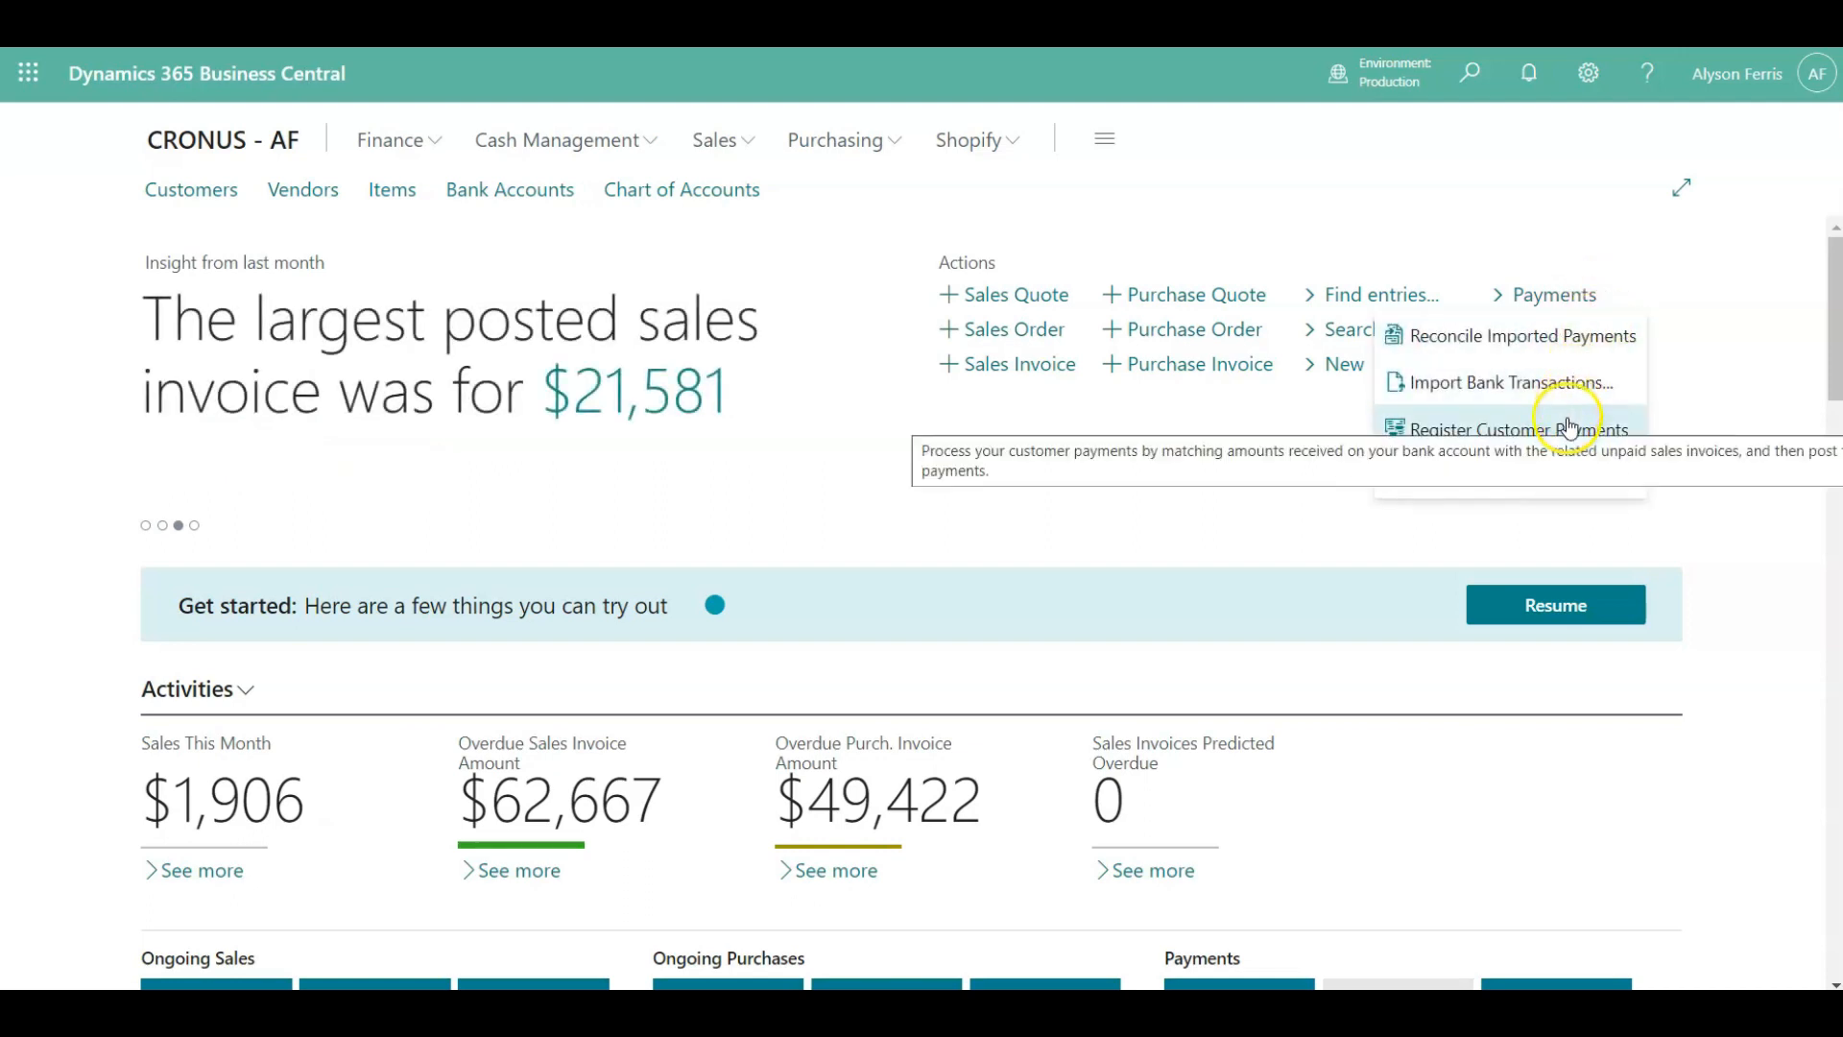
Open the Customers list and look up Register Customer Payments among its other actions.
left_click(185, 197)
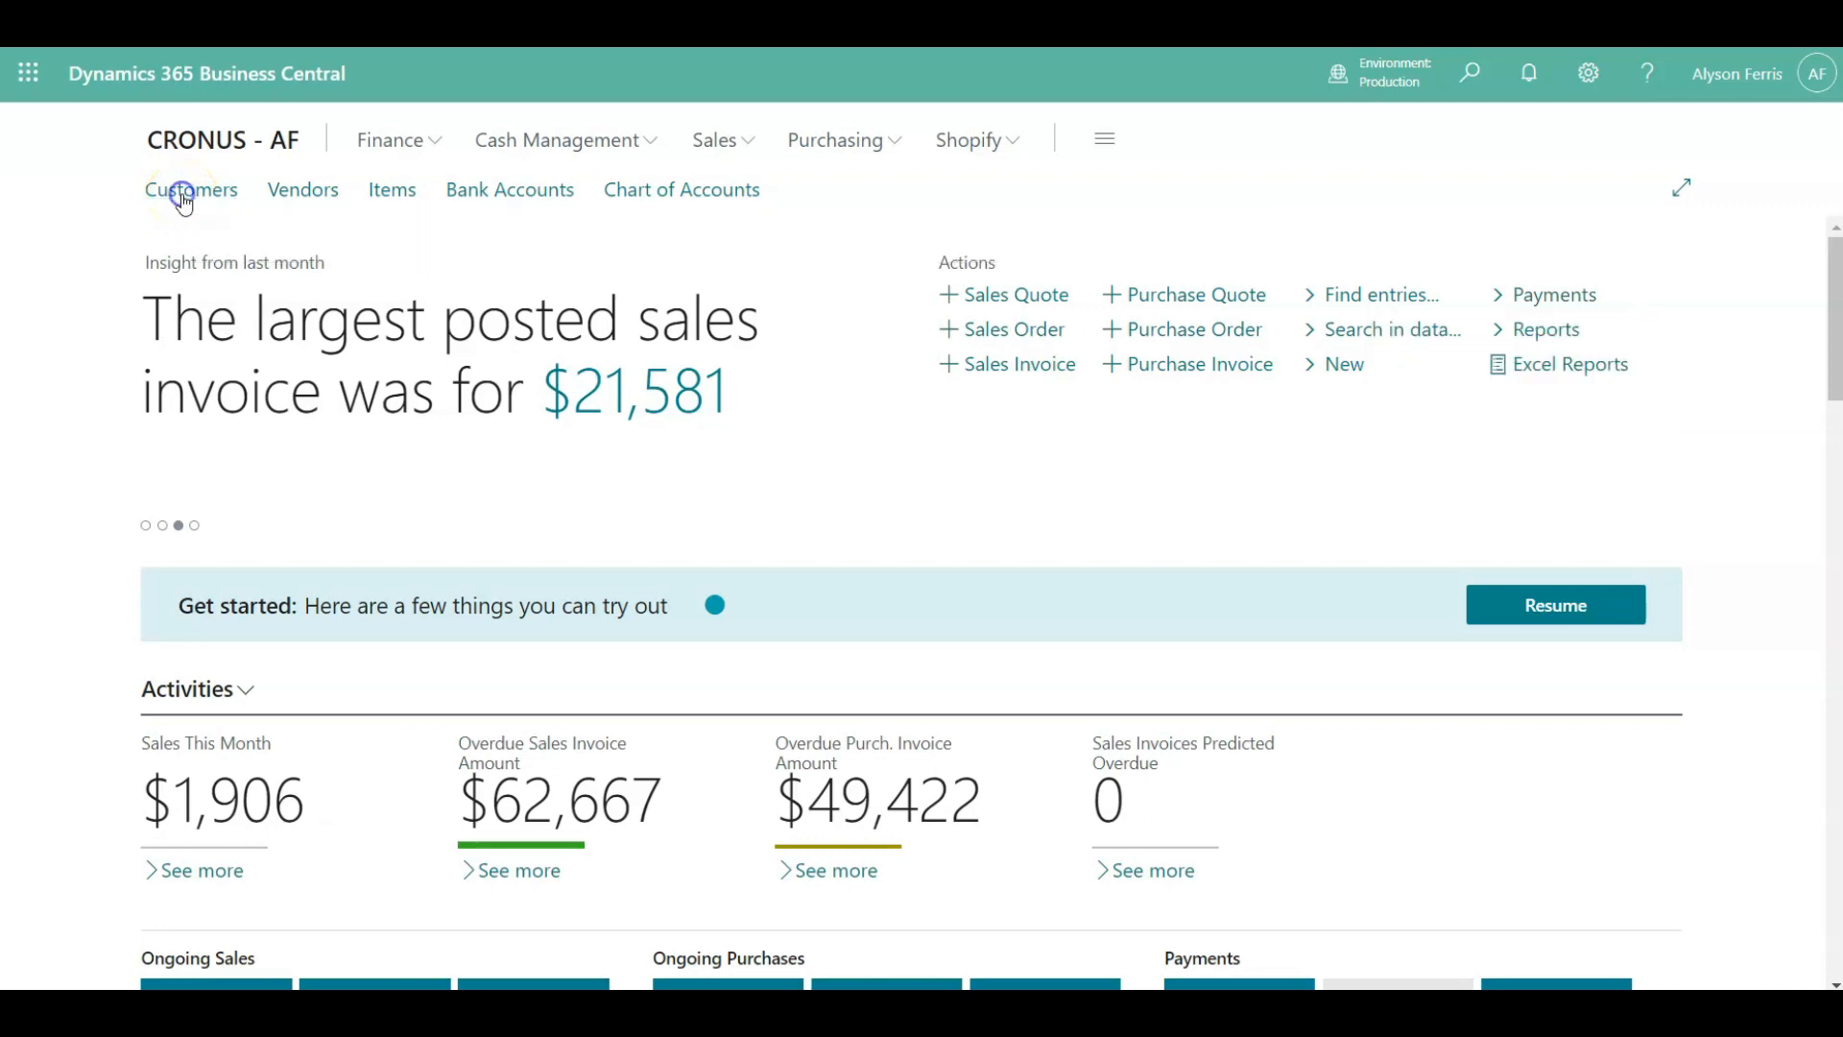
left_click(556, 255)
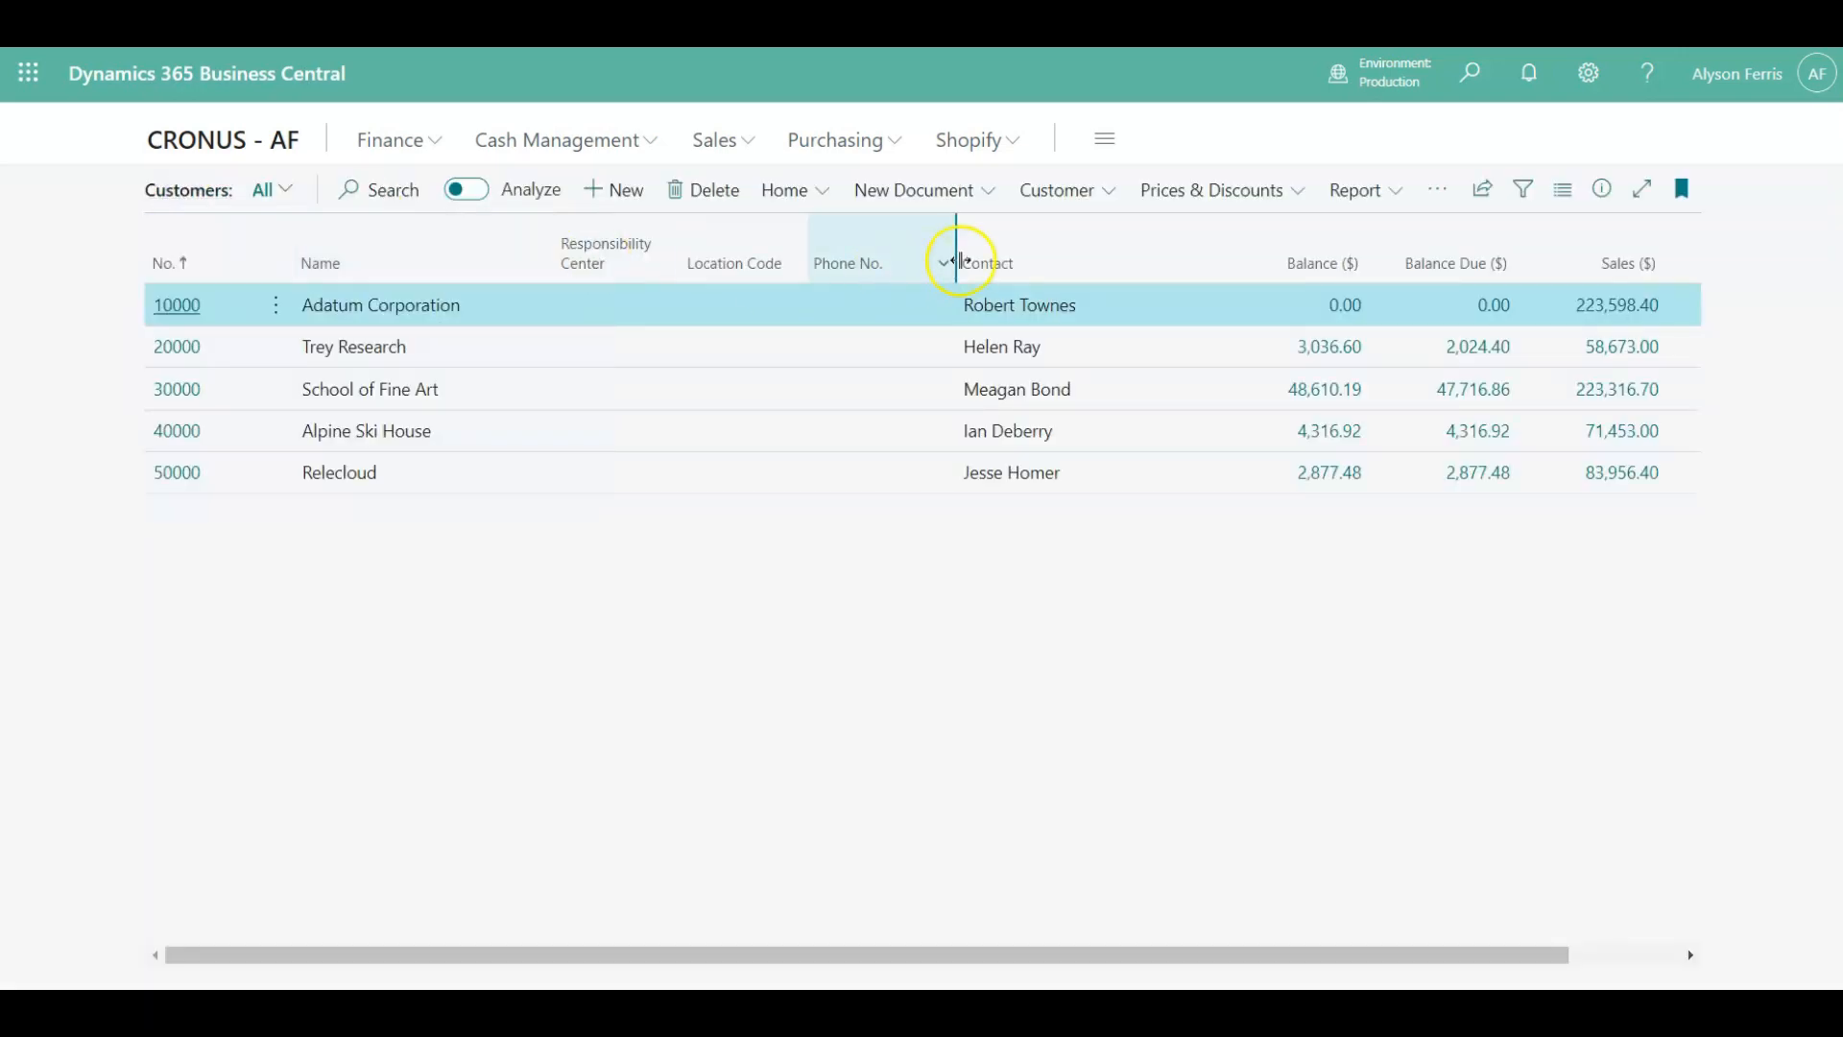
left_click(1446, 188)
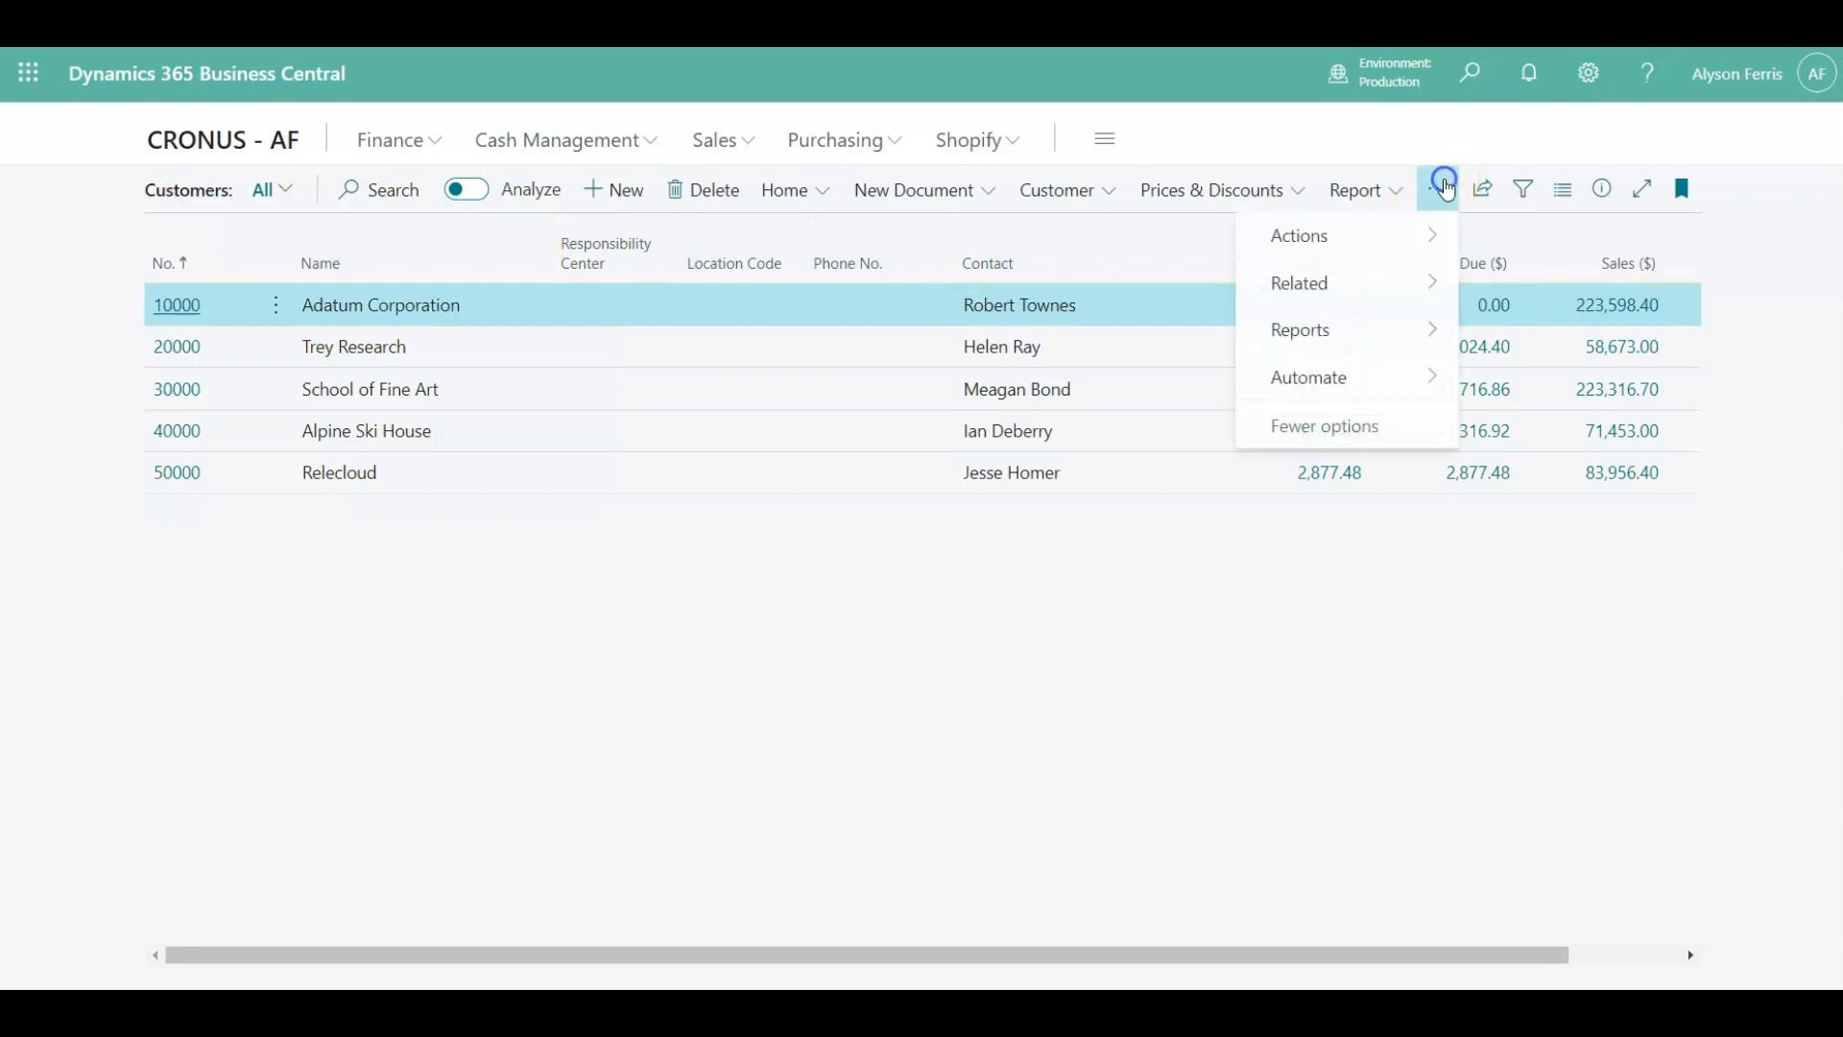
mouse_move(1387, 247)
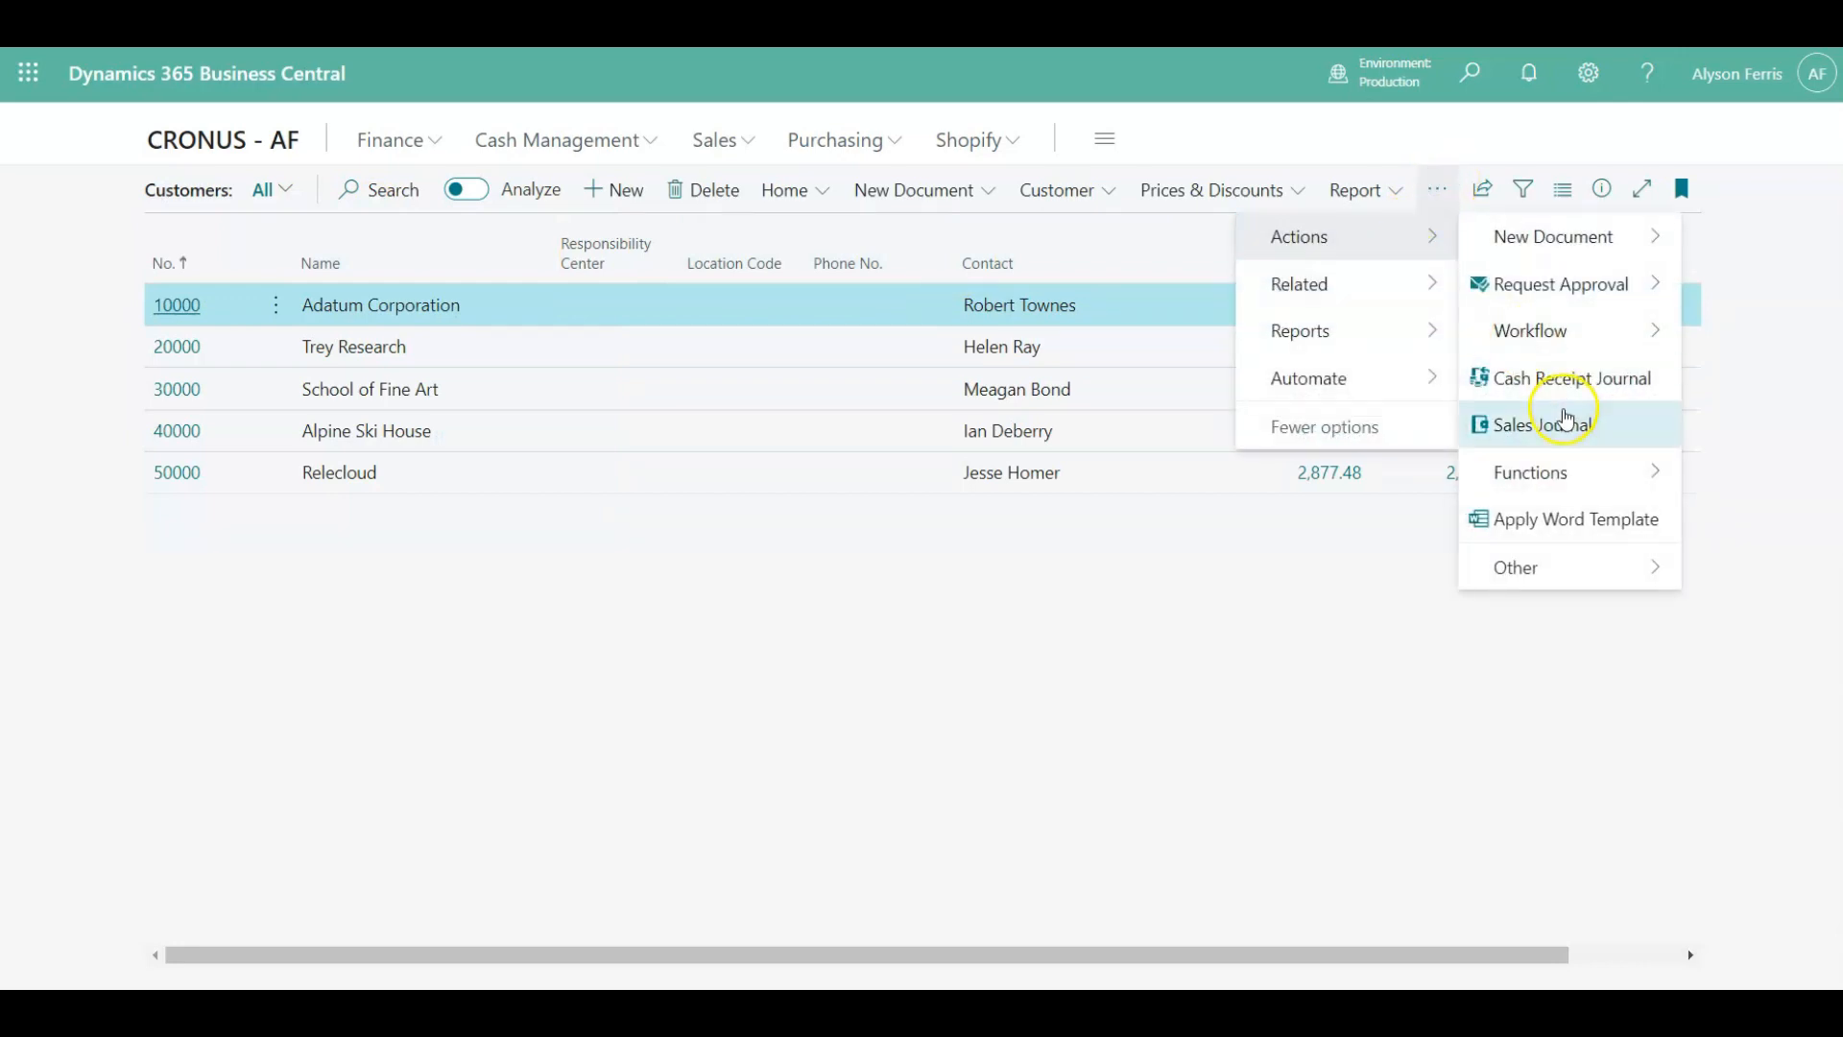
mouse_move(1562, 568)
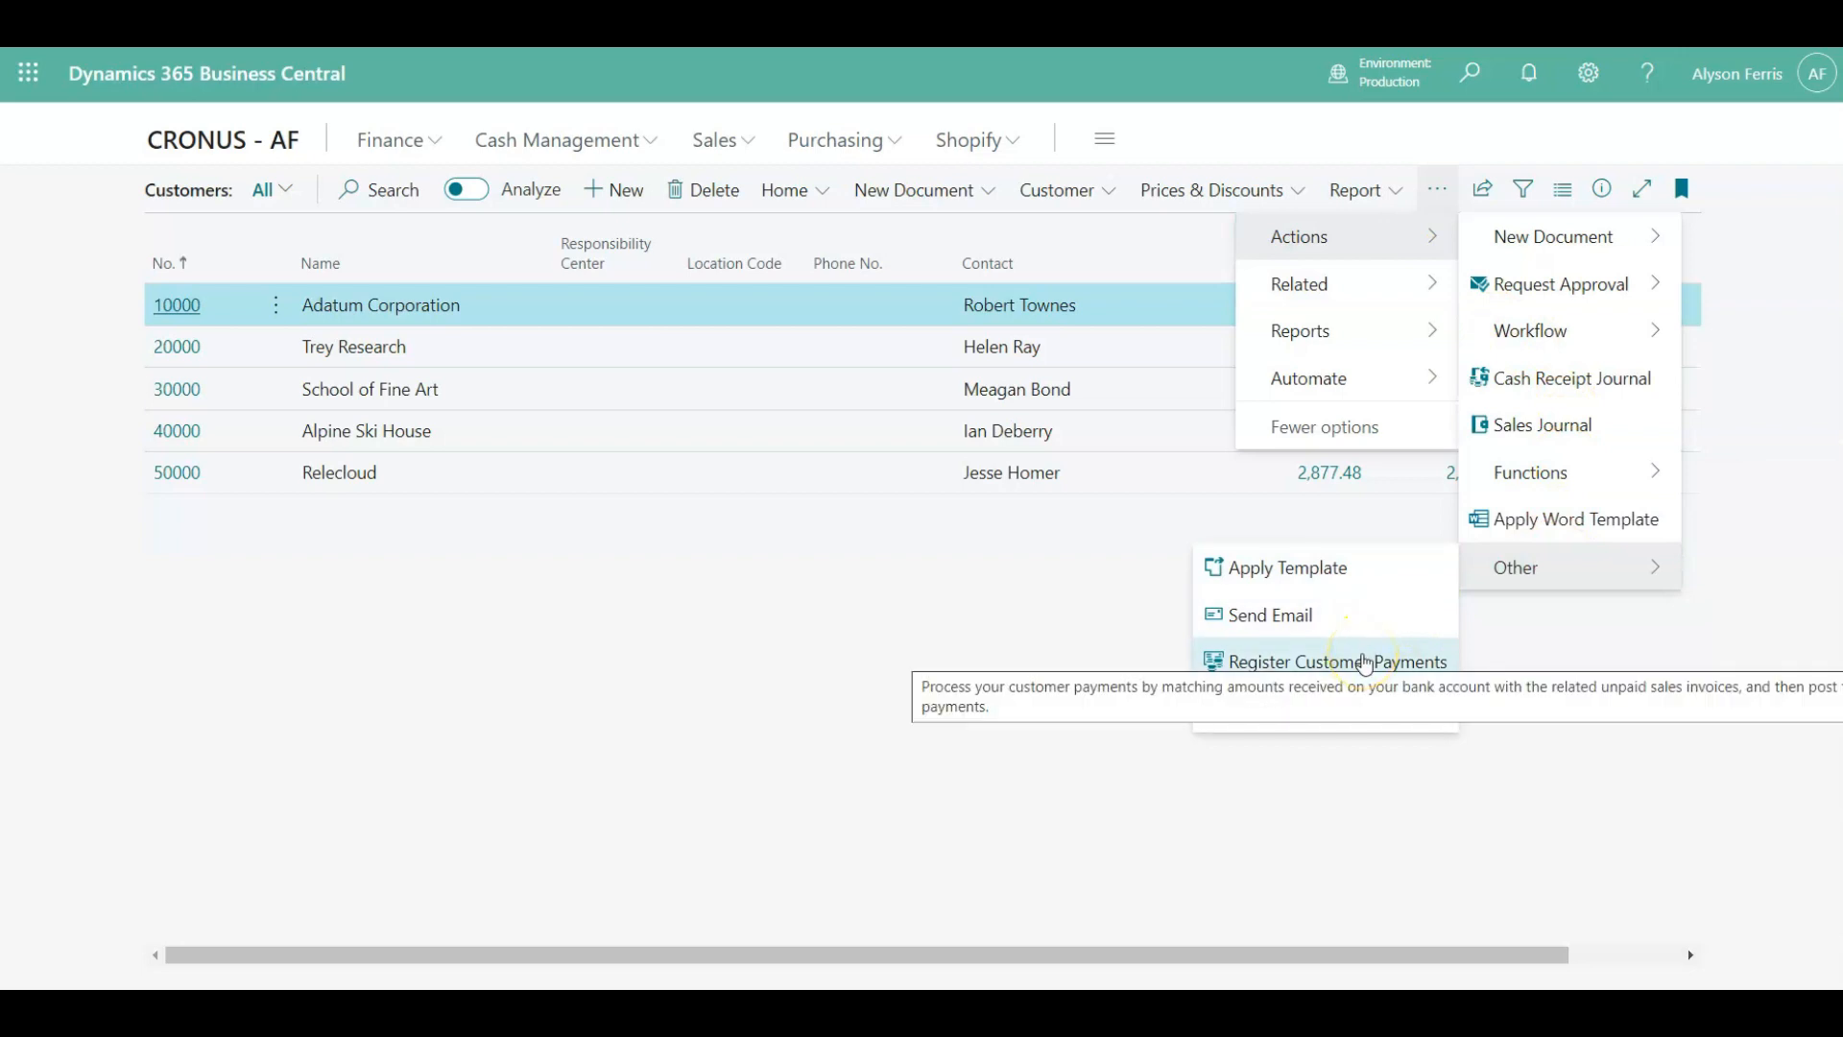
left_click(326, 588)
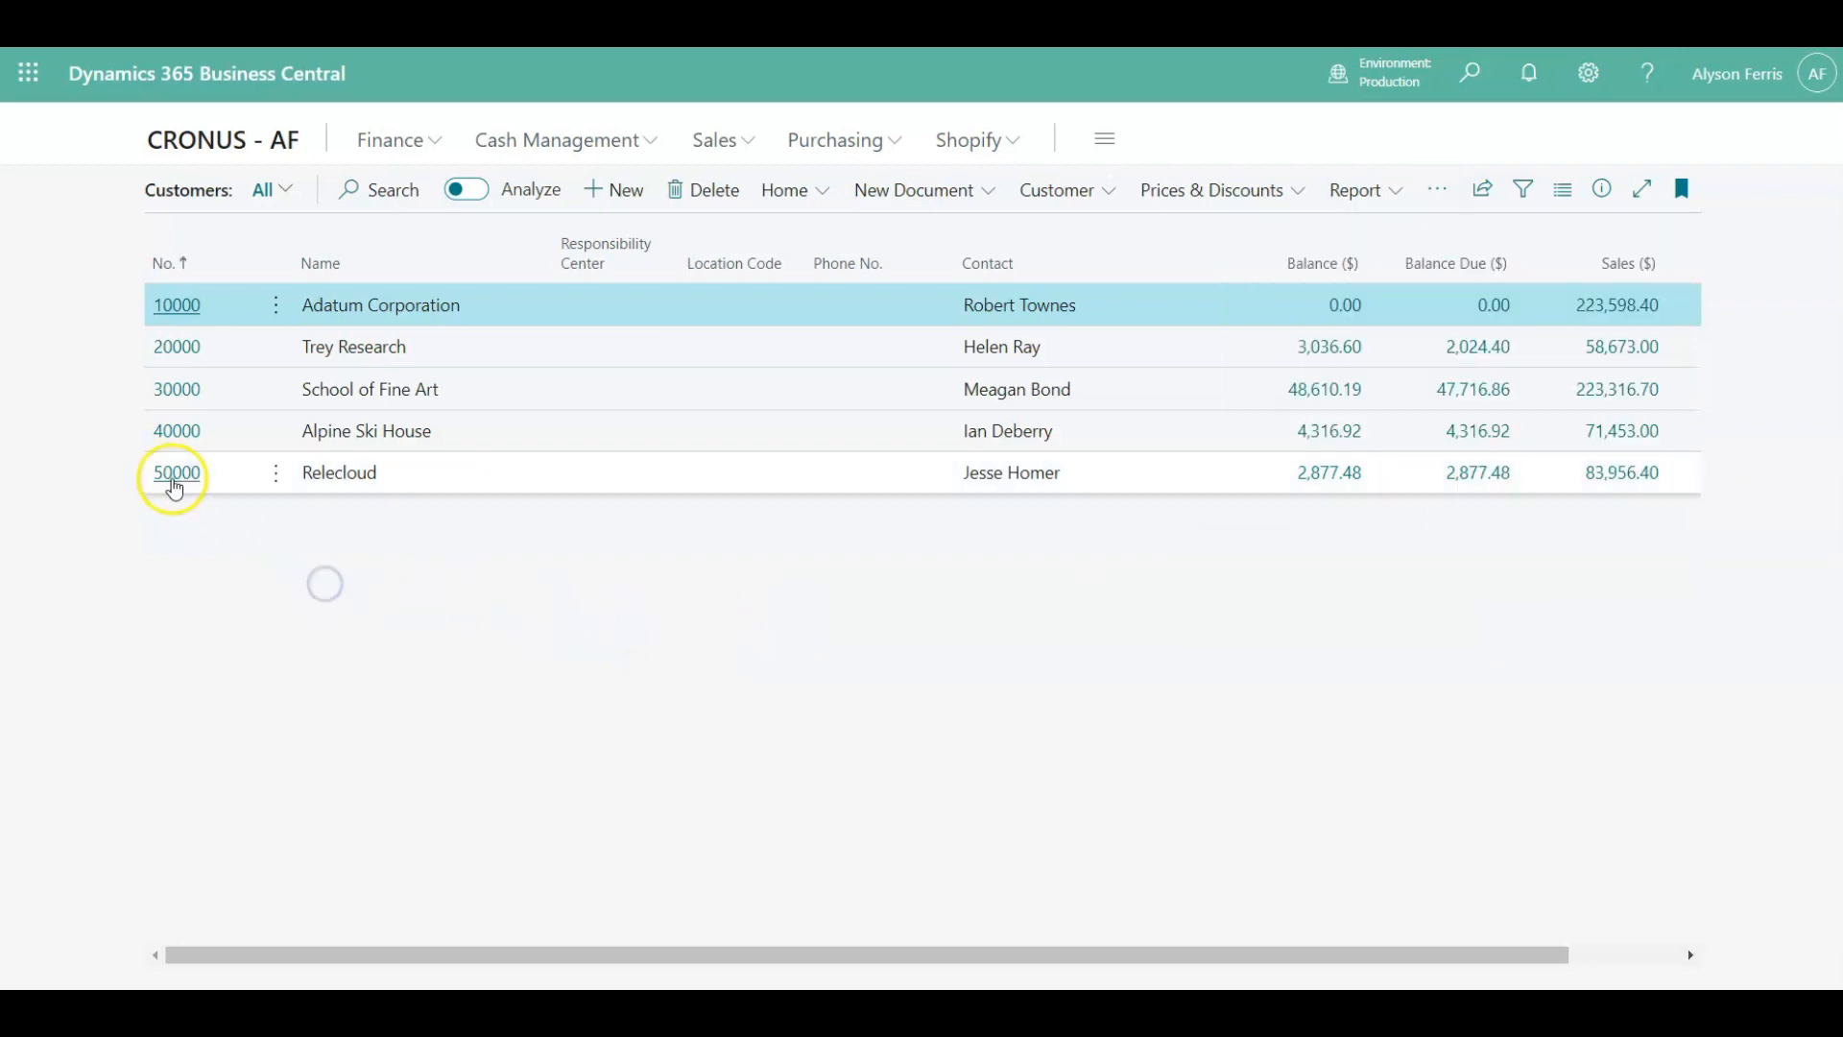
Open the School of Fine Art customer card and start Register Customer Payments for that customer.
left_click(171, 394)
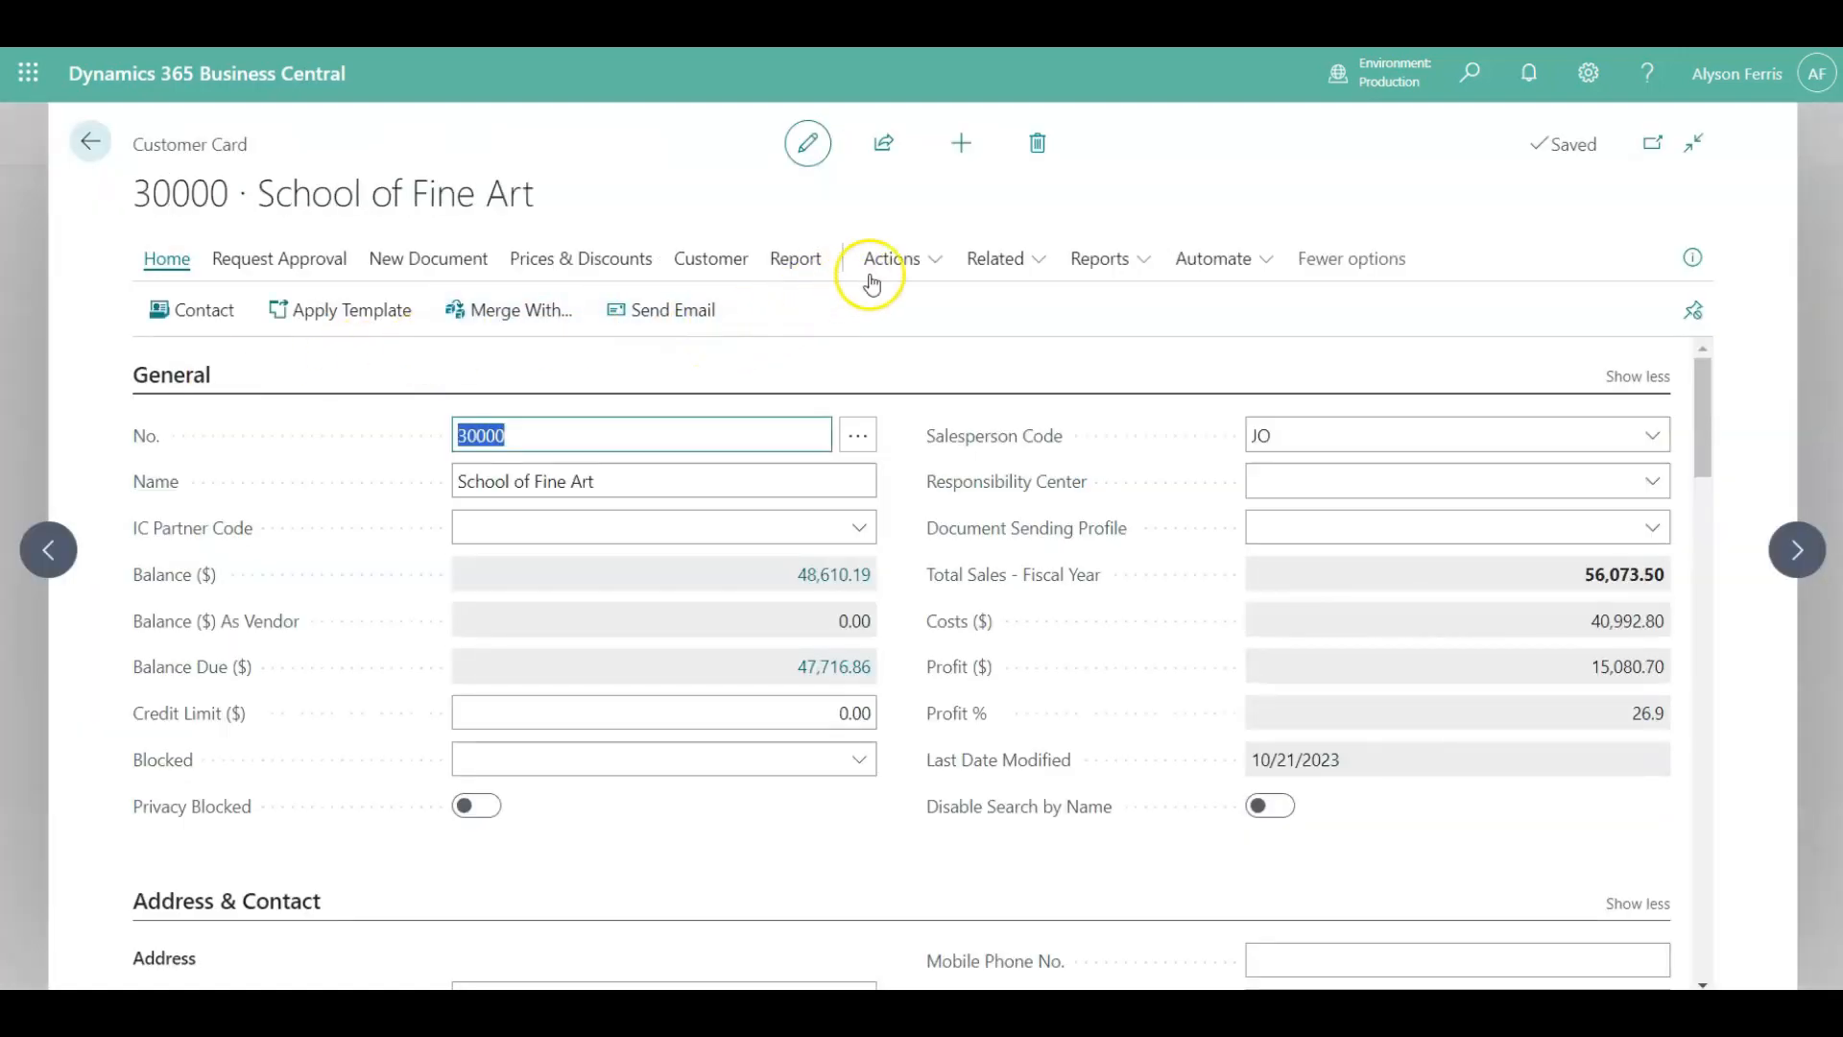
left_click(936, 261)
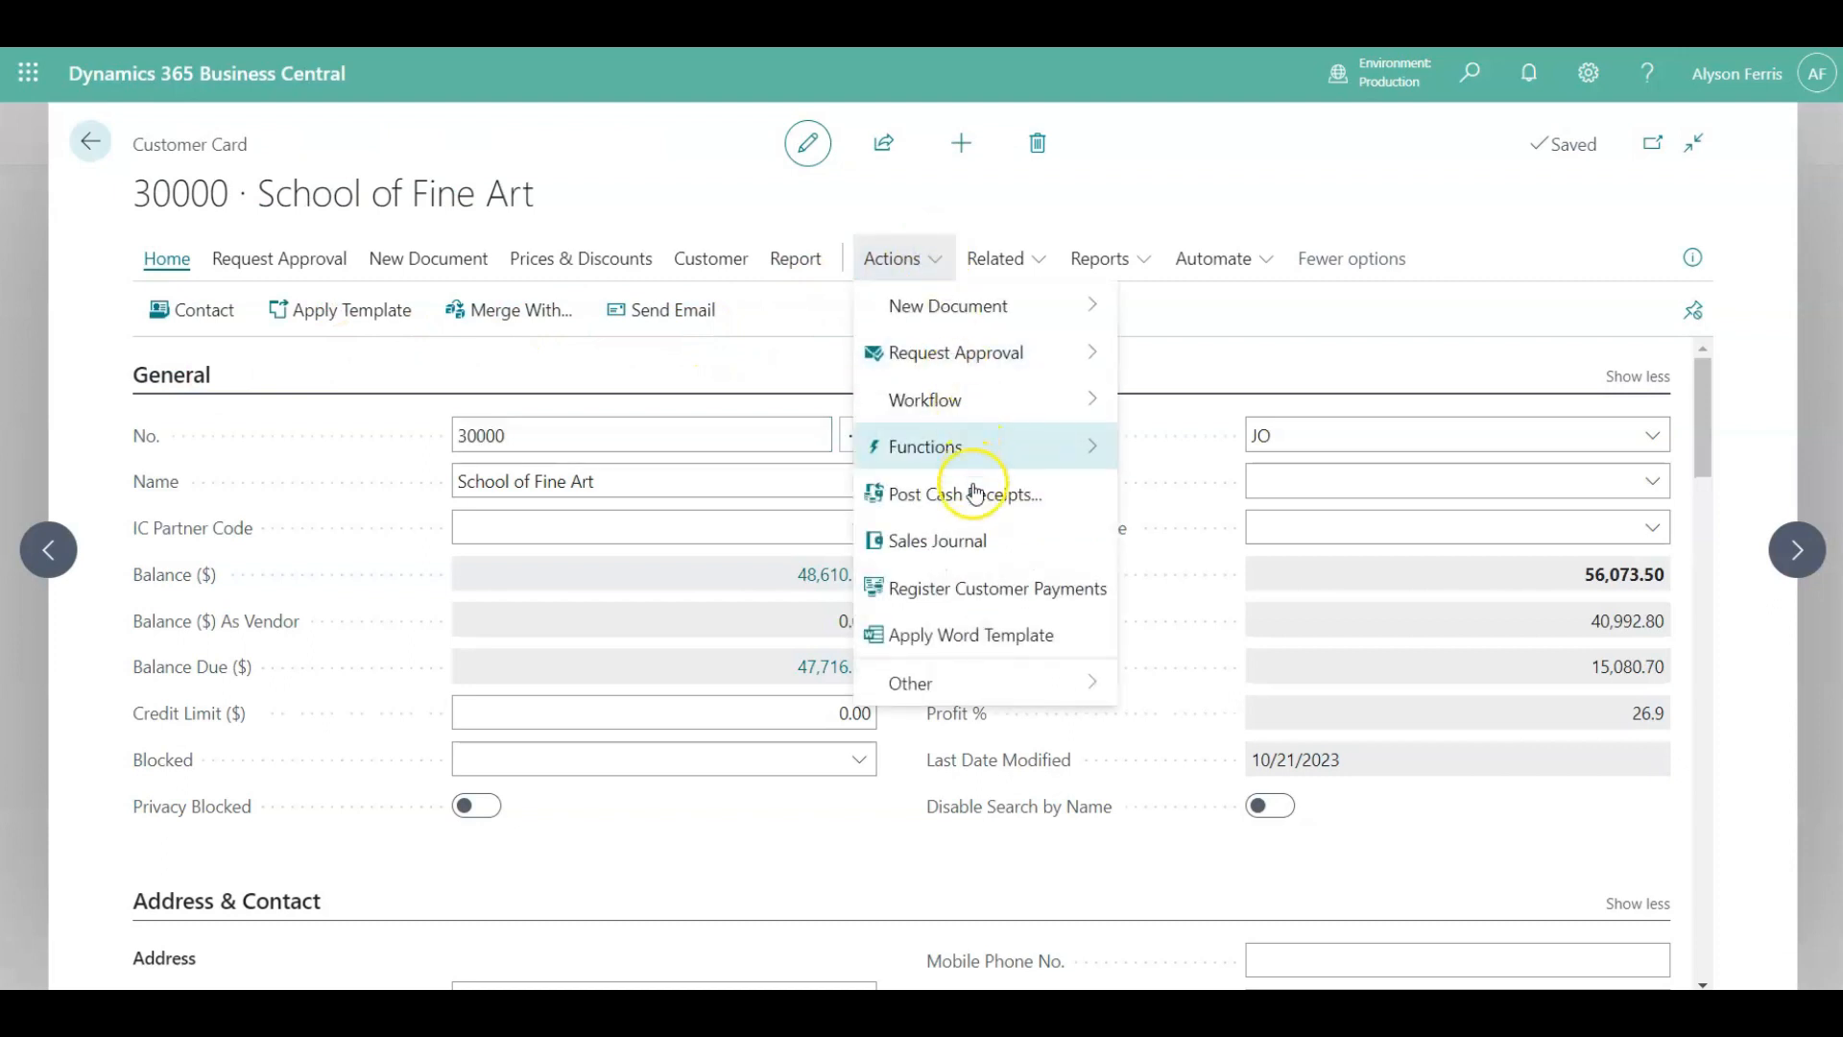
left_click(977, 590)
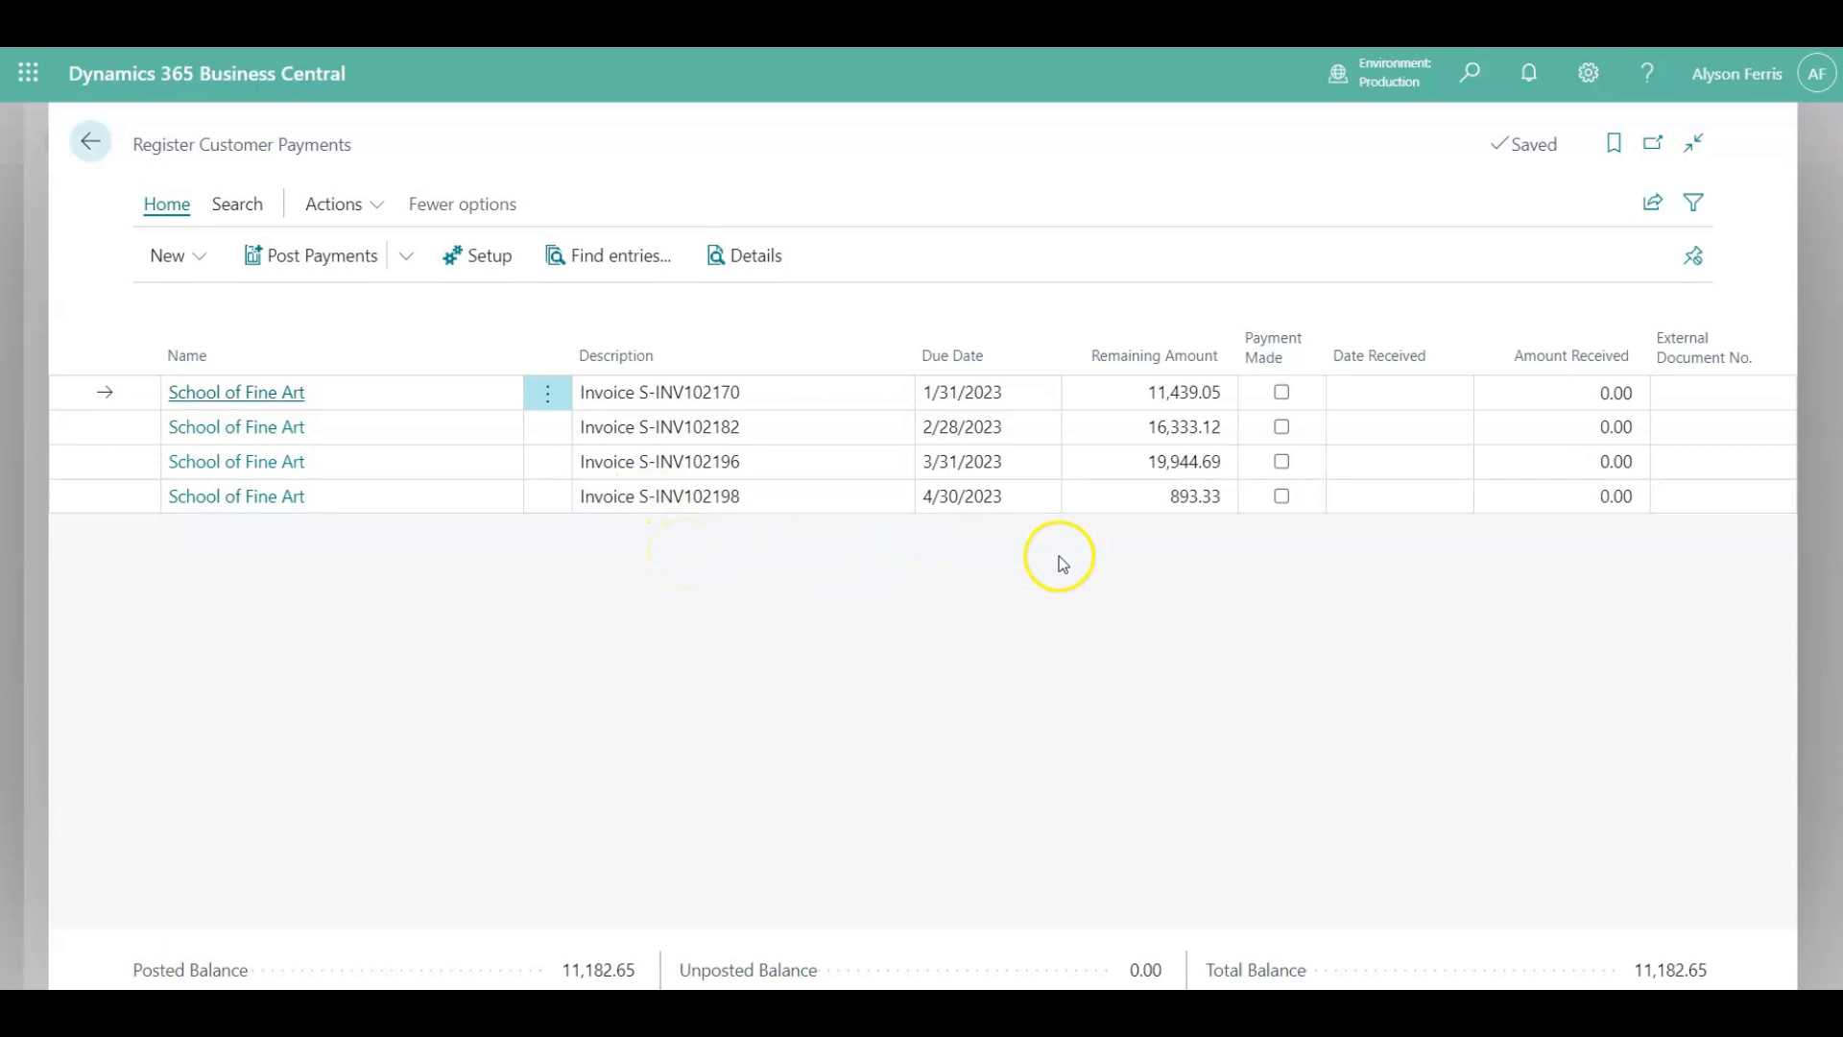
Mark invoices S-INV102198 and S-INV102170 as paid, setting the amount received for S-INV102170 to 8,500.00.
left_click(1283, 498)
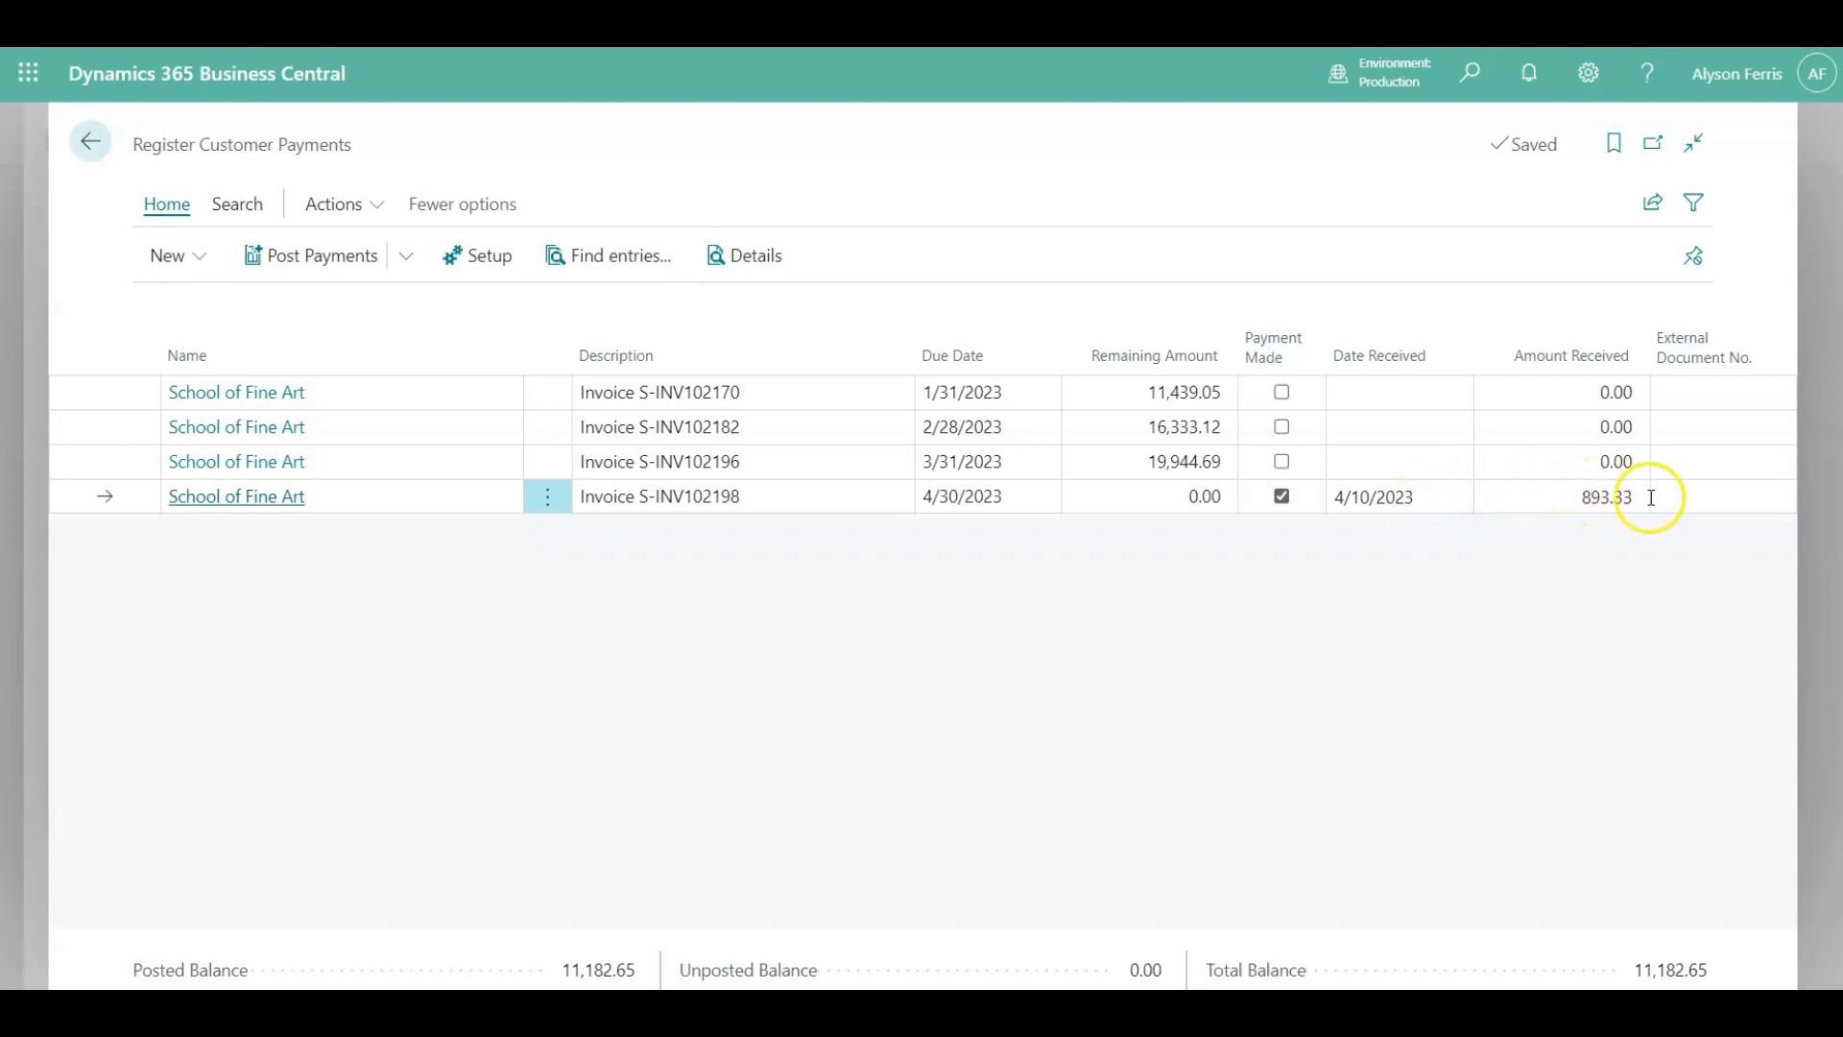
left_click(1282, 391)
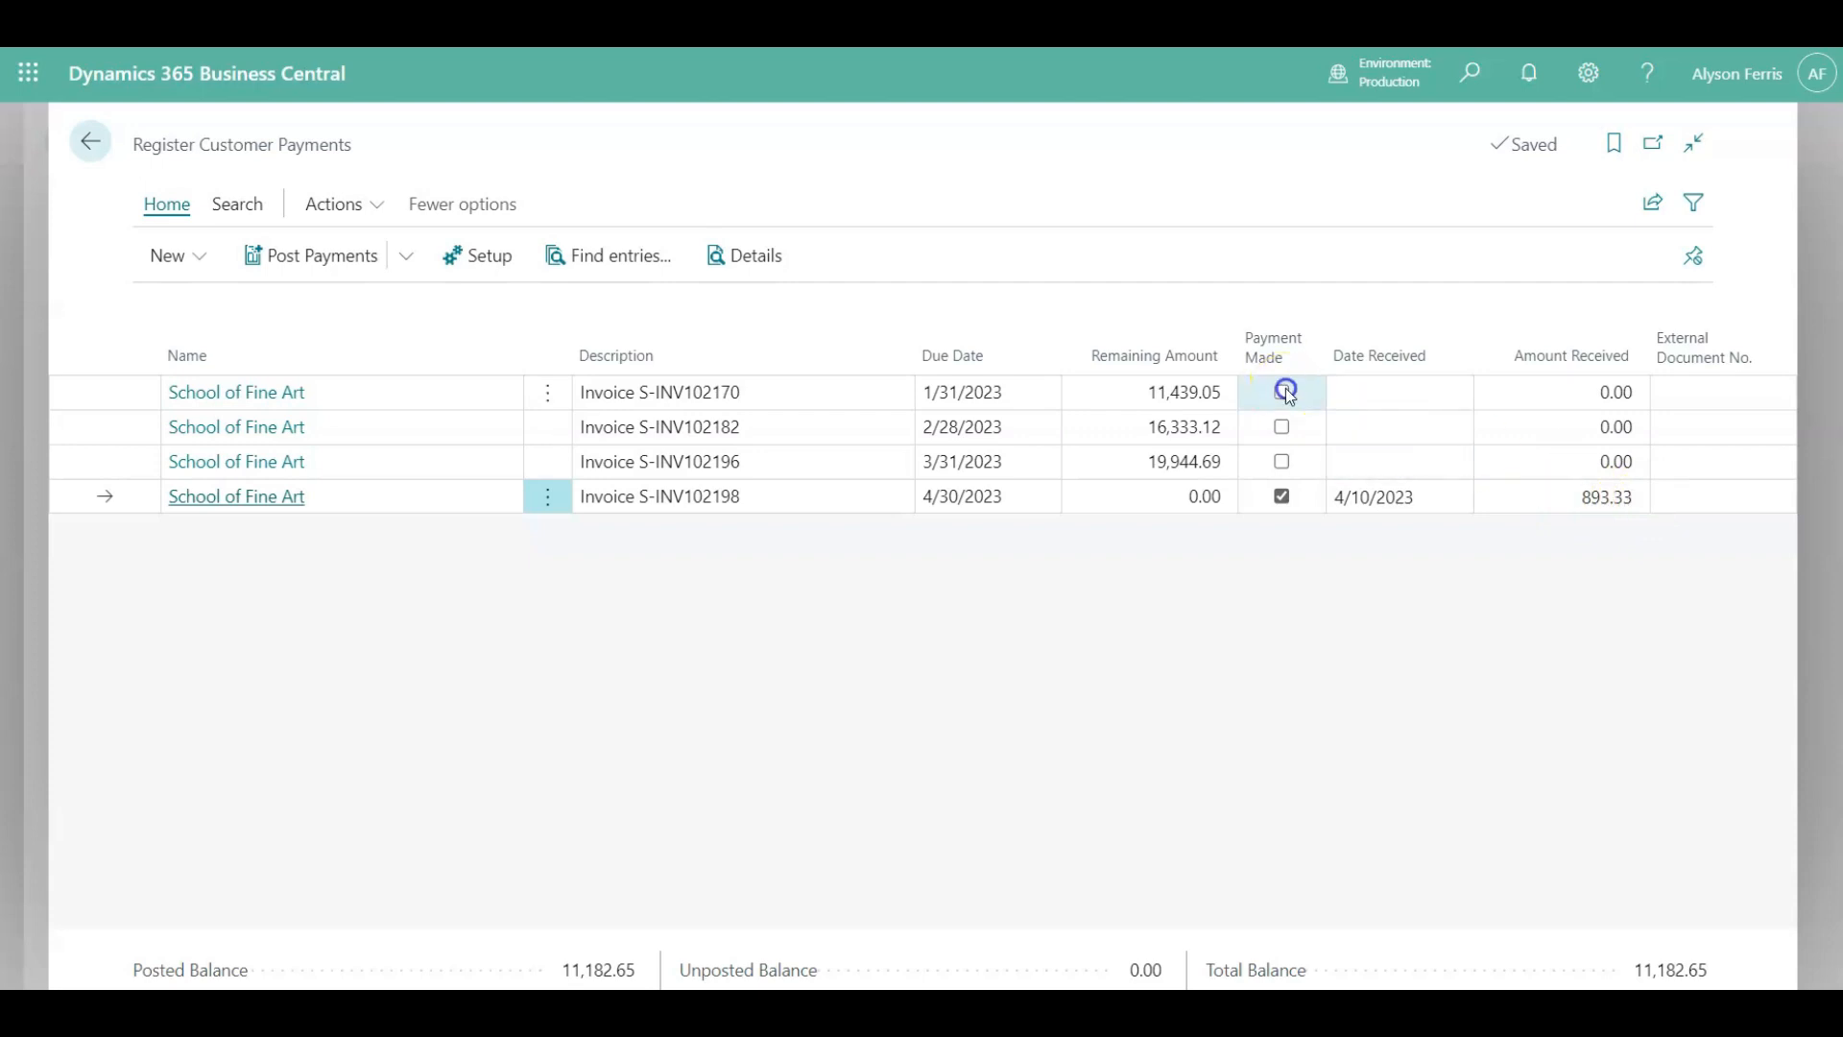
left_click(1556, 392)
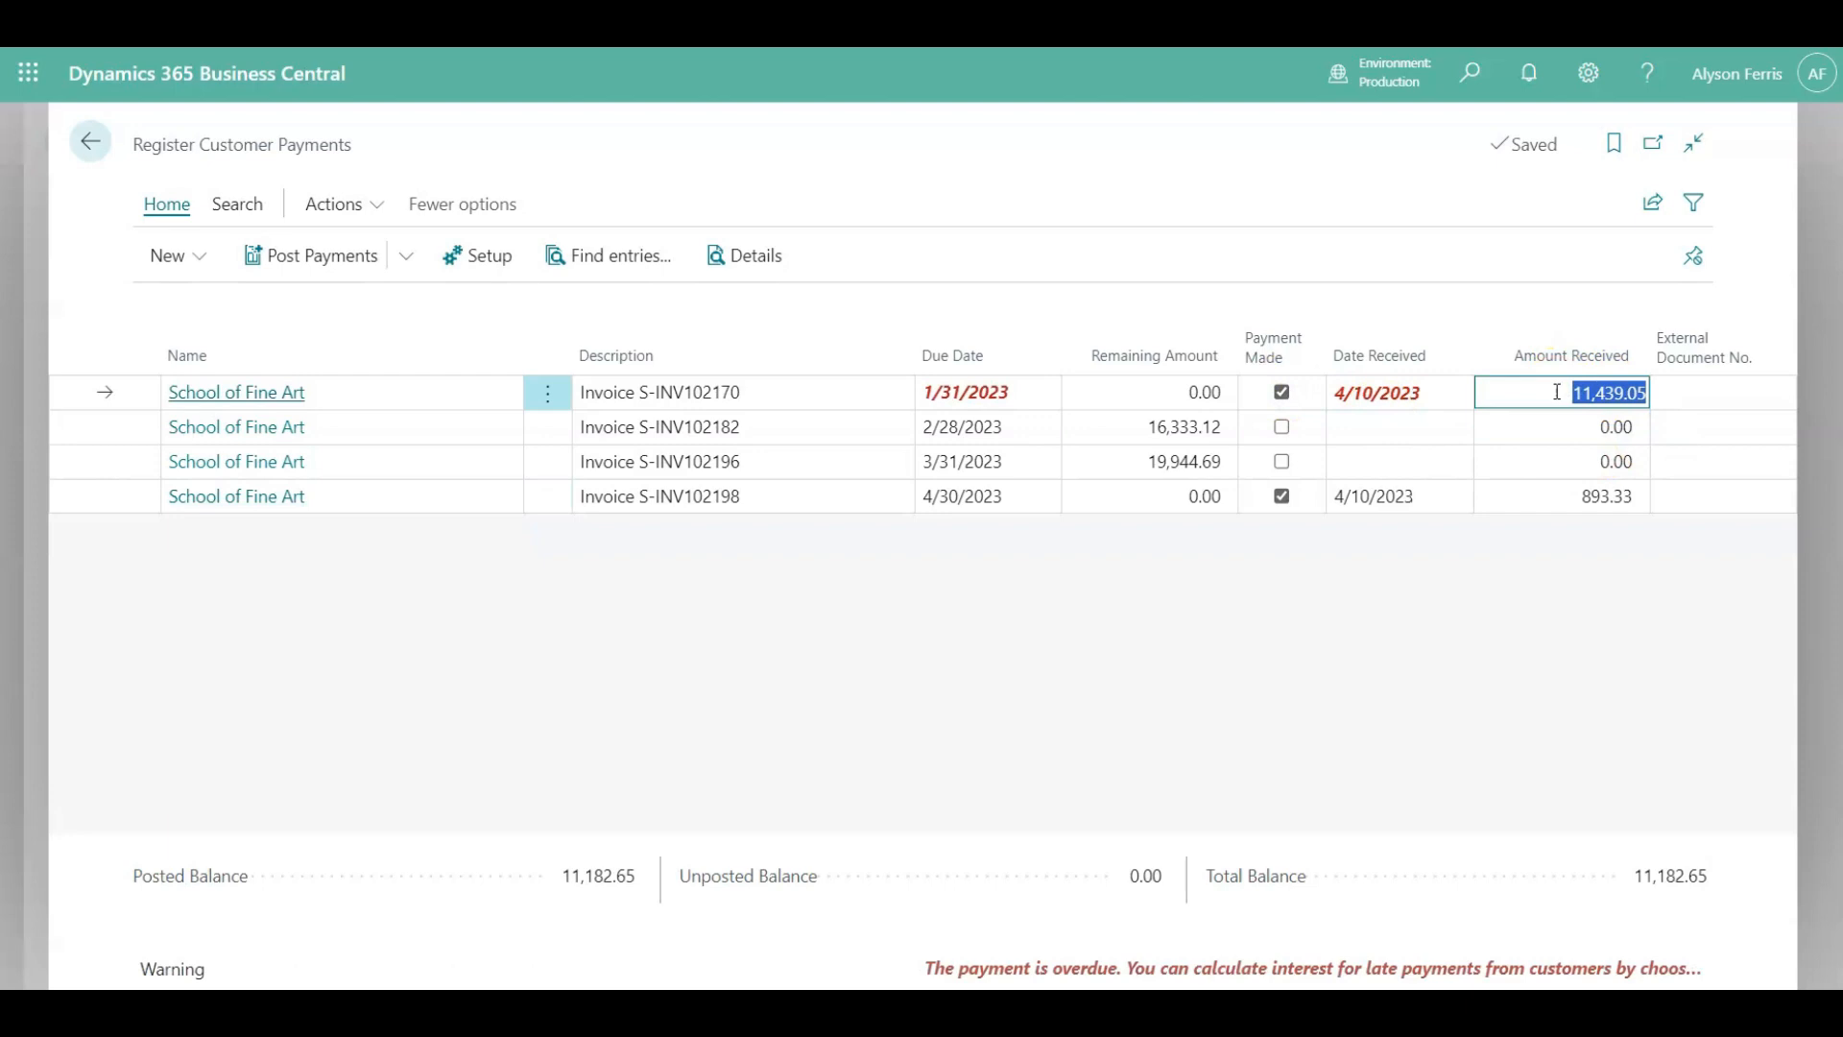
type("8500")
key("Tab")
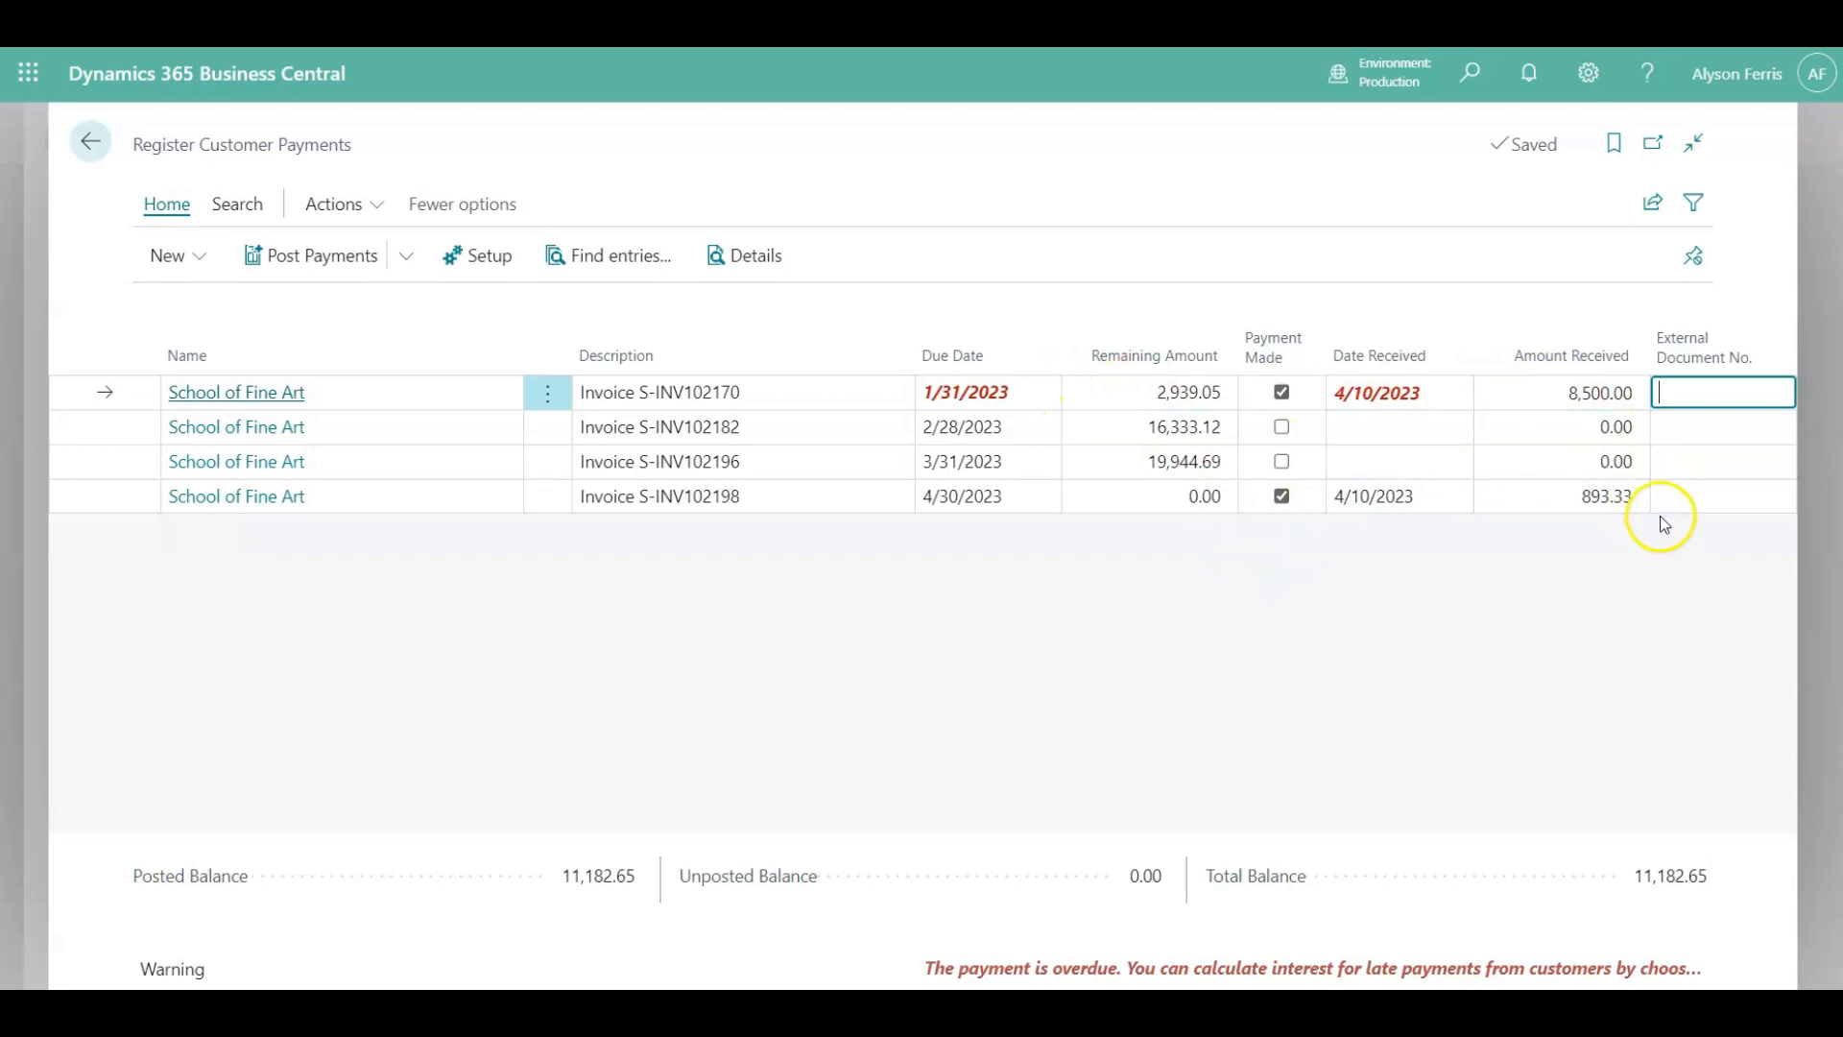
Enter external document number 112234 for invoices S-INV102170 and S-INV102198.
type("112234")
left_click(1685, 498)
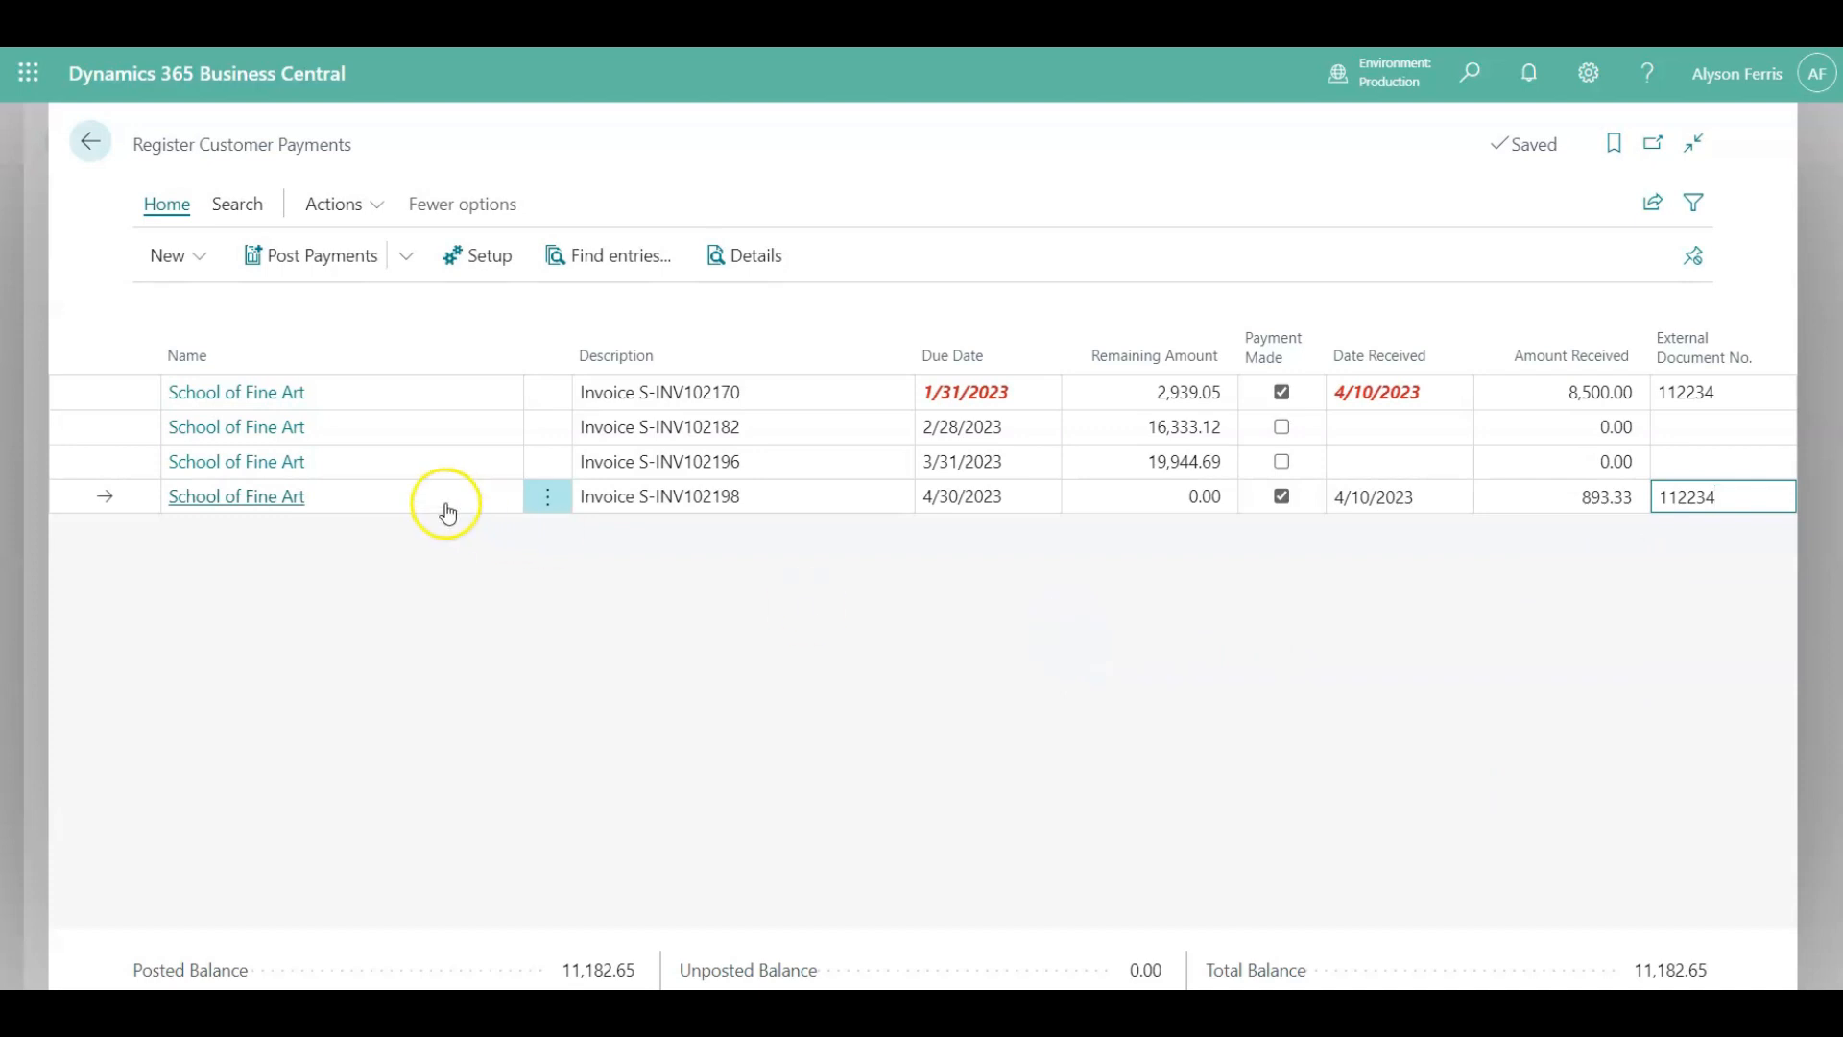
Preview posting the payments individually and examine the amounts of the resulting G/L entries.
left_click(407, 259)
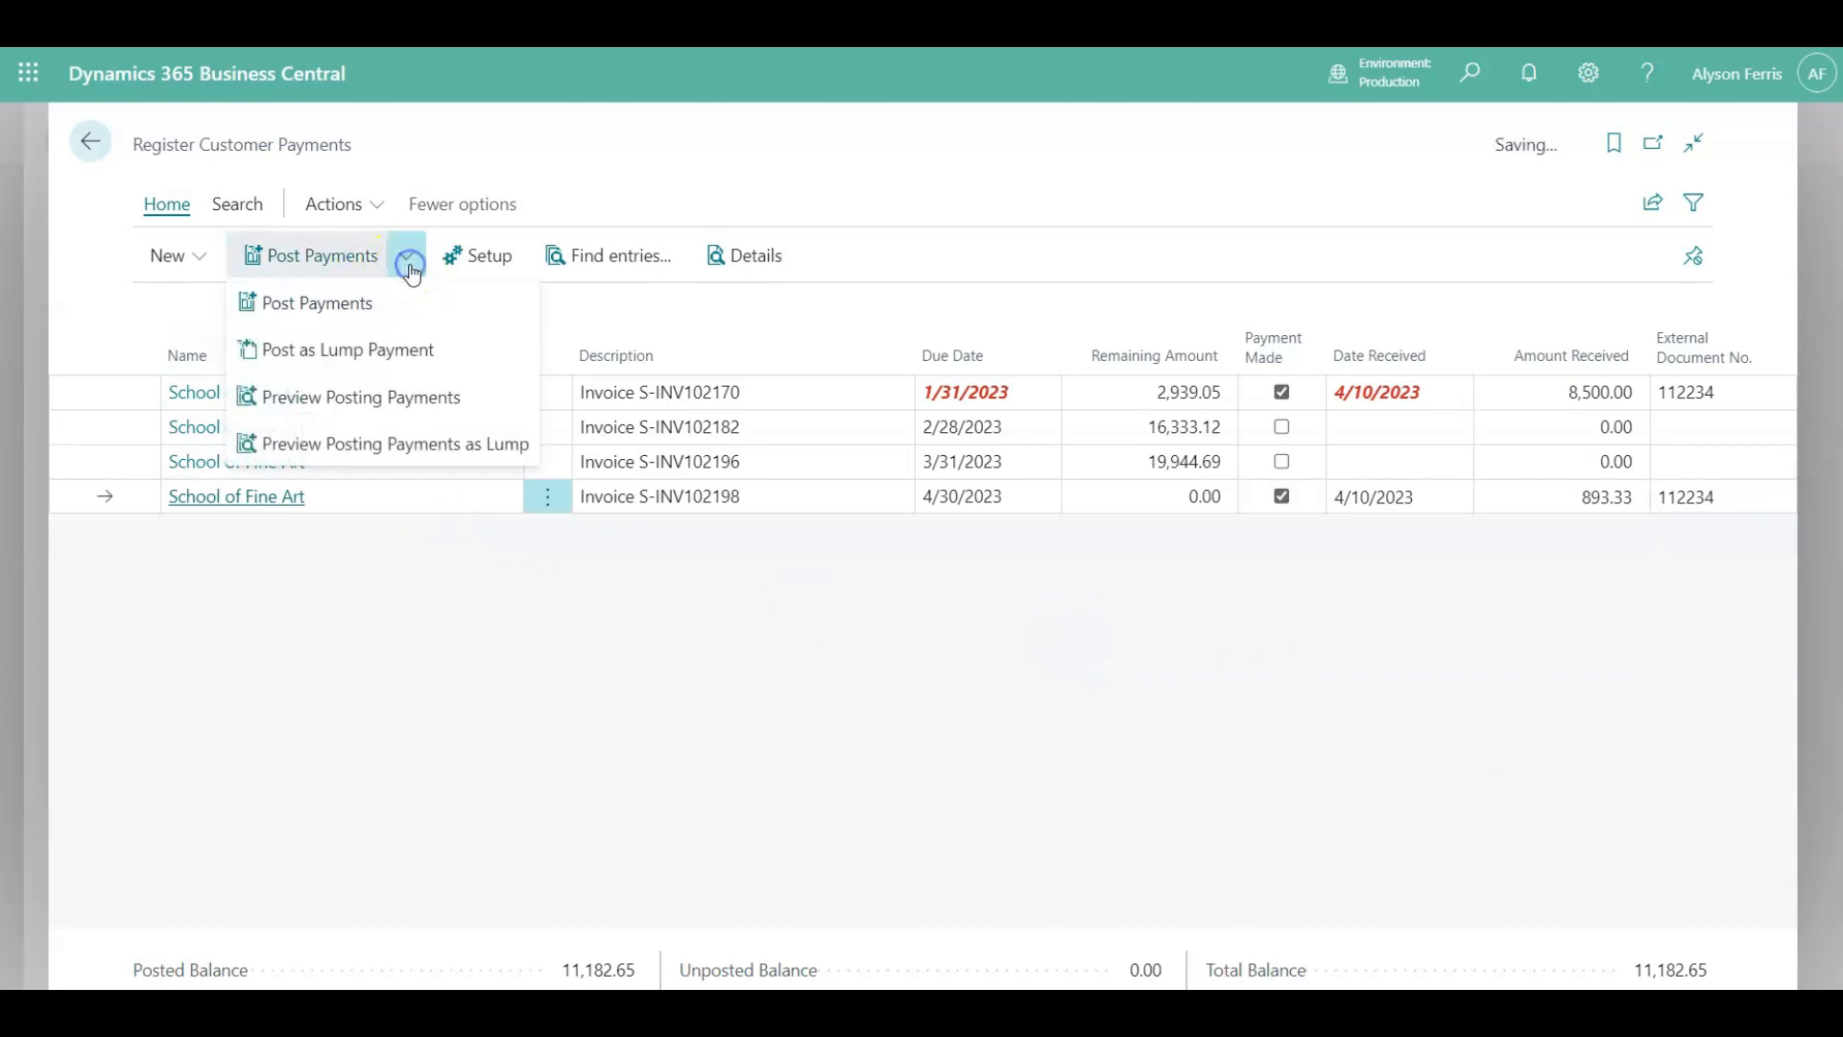
left_click(349, 408)
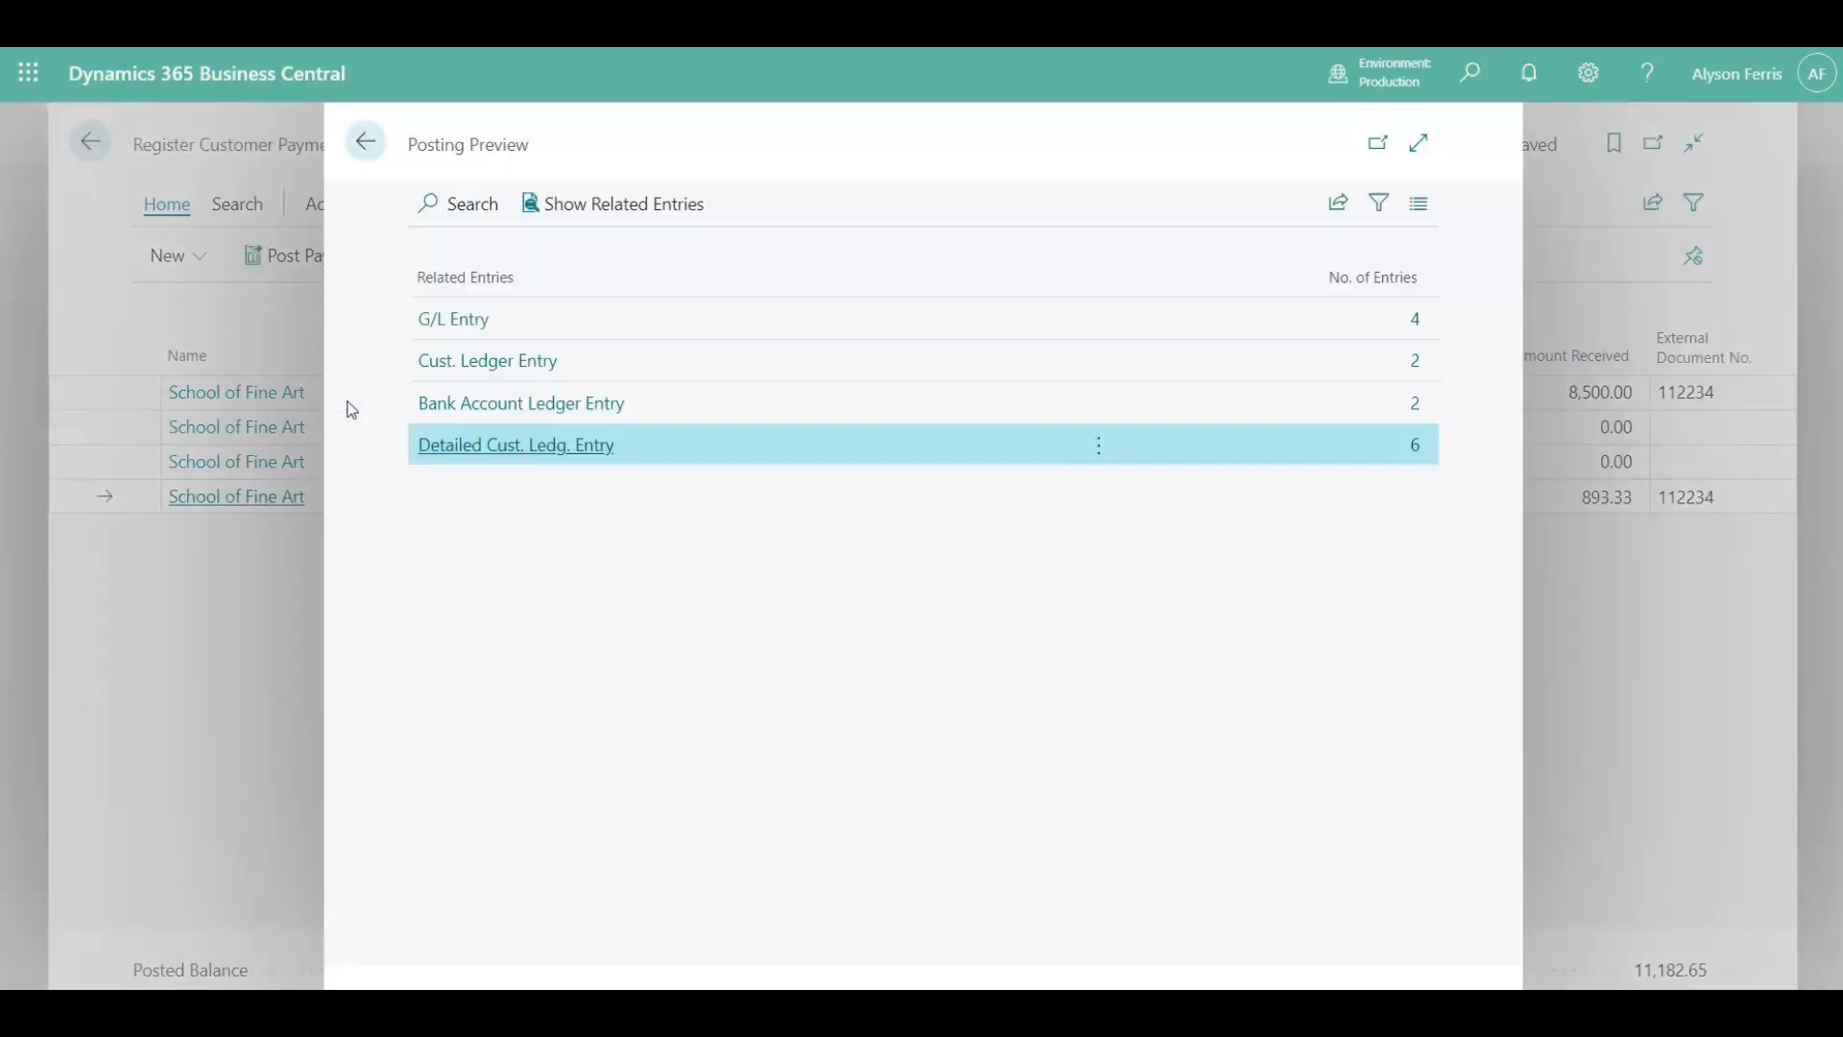
left_click(455, 319)
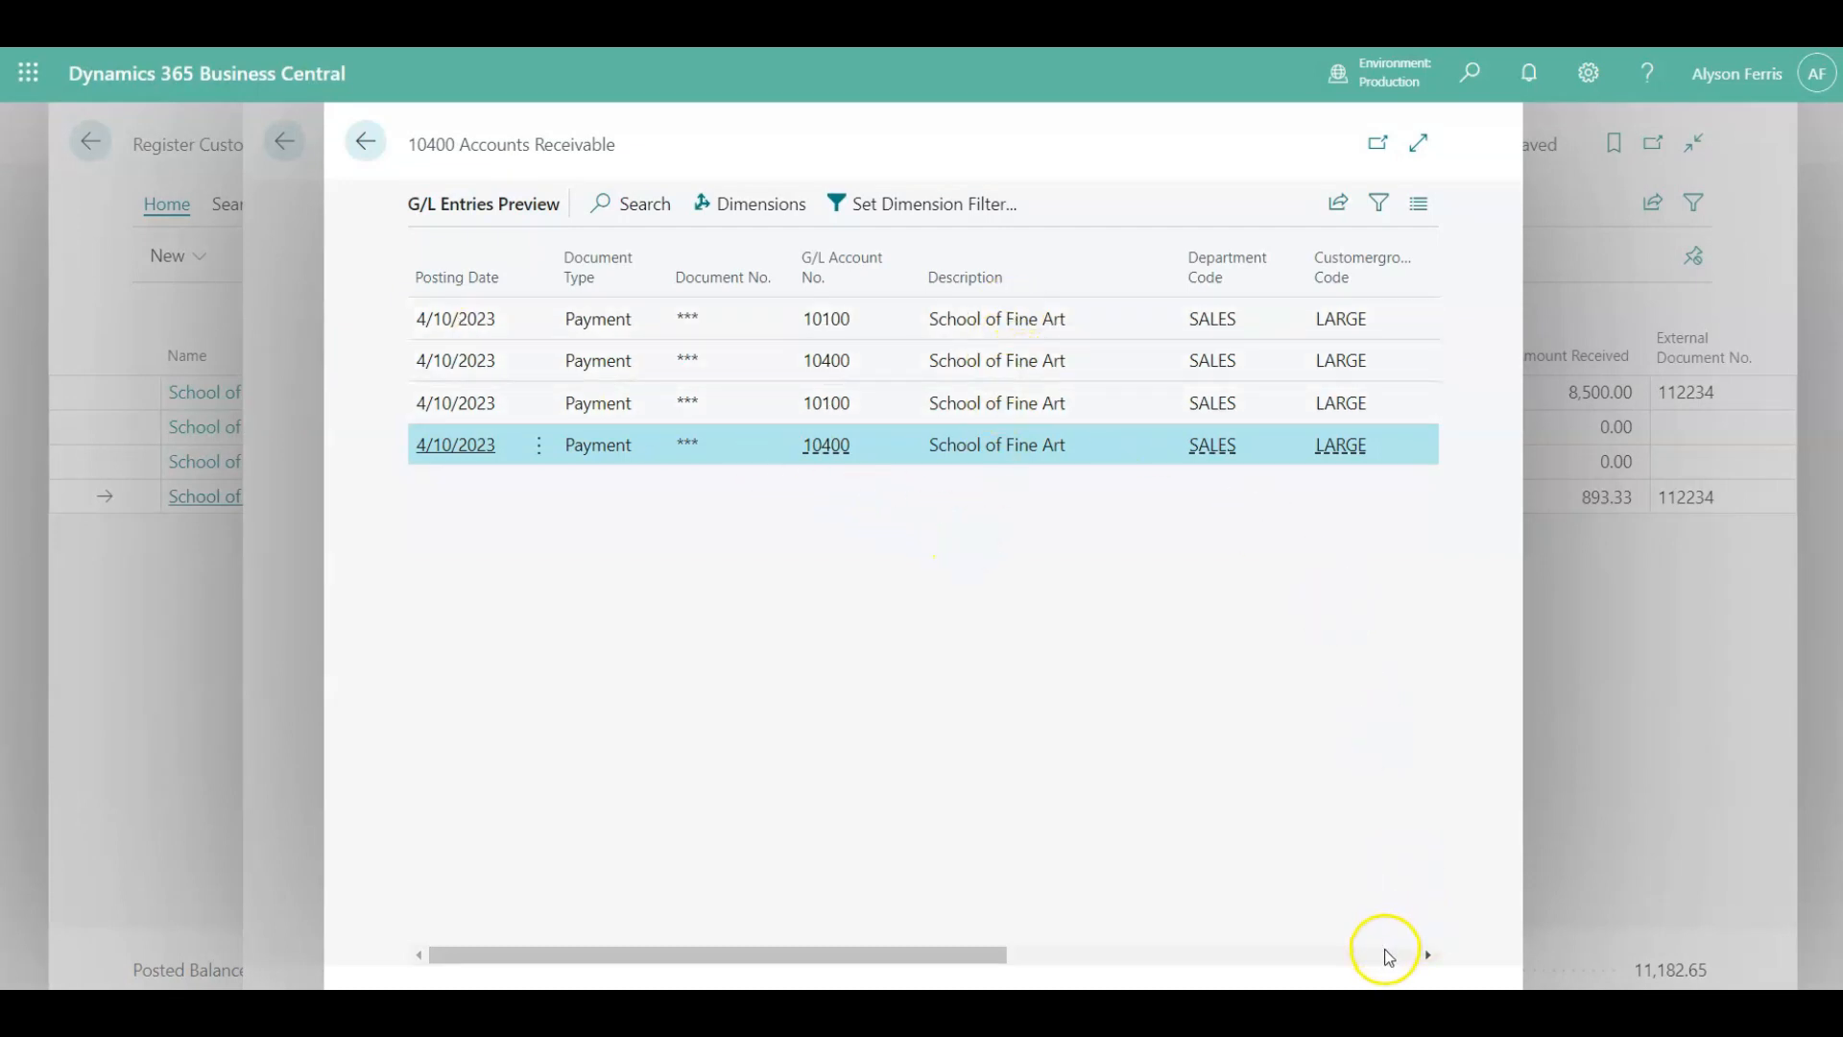
left_click(1386, 956)
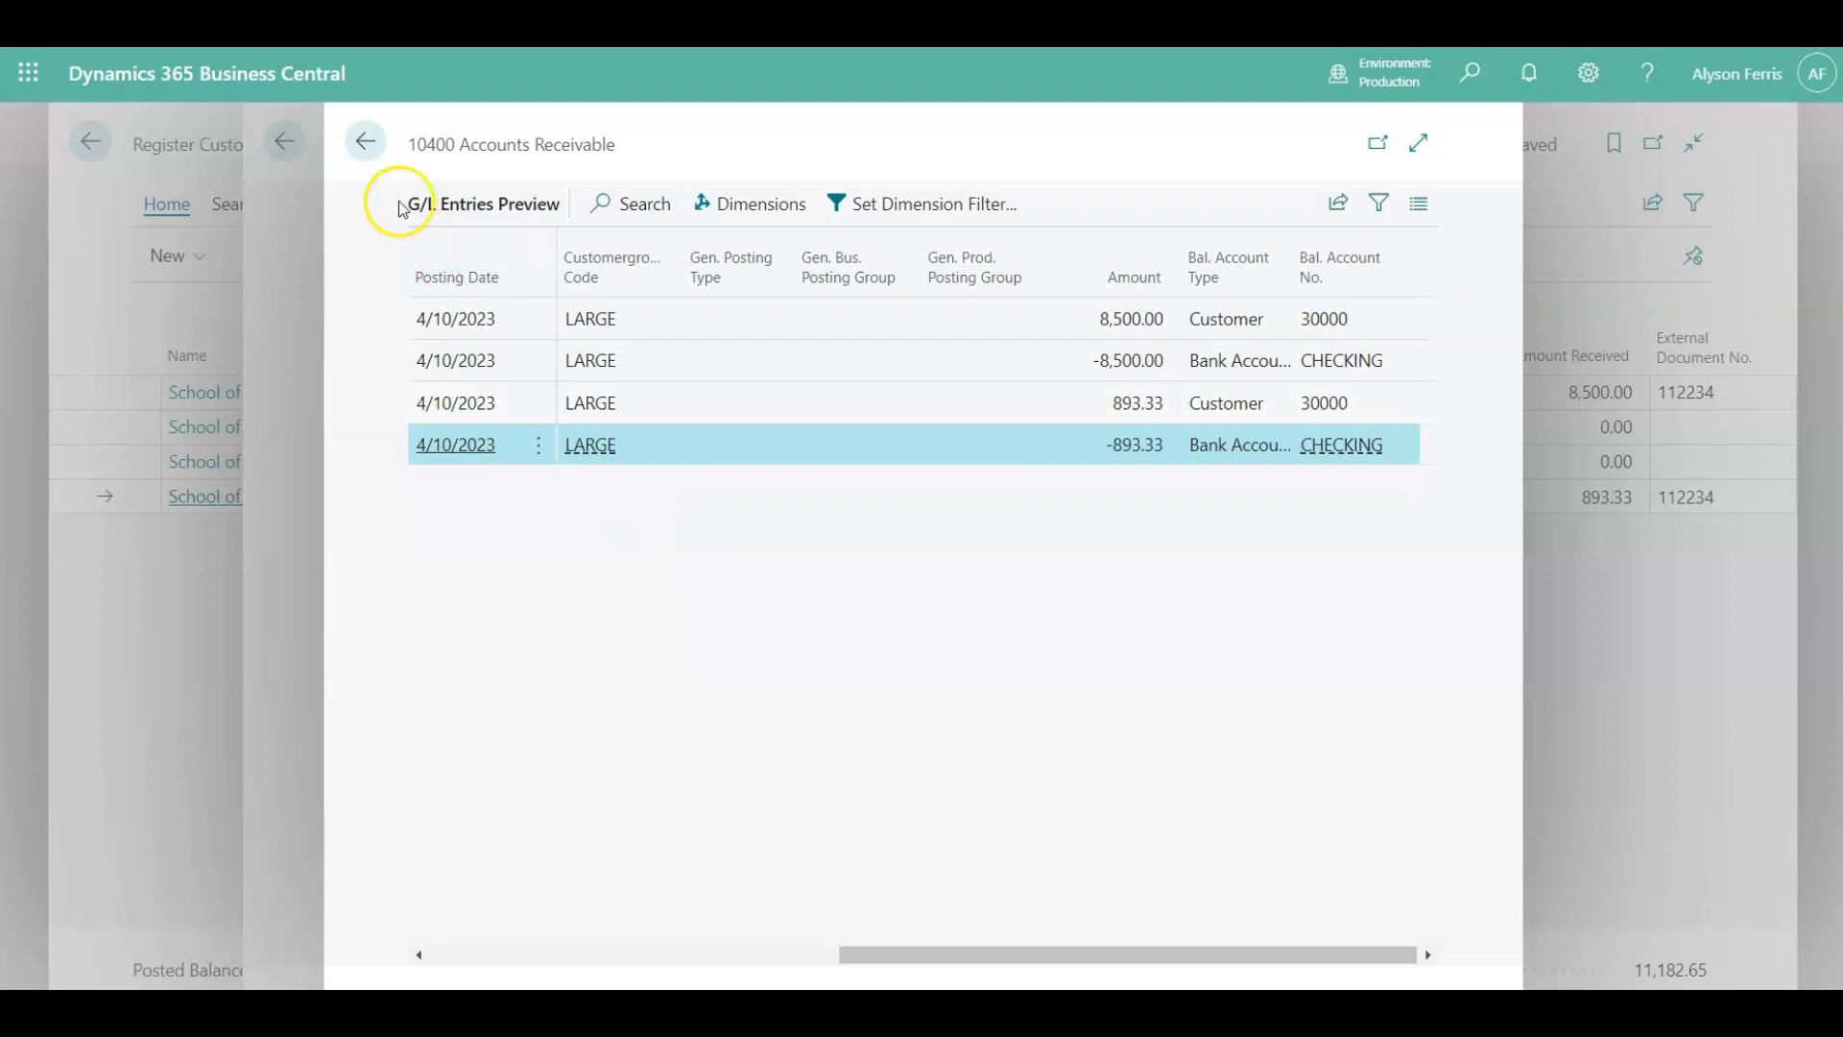
left_click(366, 144)
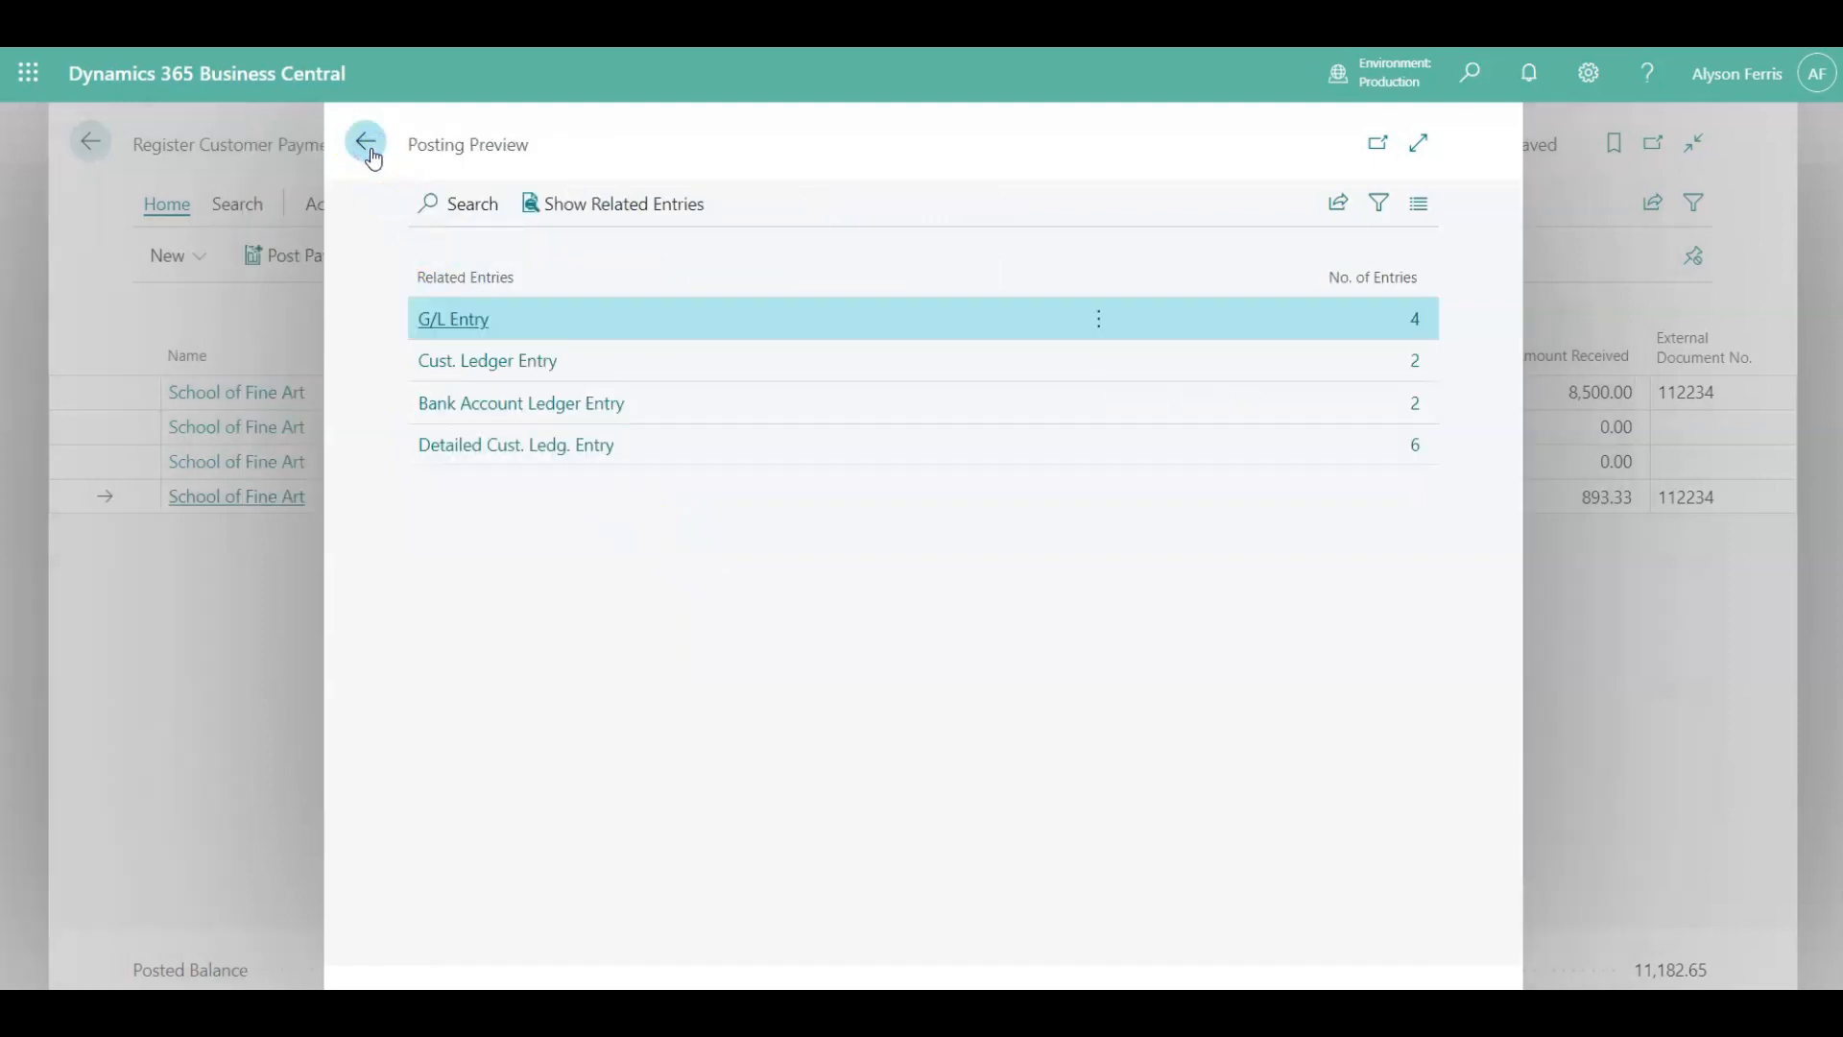
Examine the amounts in the customer ledger entries and the bank account ledger entries of the posting preview.
left_click(436, 359)
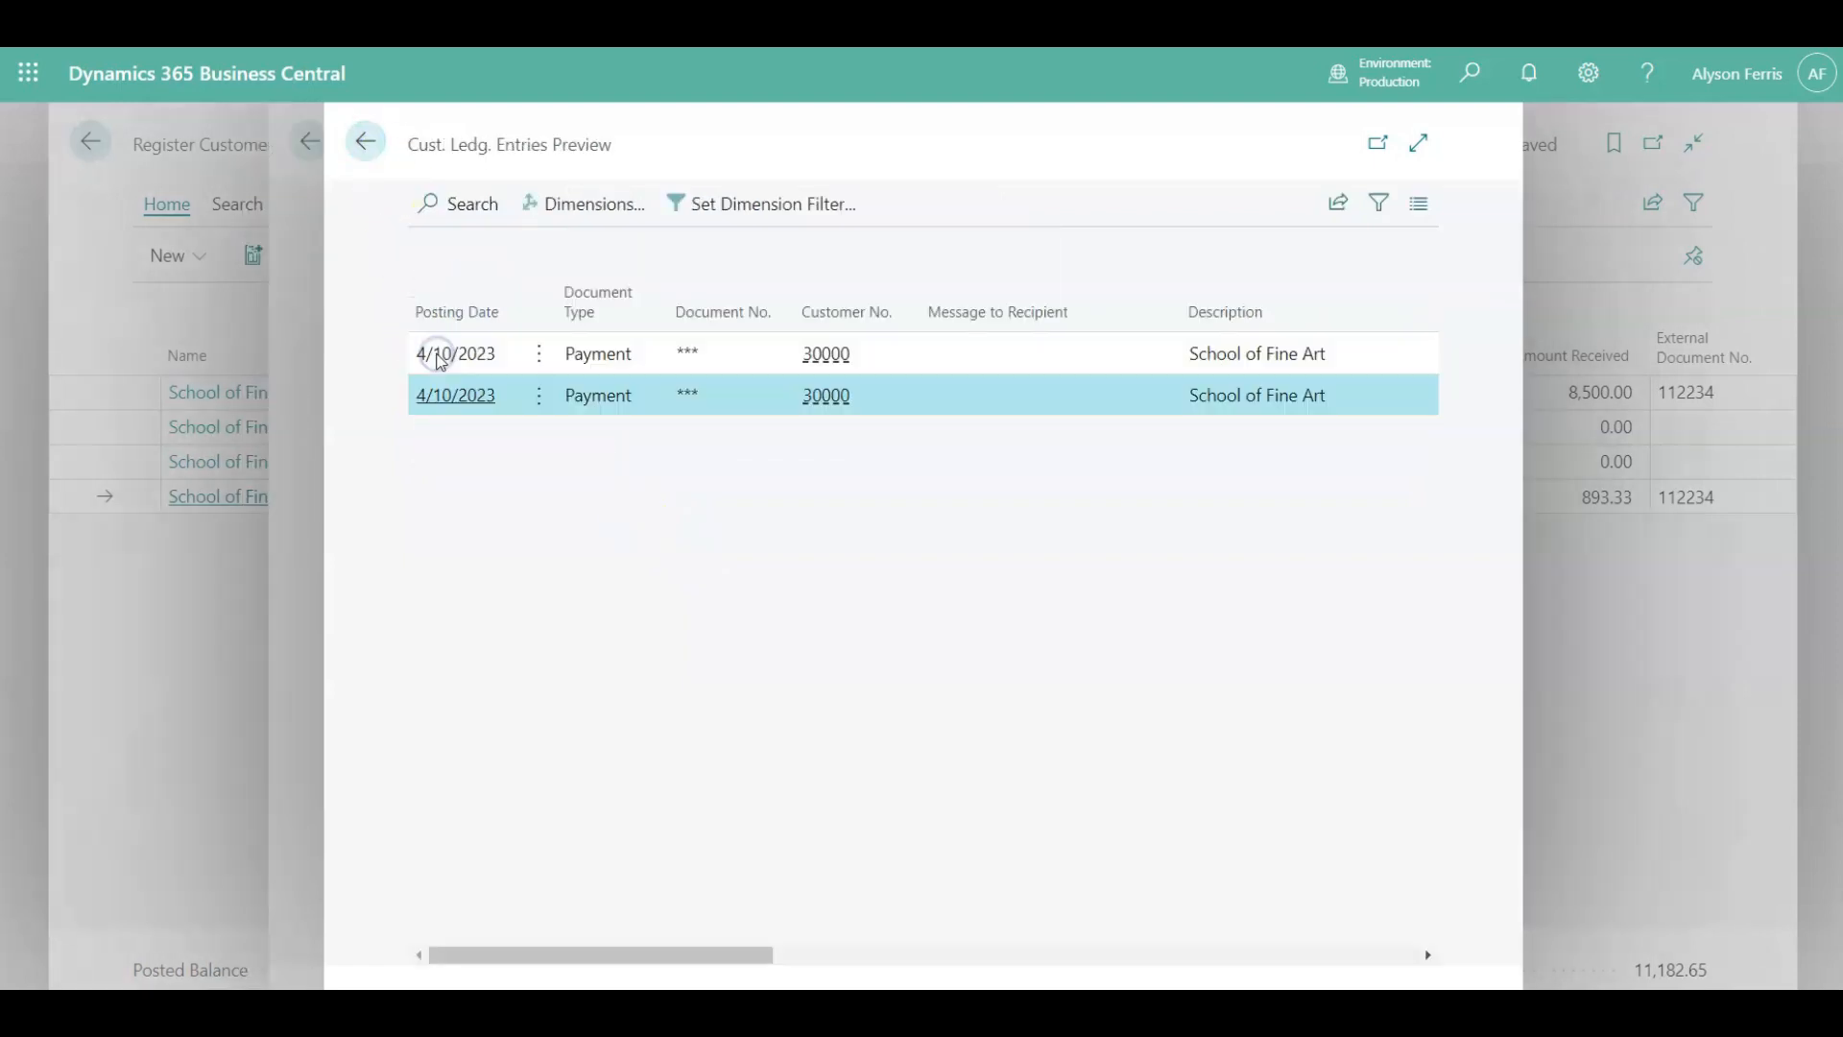
left_click(1281, 959)
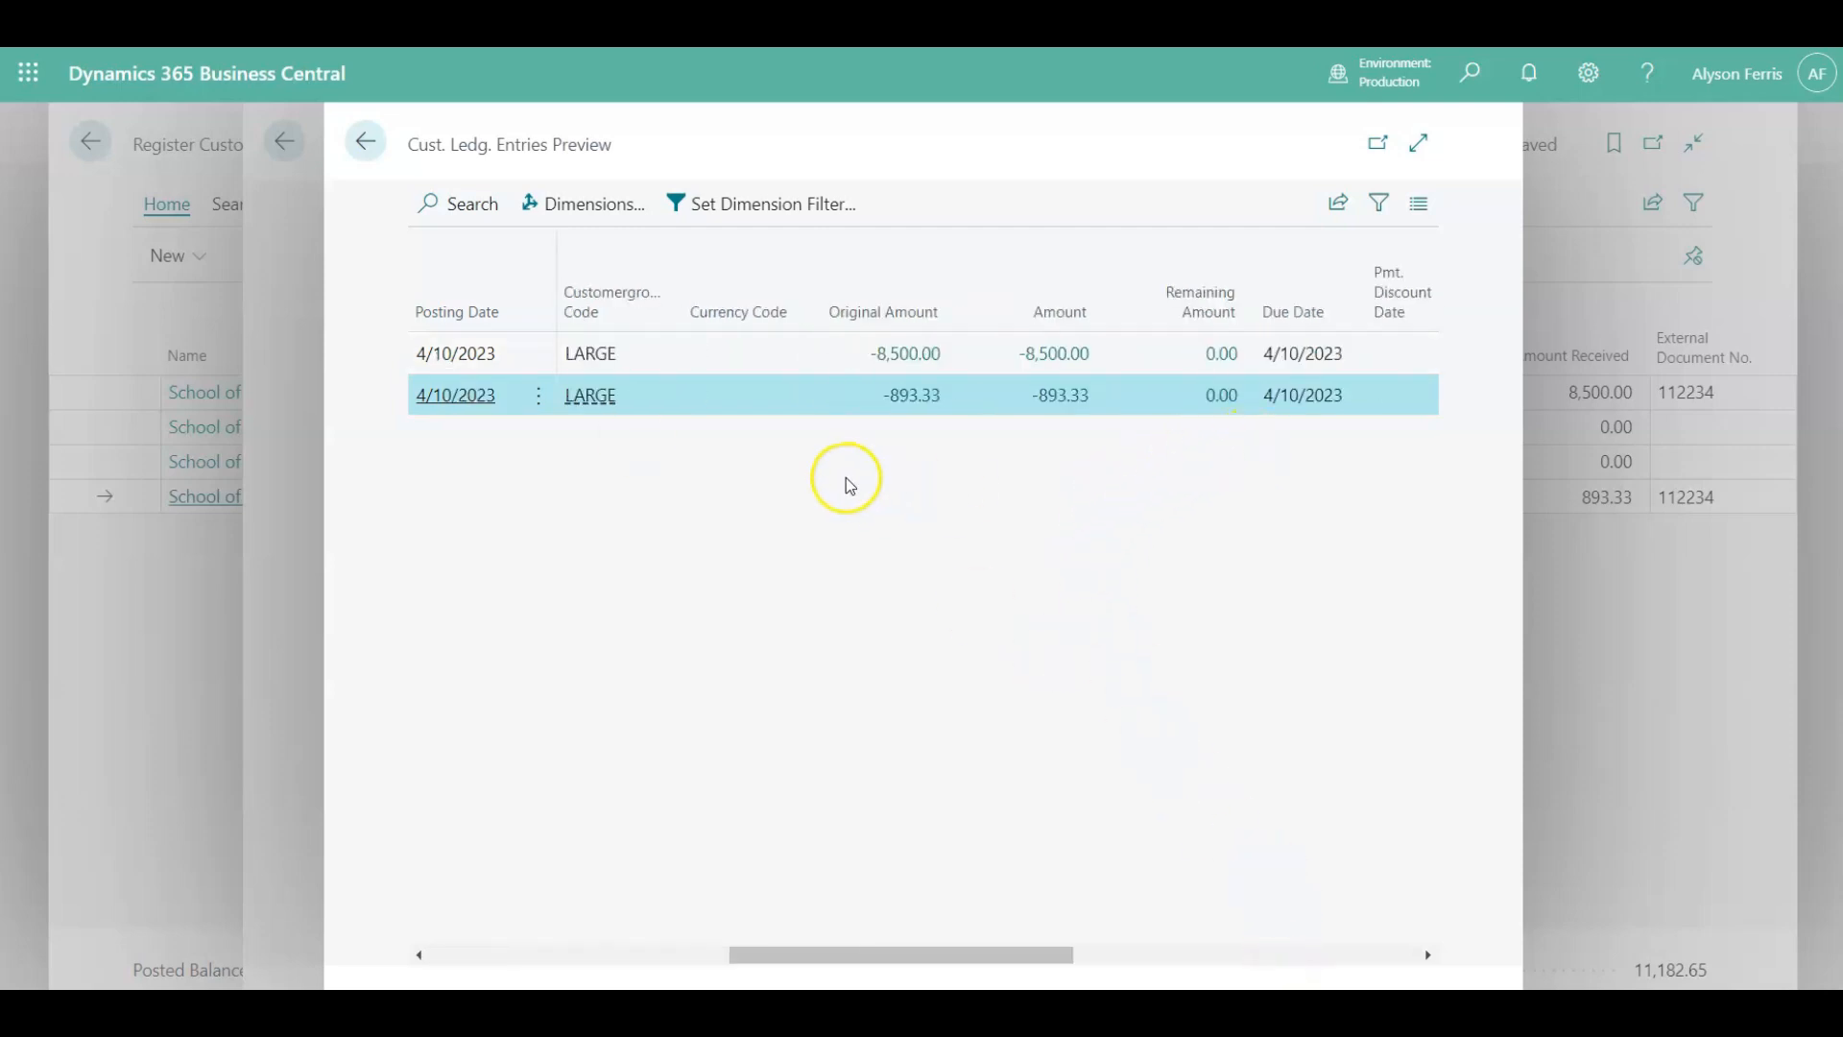
left_click(366, 142)
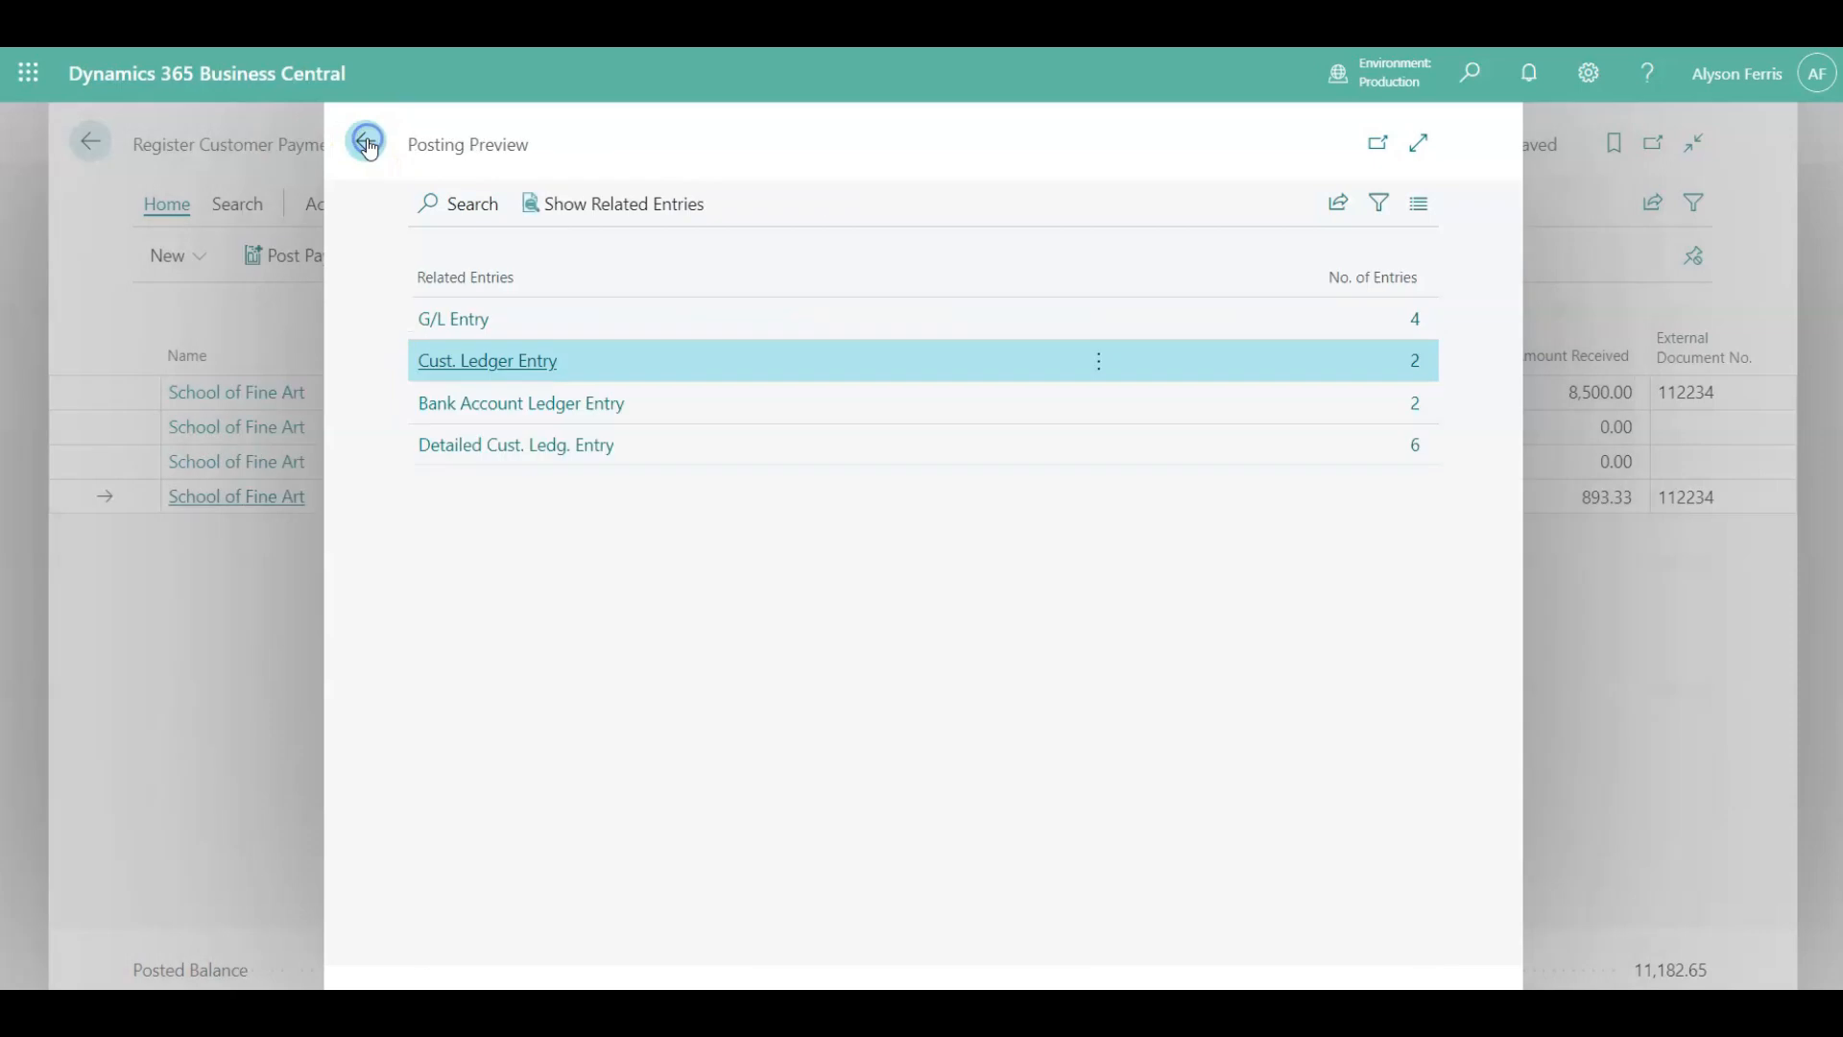
left_click(509, 401)
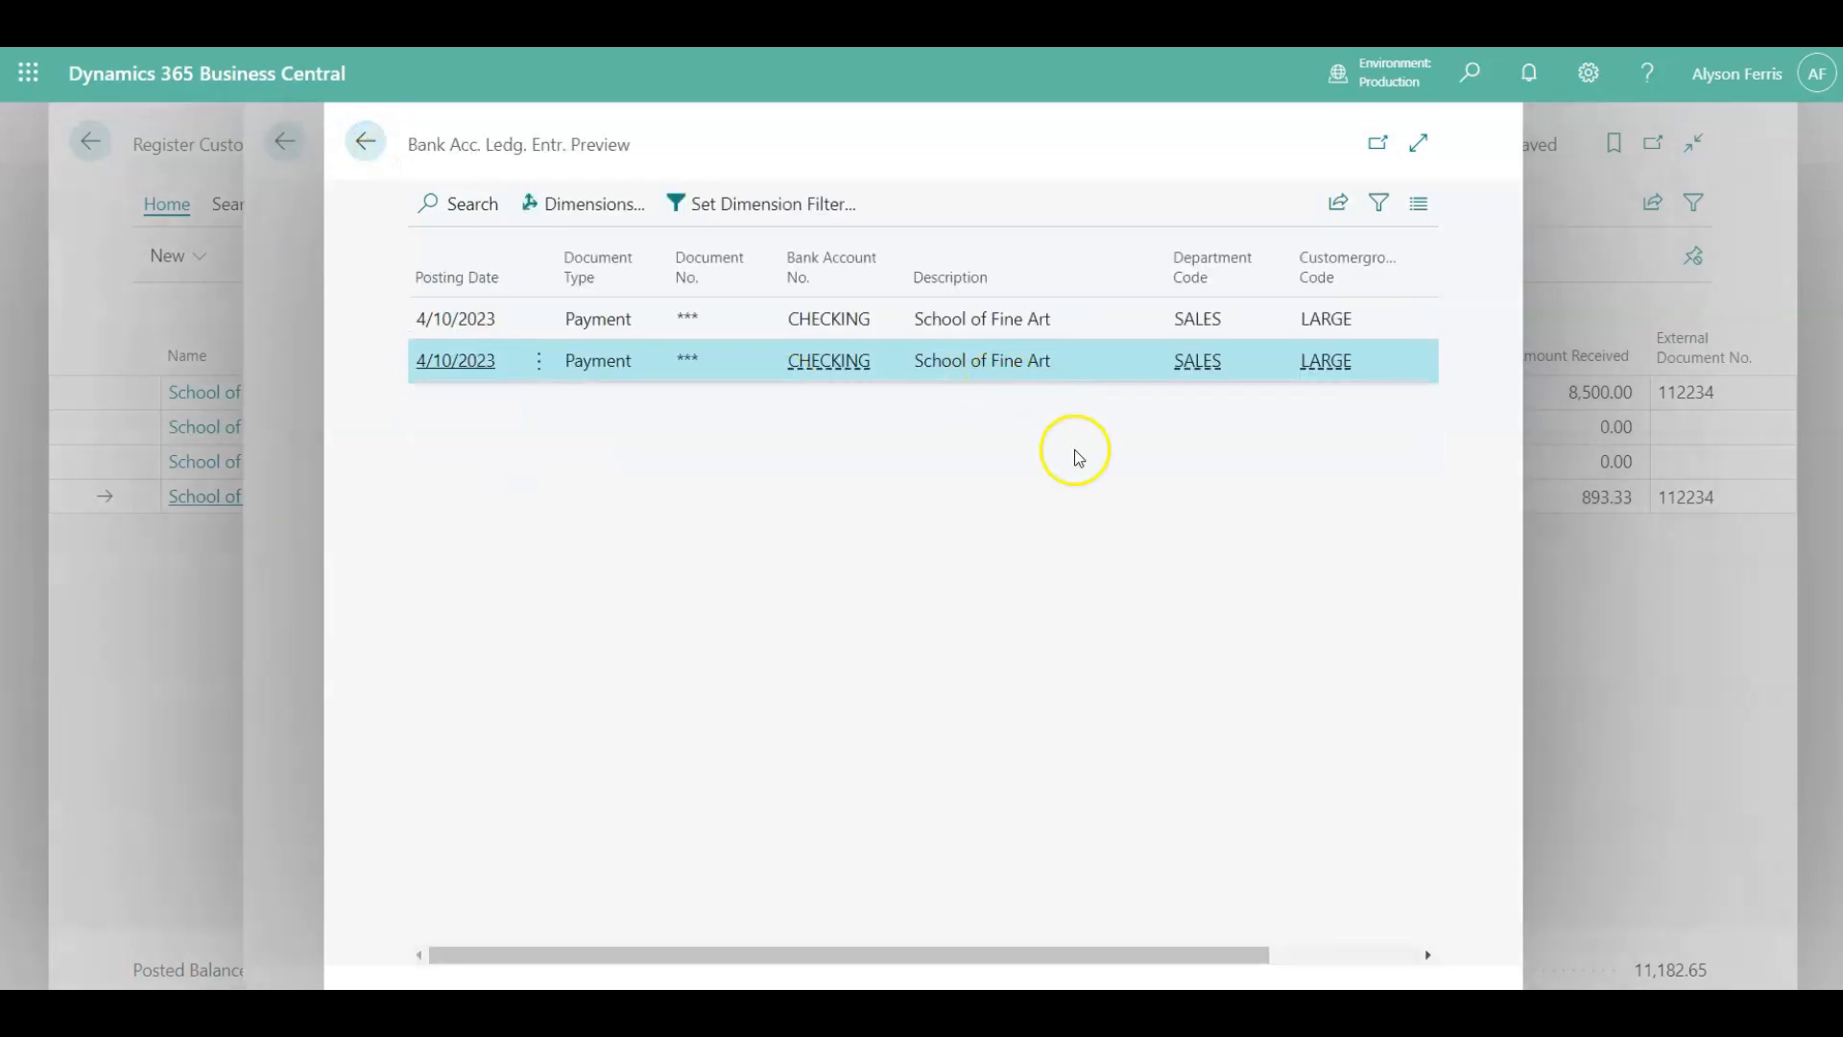
left_click(1354, 955)
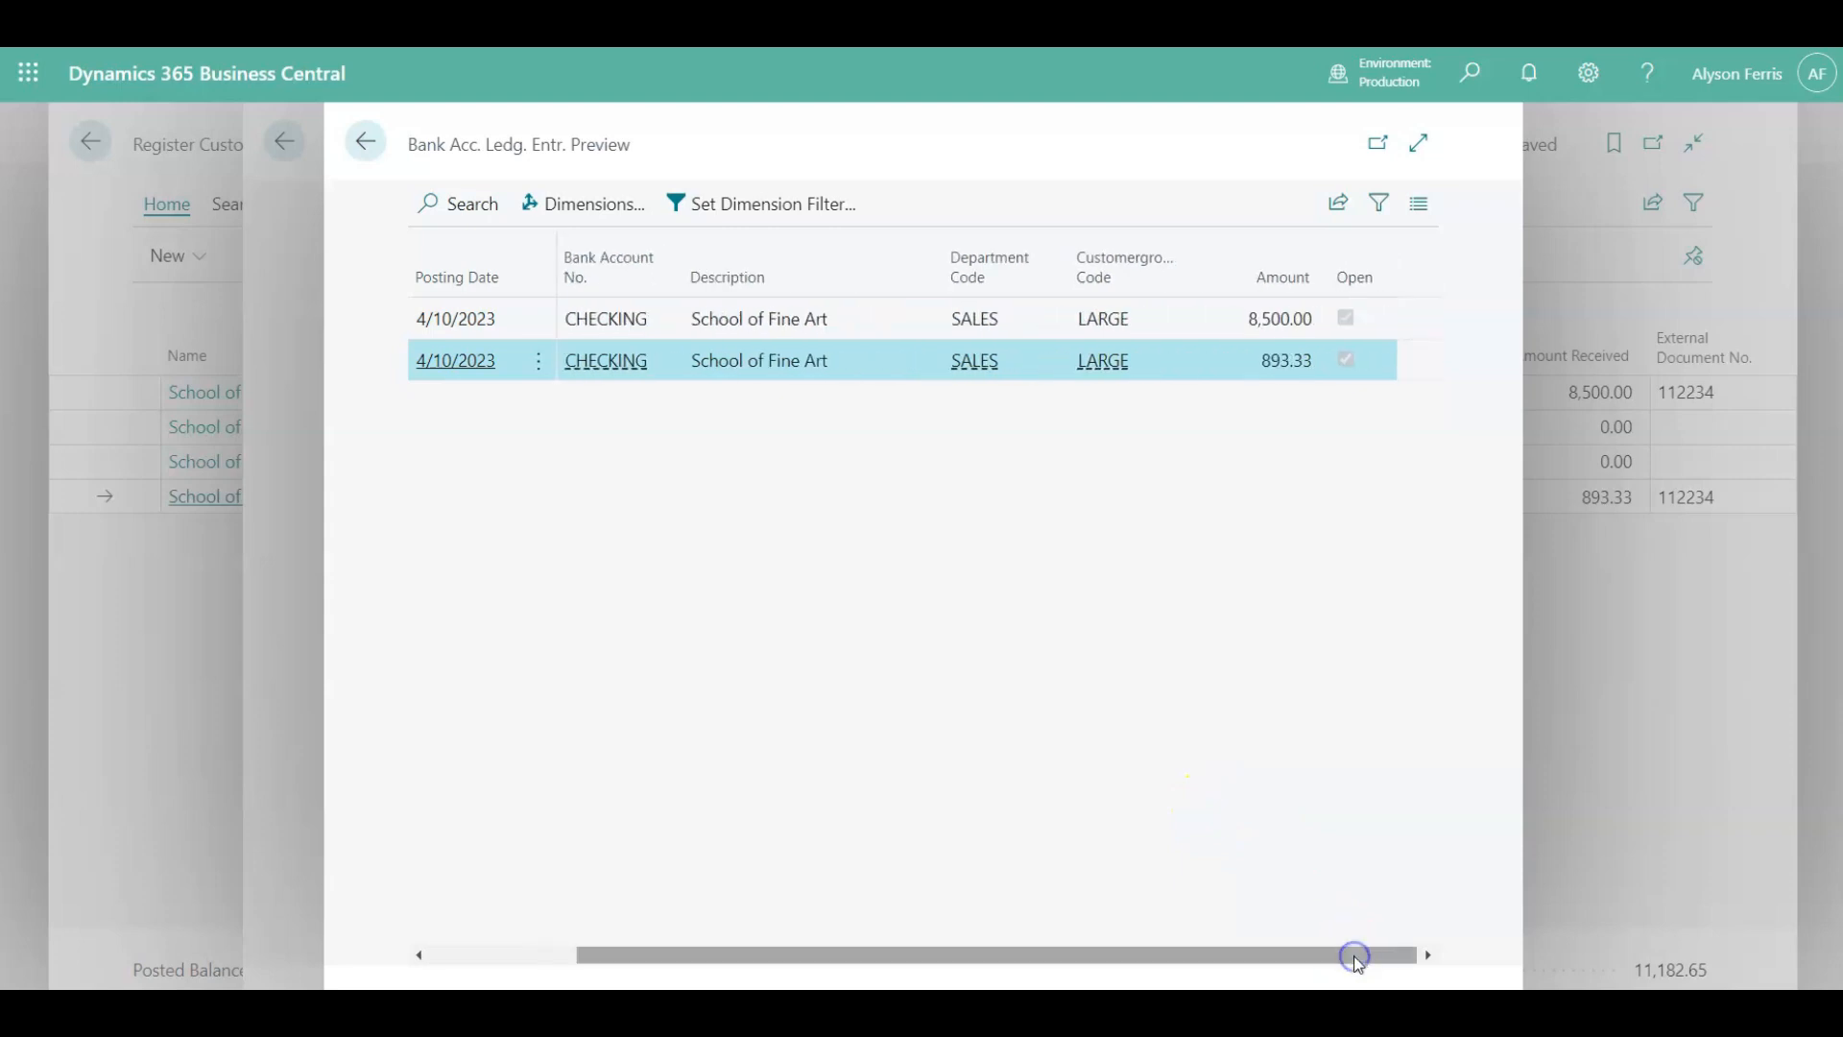
left_click(368, 144)
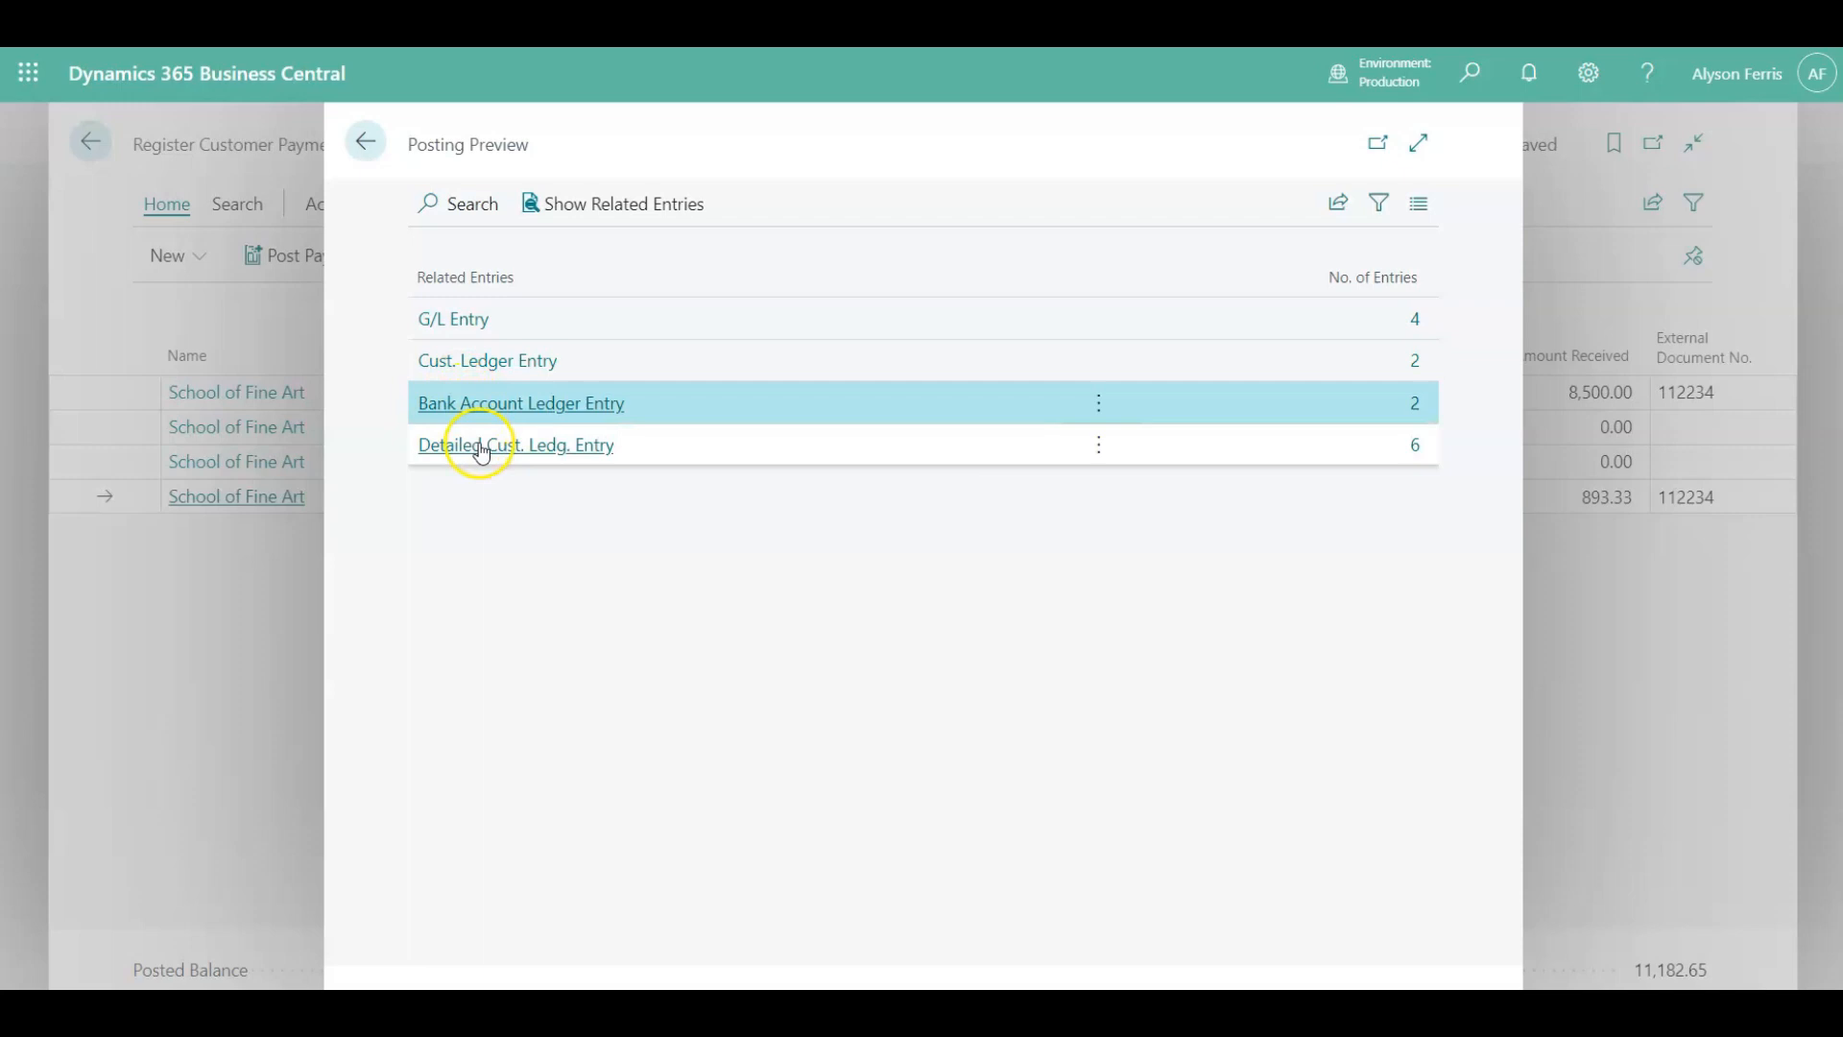
Examine the detailed customer ledger entries and close the posting preview.
left_click(482, 447)
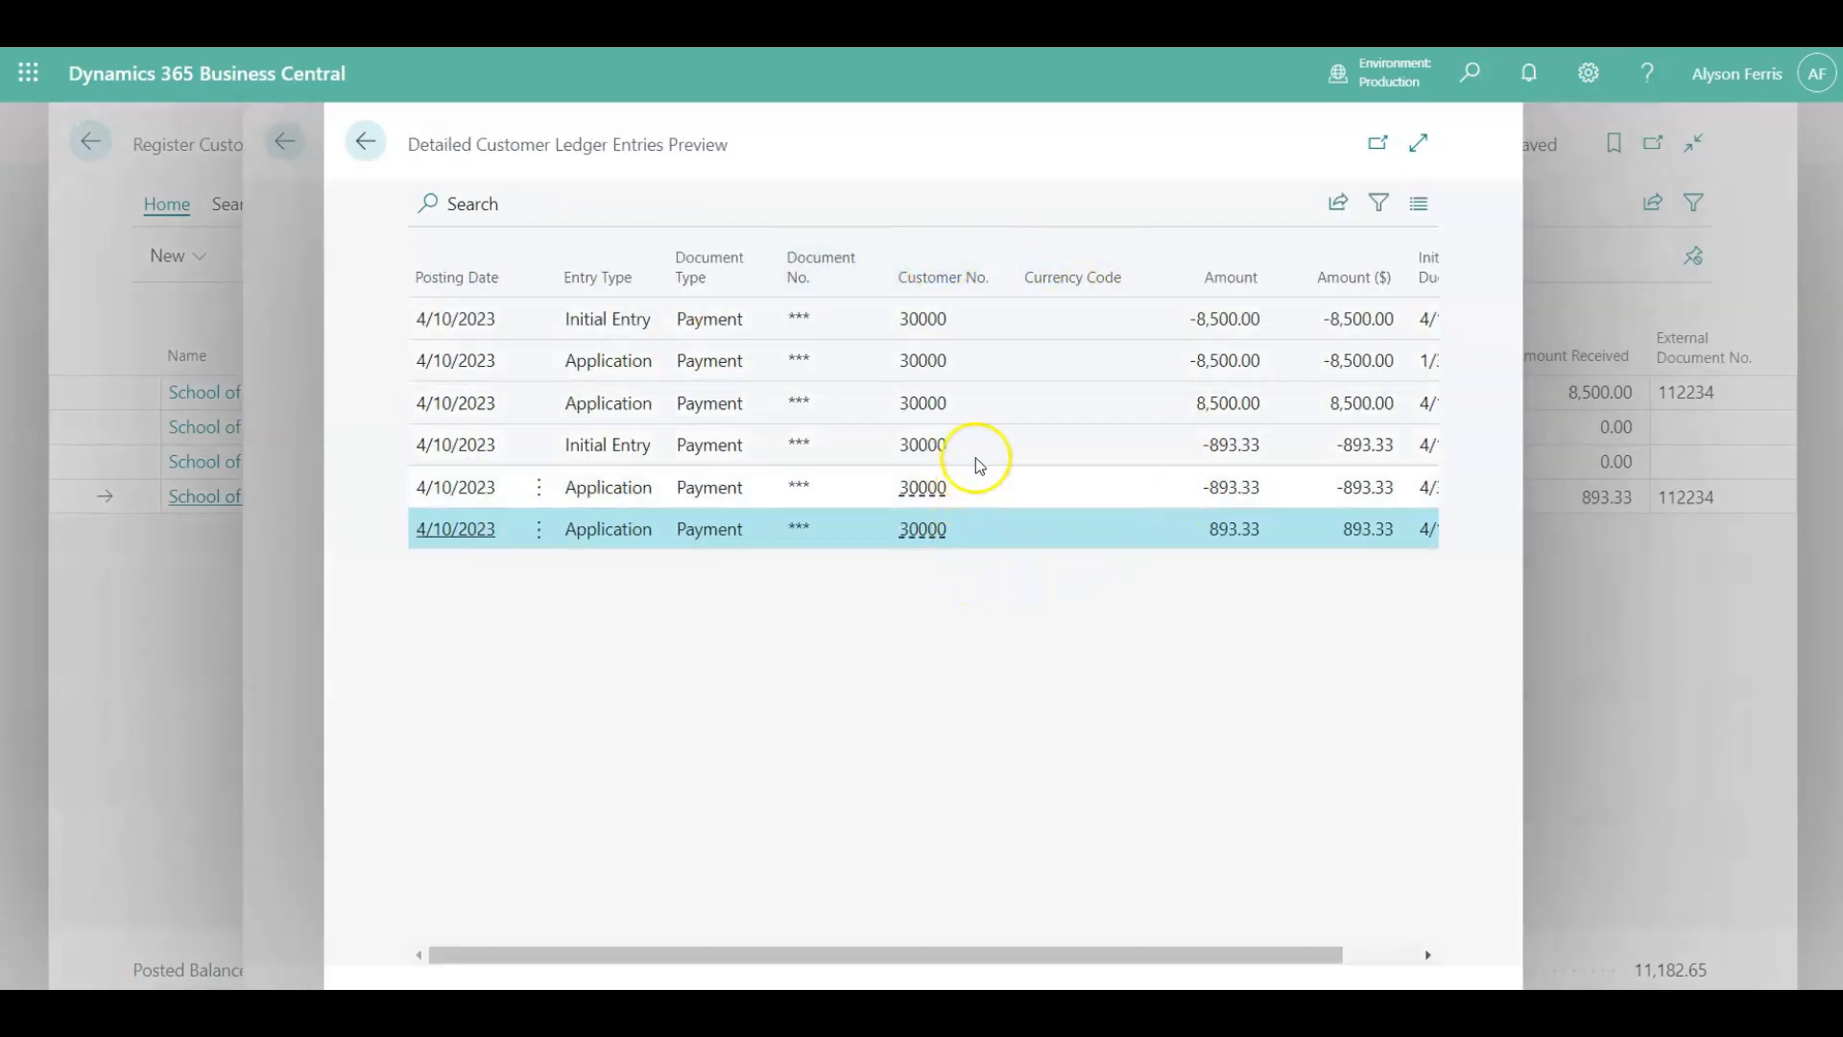
left_click(367, 144)
left_click(367, 144)
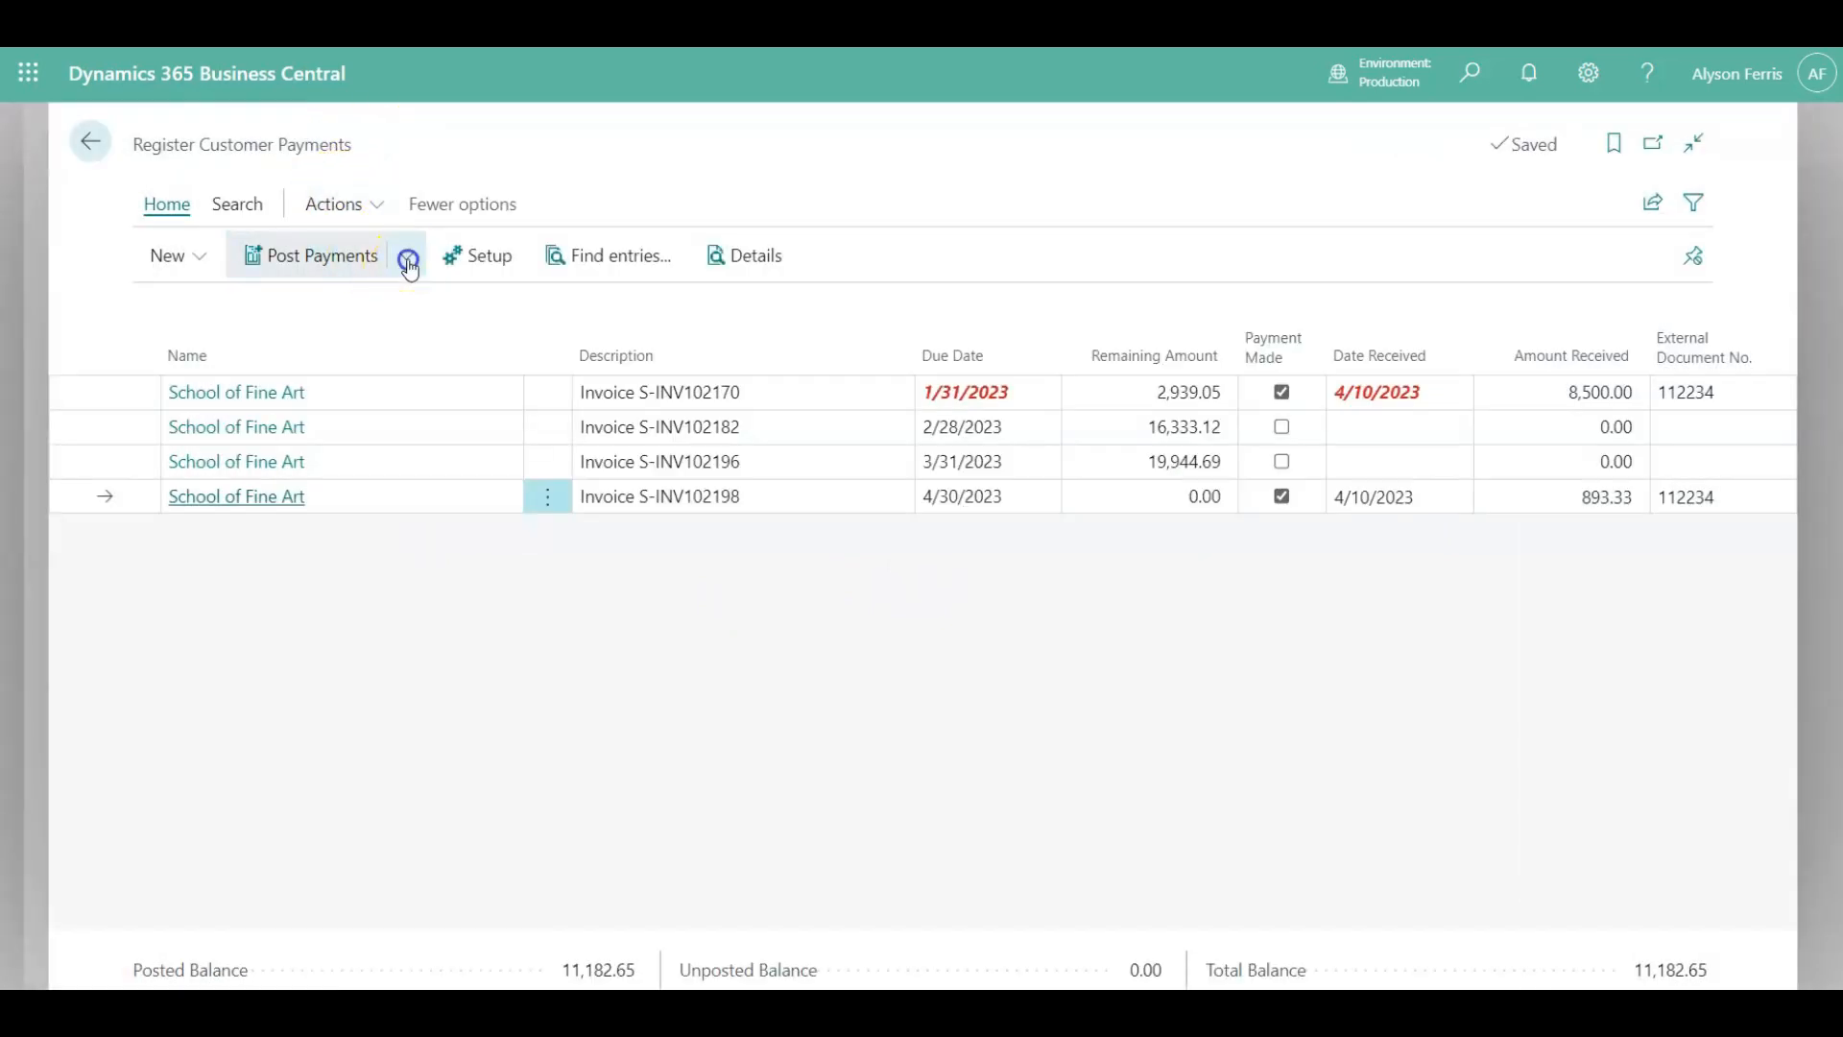
Preview posting the payments as a lump and examine the amounts of the resulting G/L entries.
left_click(404, 268)
left_click(395, 441)
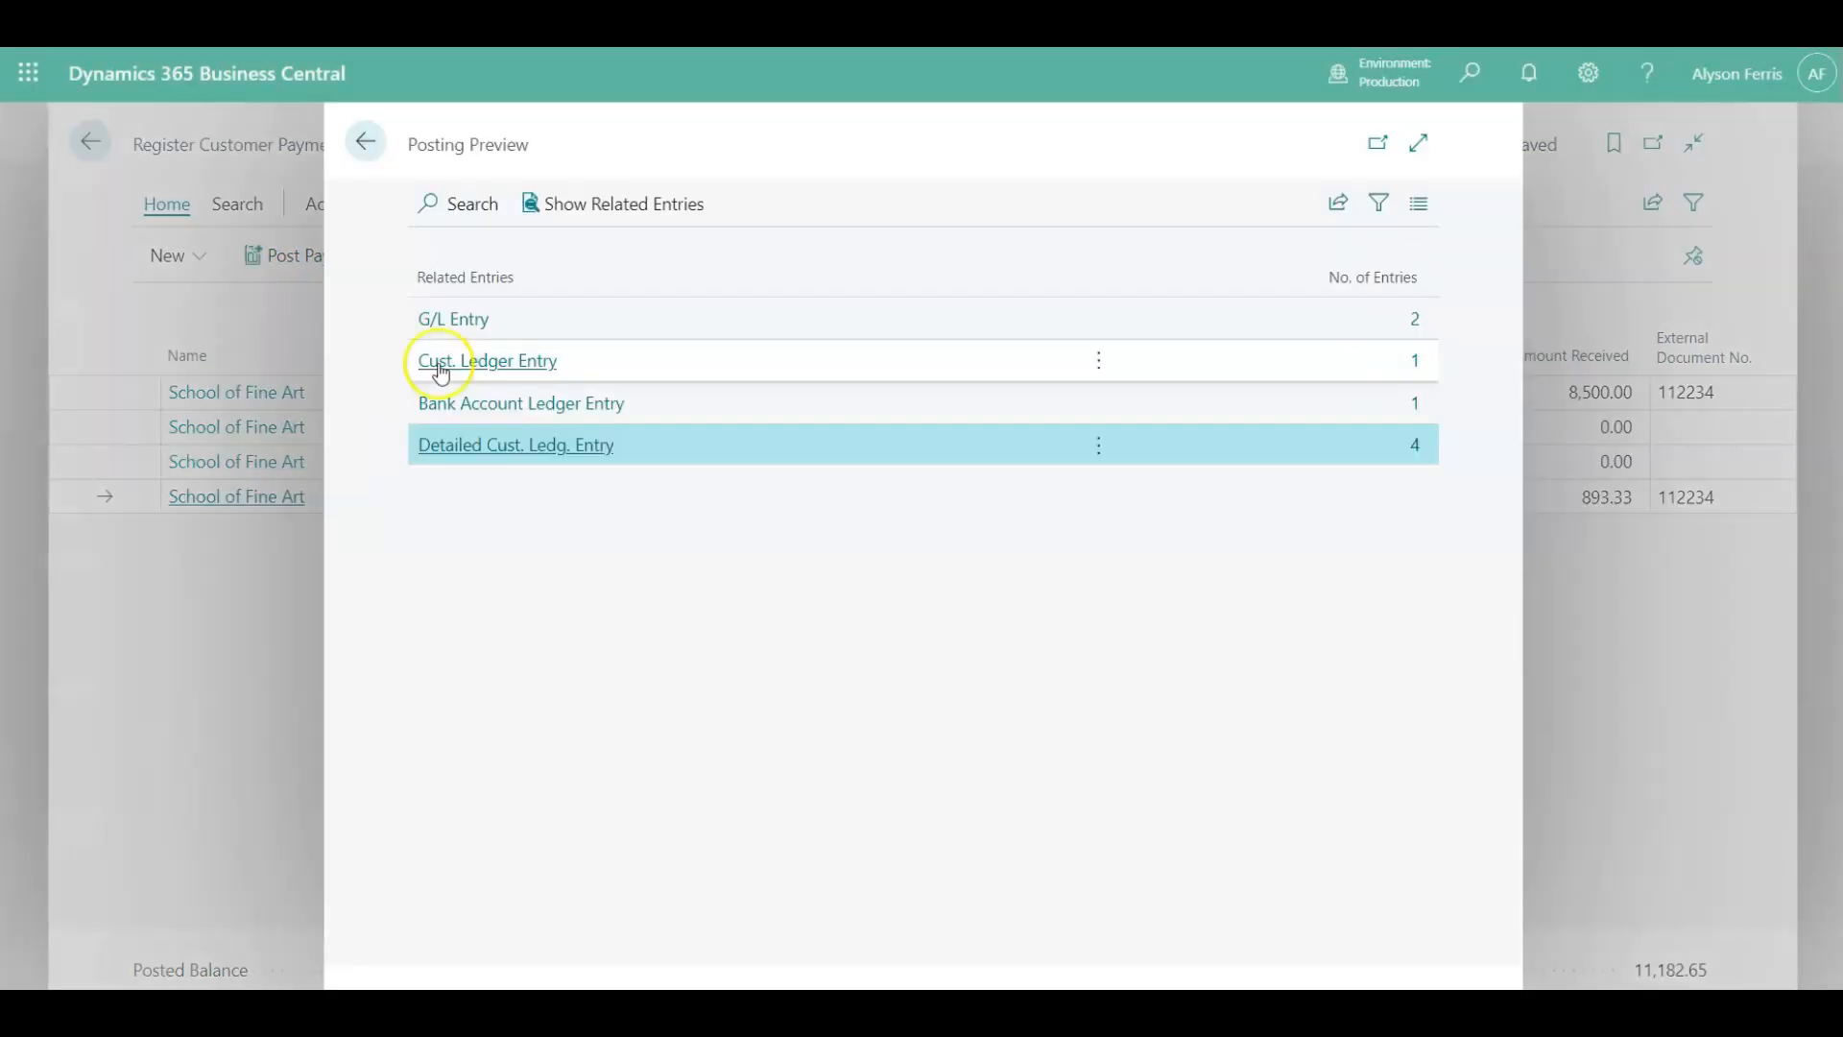
left_click(455, 319)
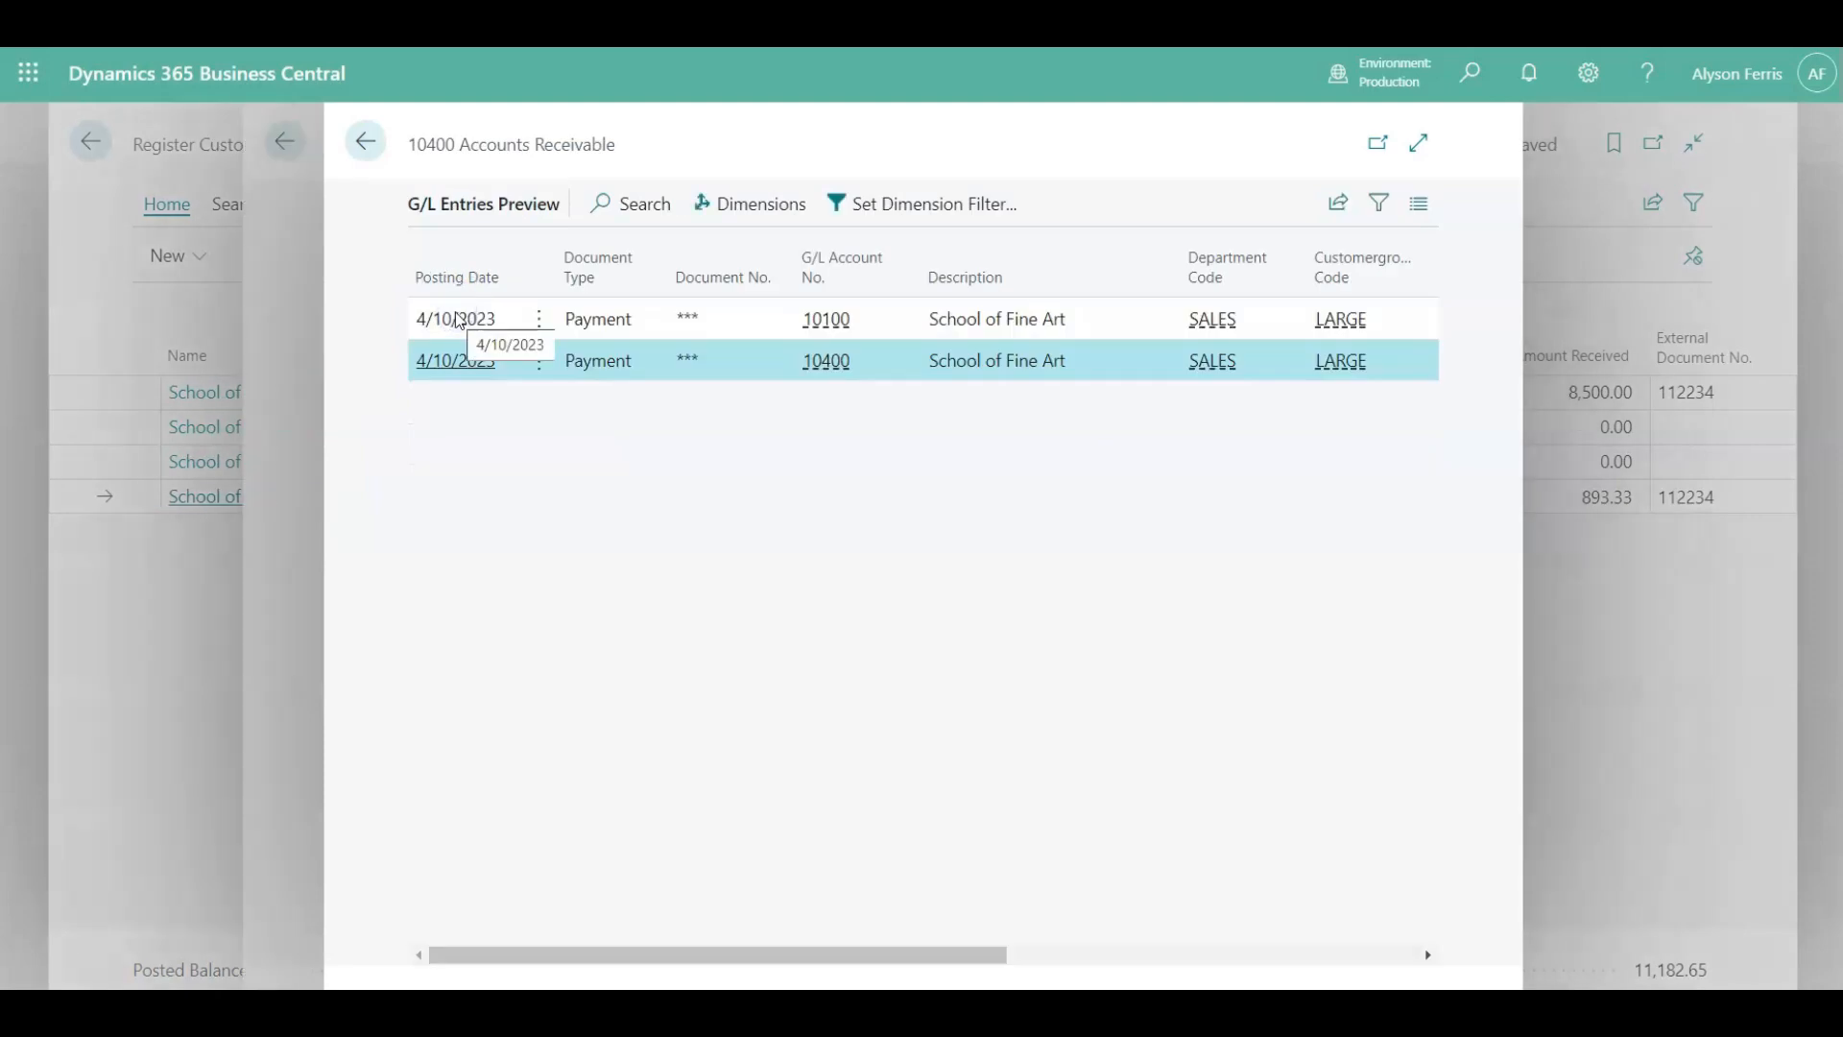
left_click(1258, 955)
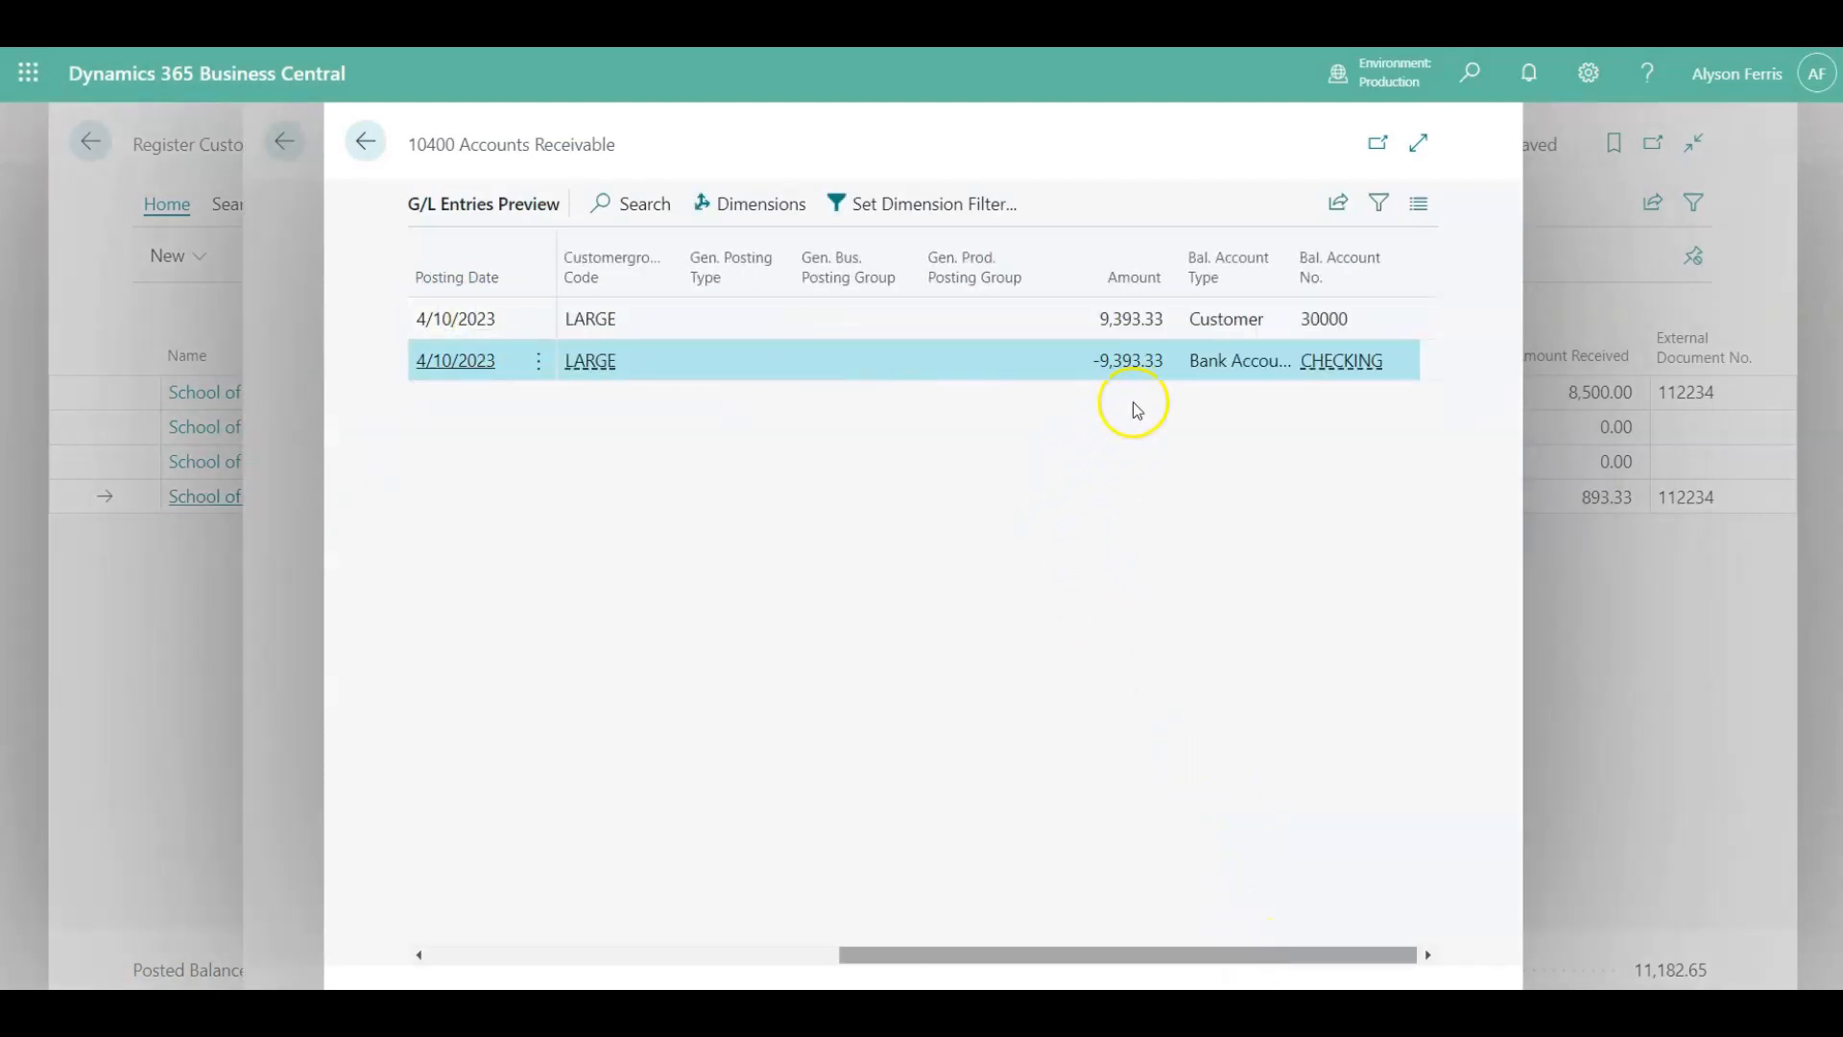
left_click(367, 143)
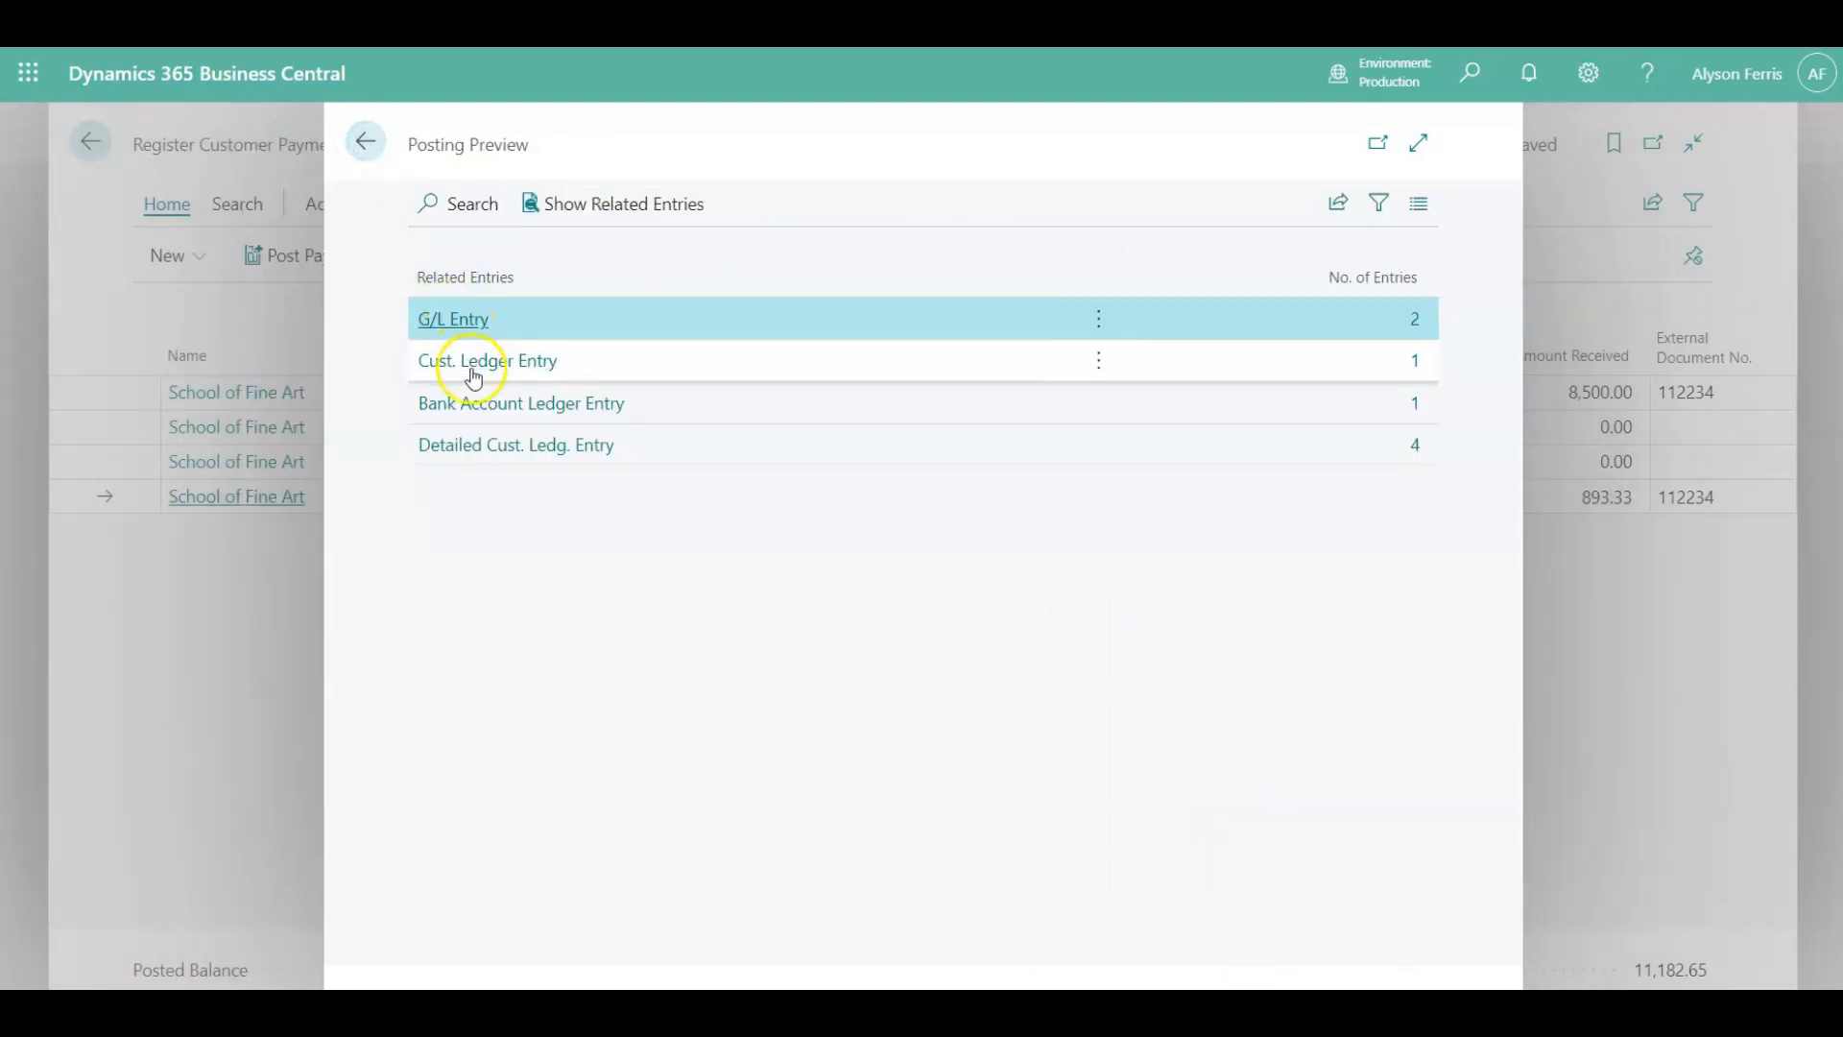
Examine the amounts in the lump preview's customer ledger entry and bank account ledger entry, and close the posting preview.
left_click(471, 371)
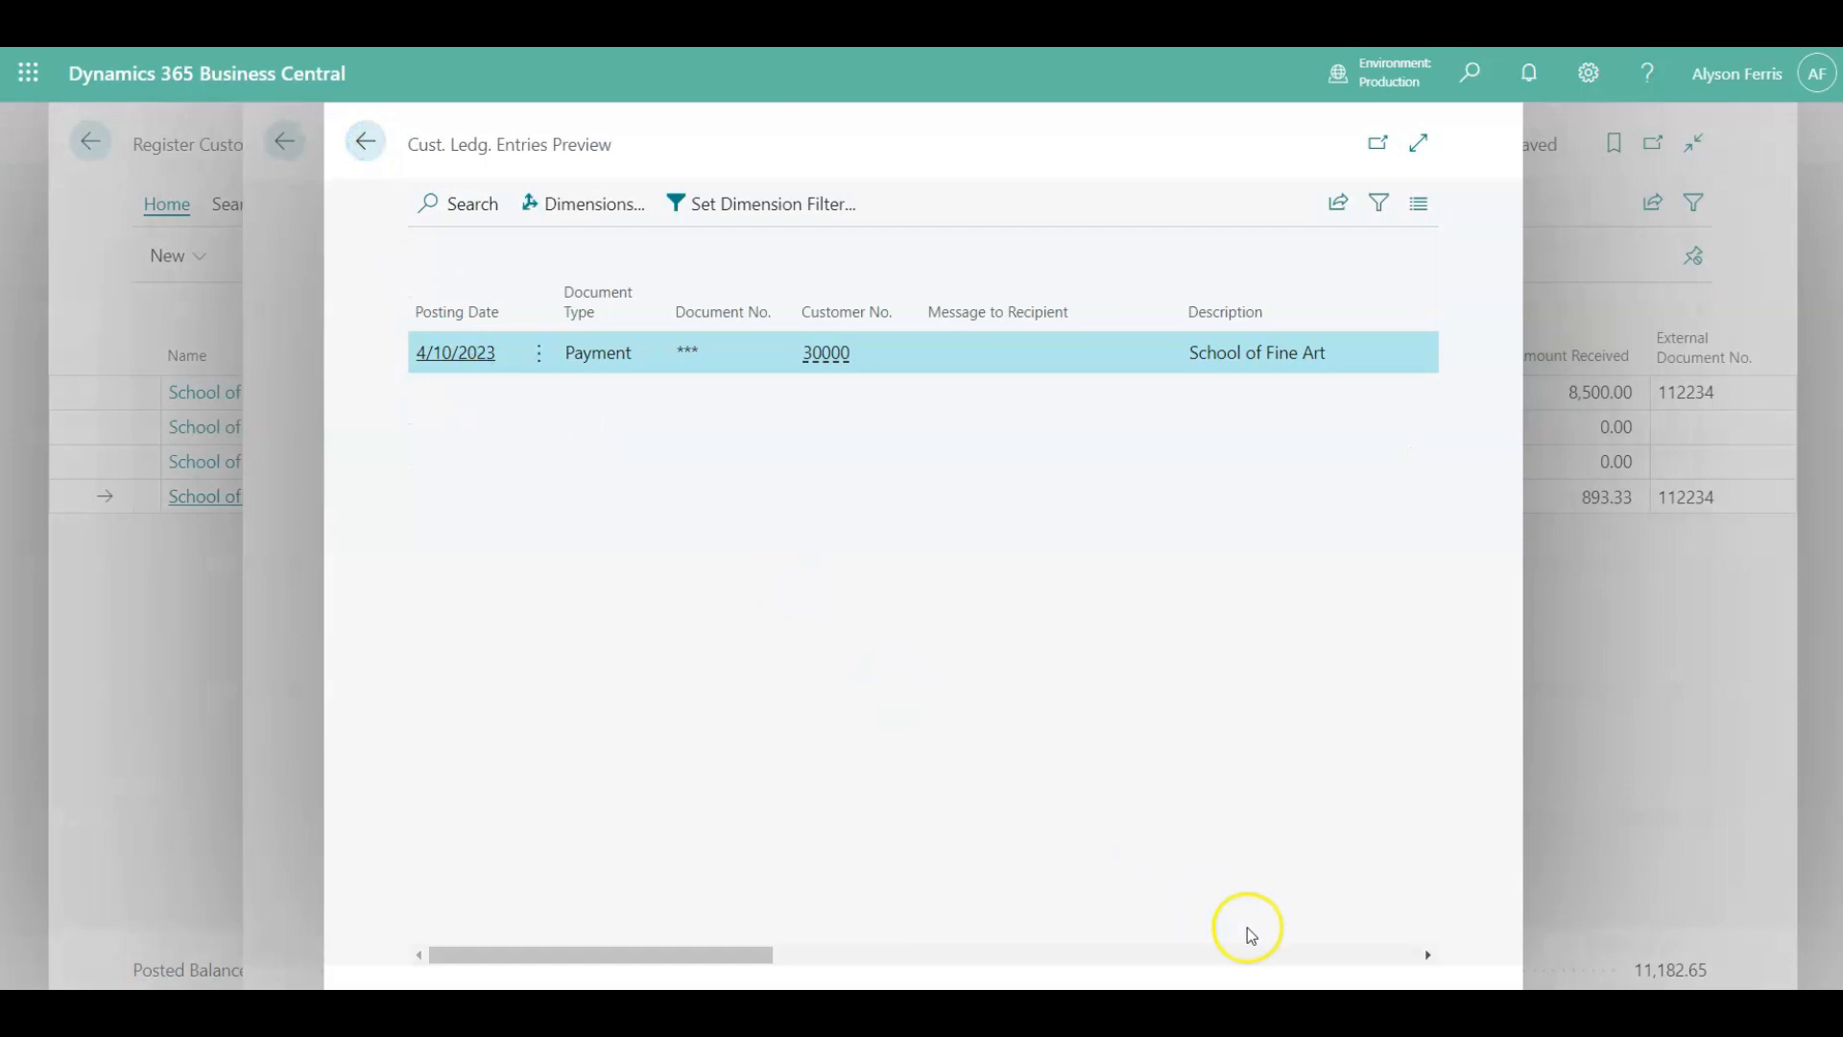
left_click(1271, 955)
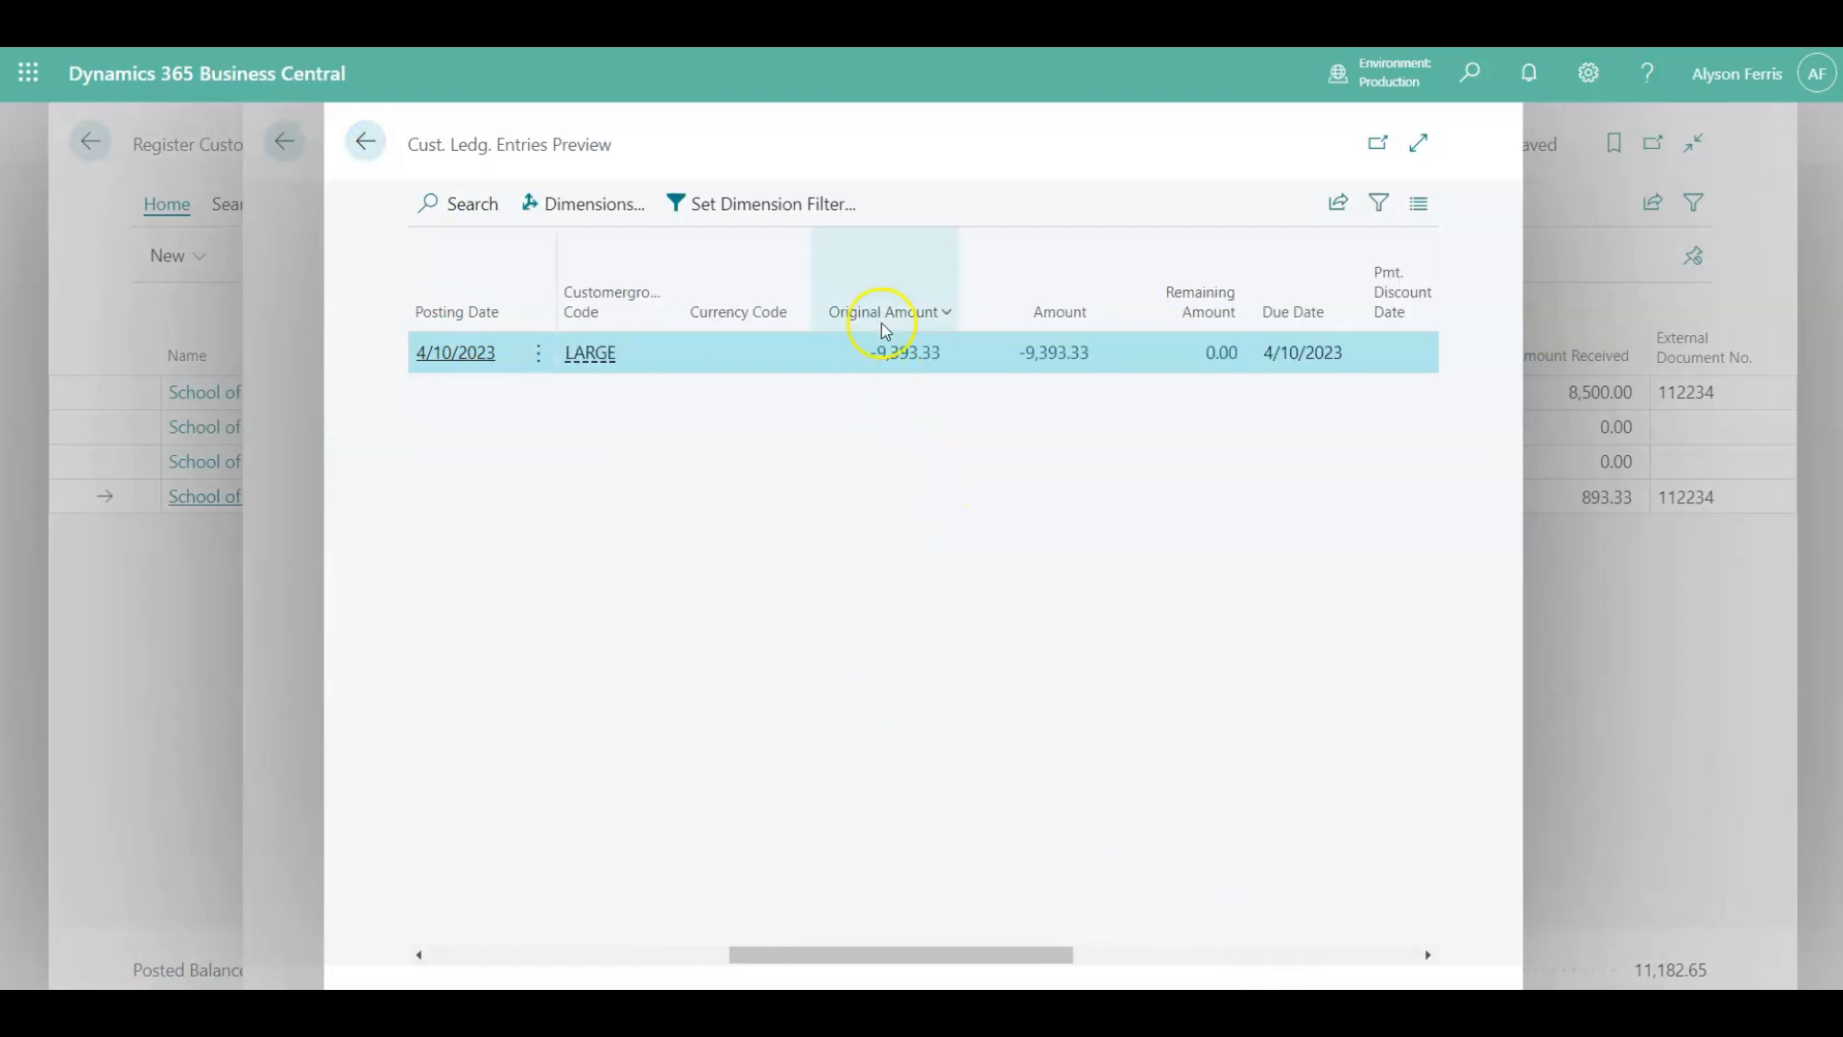
left_click(365, 142)
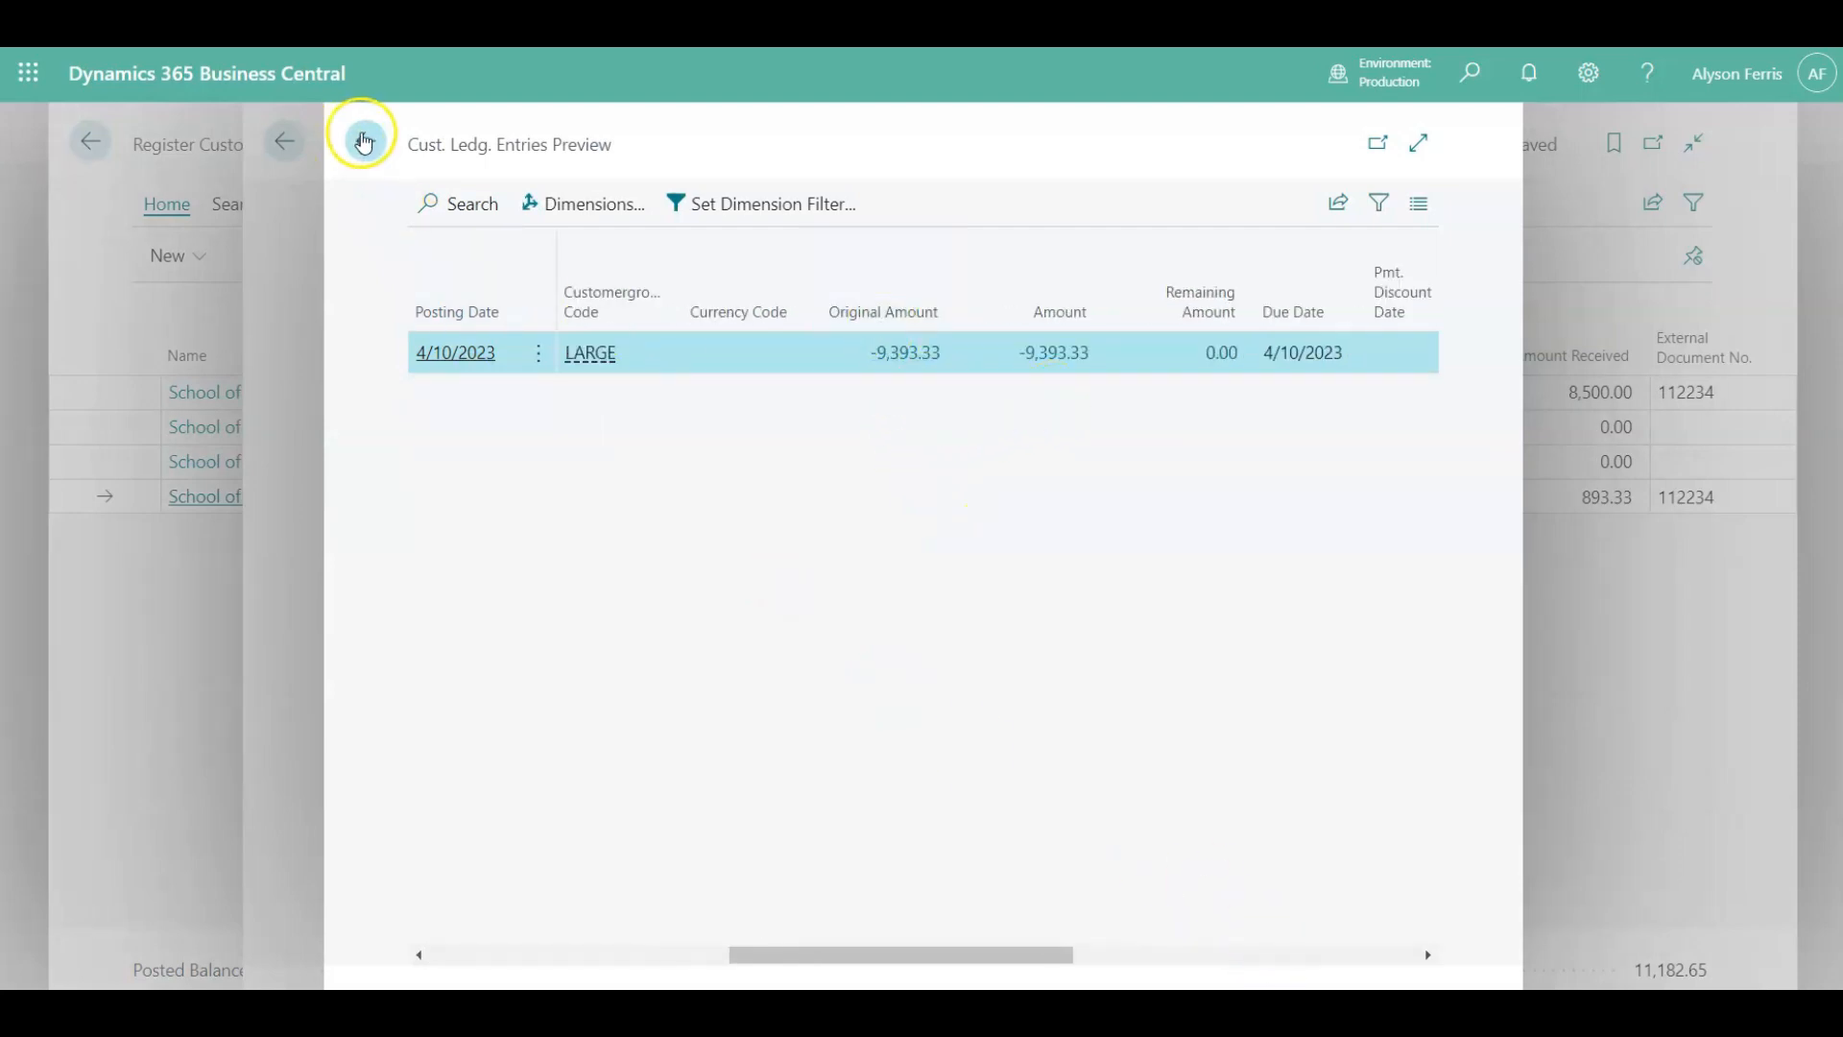
left_click(465, 403)
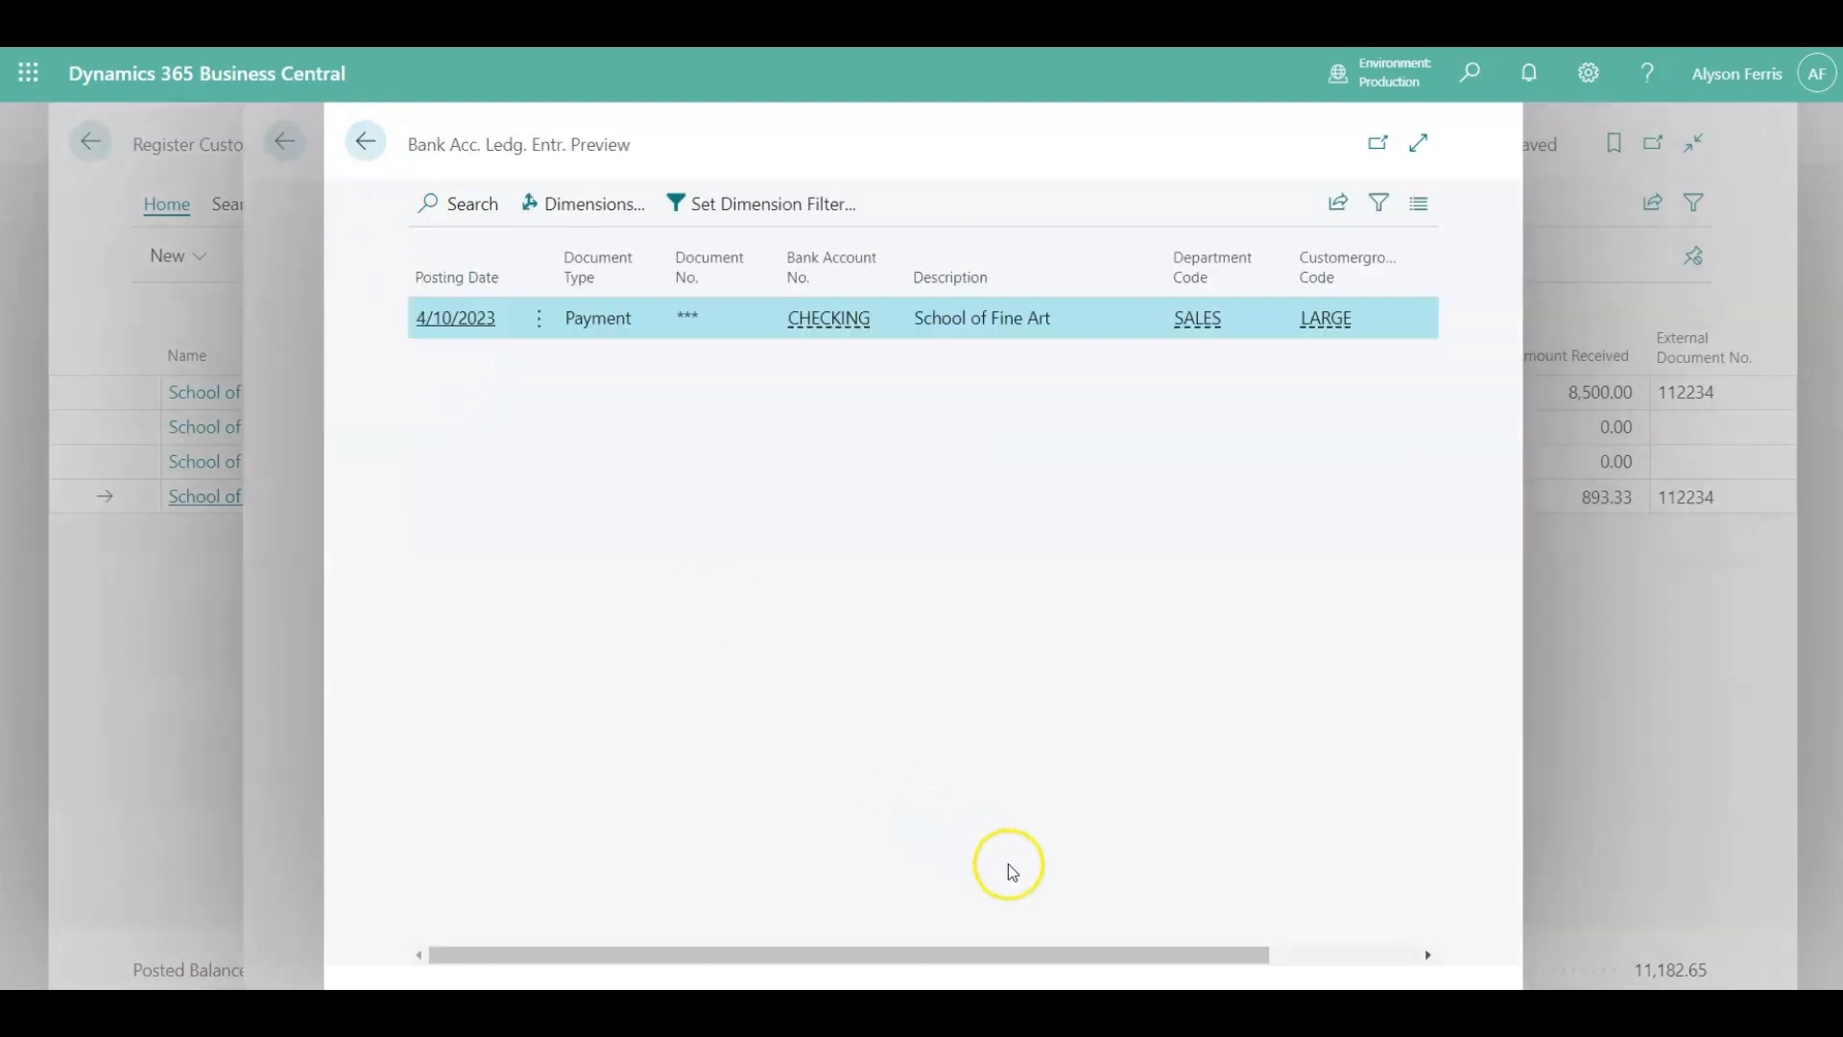
left_click(1321, 956)
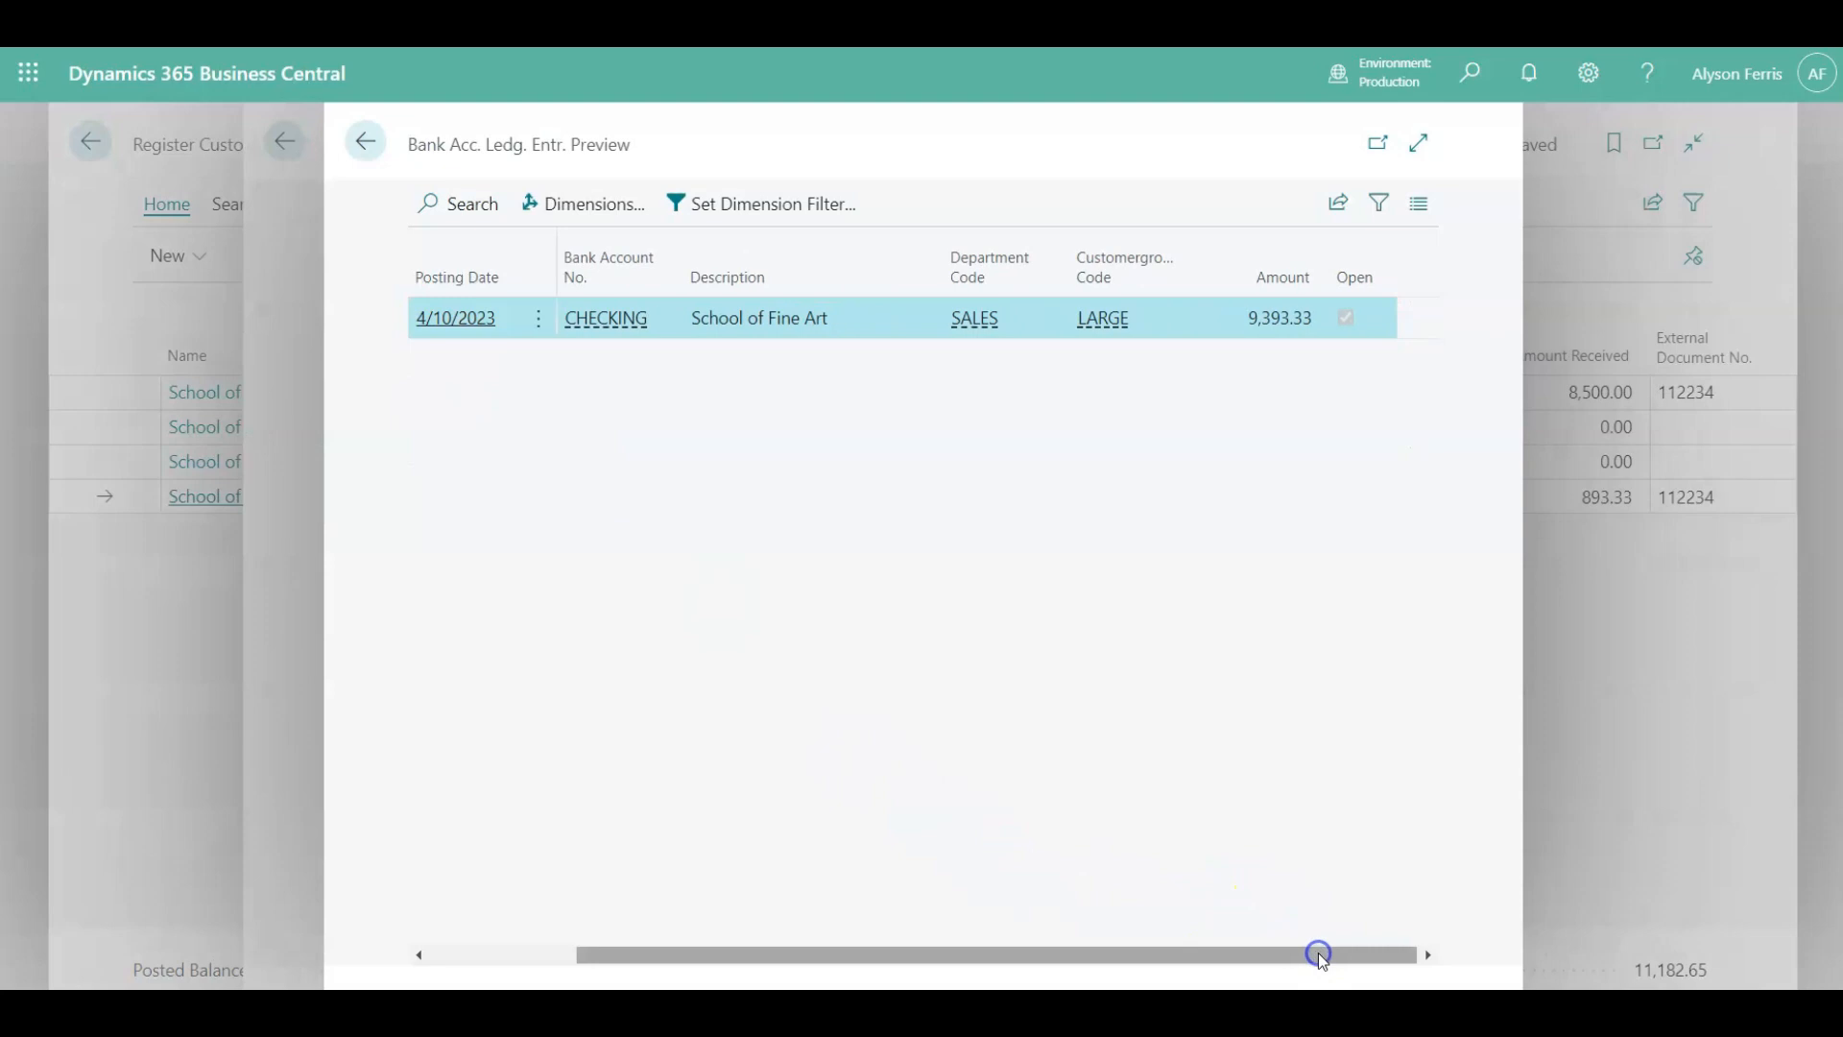
left_click(364, 141)
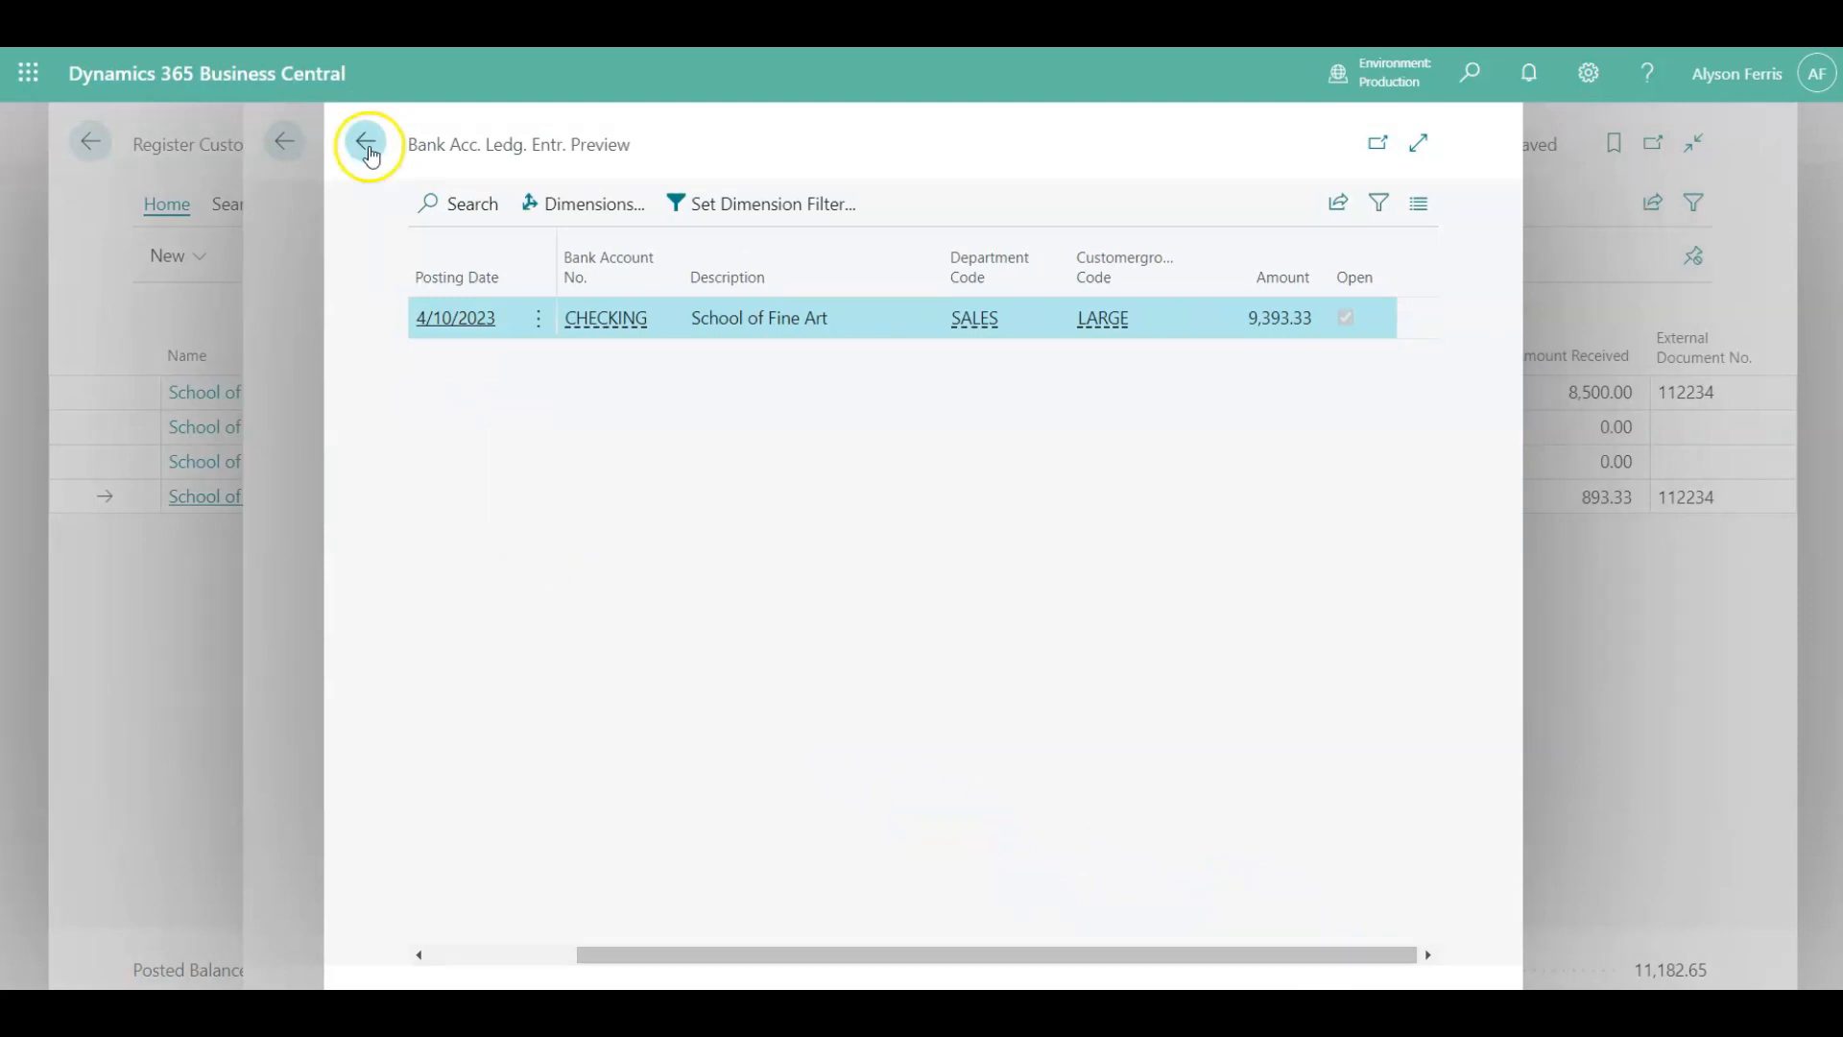
left_click(368, 146)
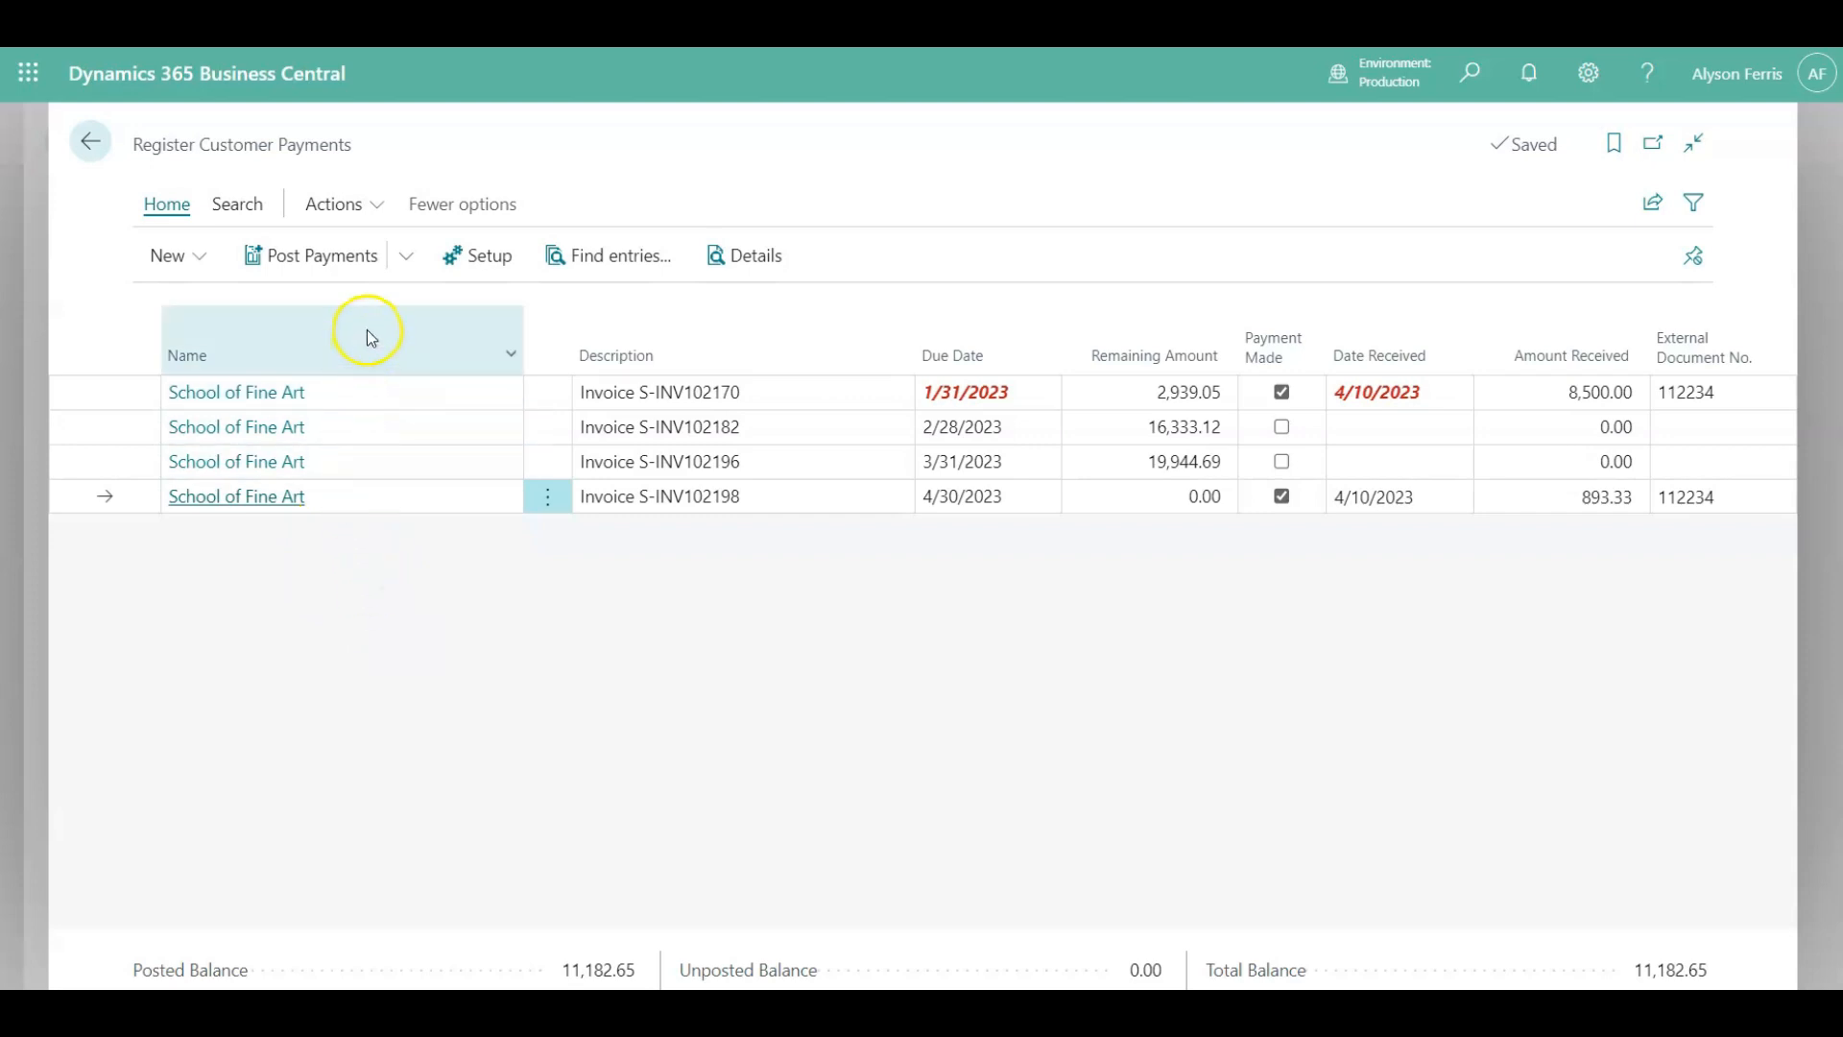
Post the two marked School of Fine Art invoice payments as a lump payment and confirm the posting.
mouse_move(367, 330)
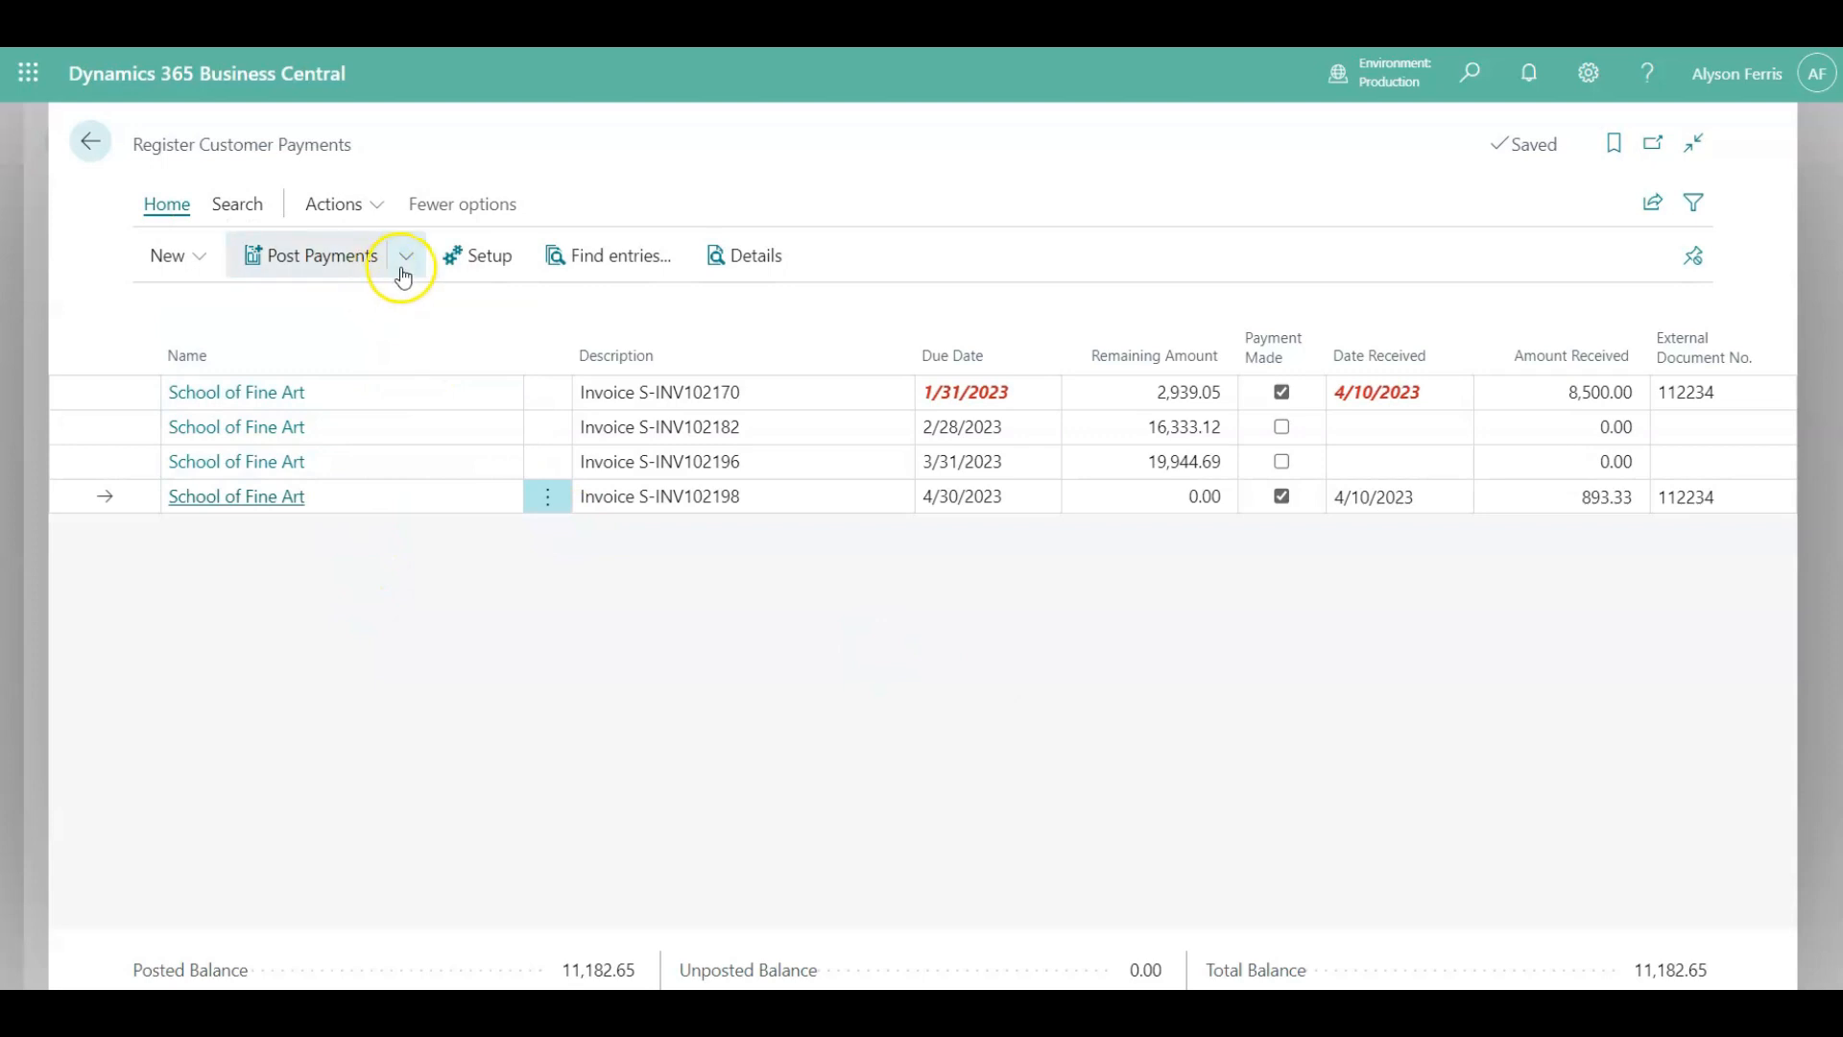
left_click(403, 259)
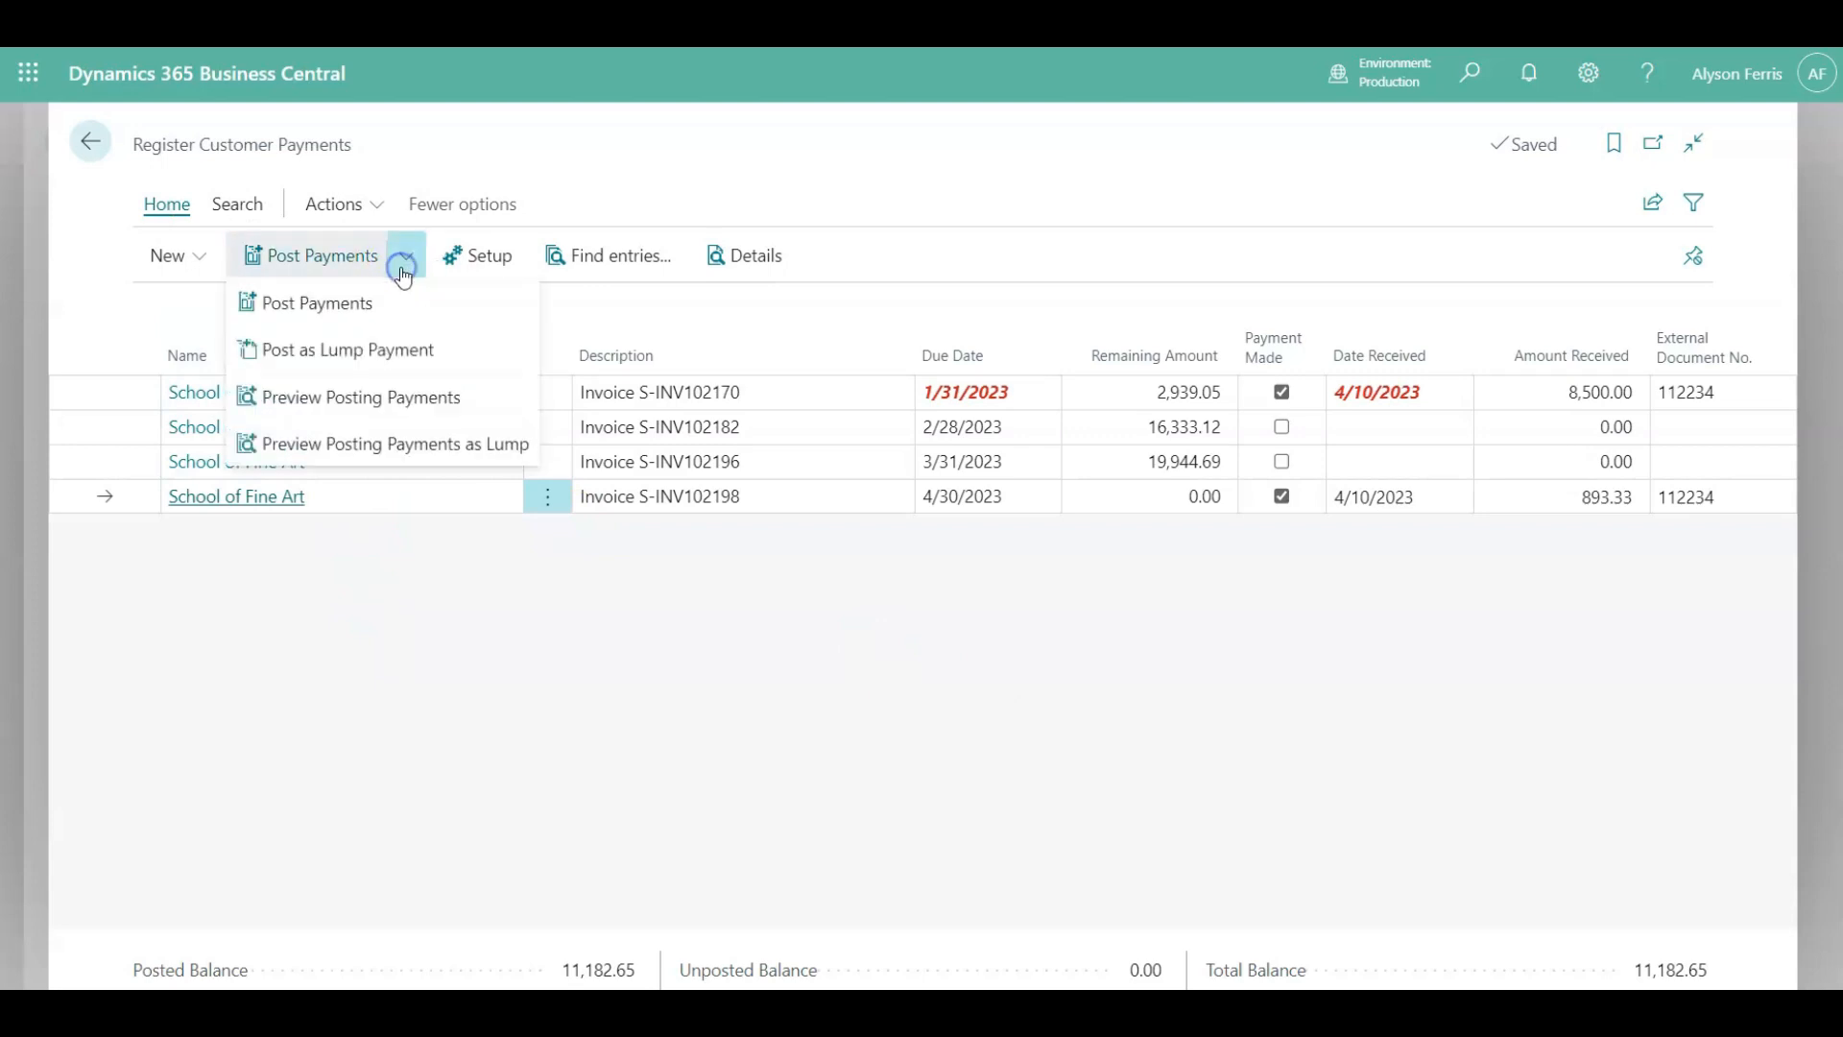
left_click(331, 352)
left_click(1047, 611)
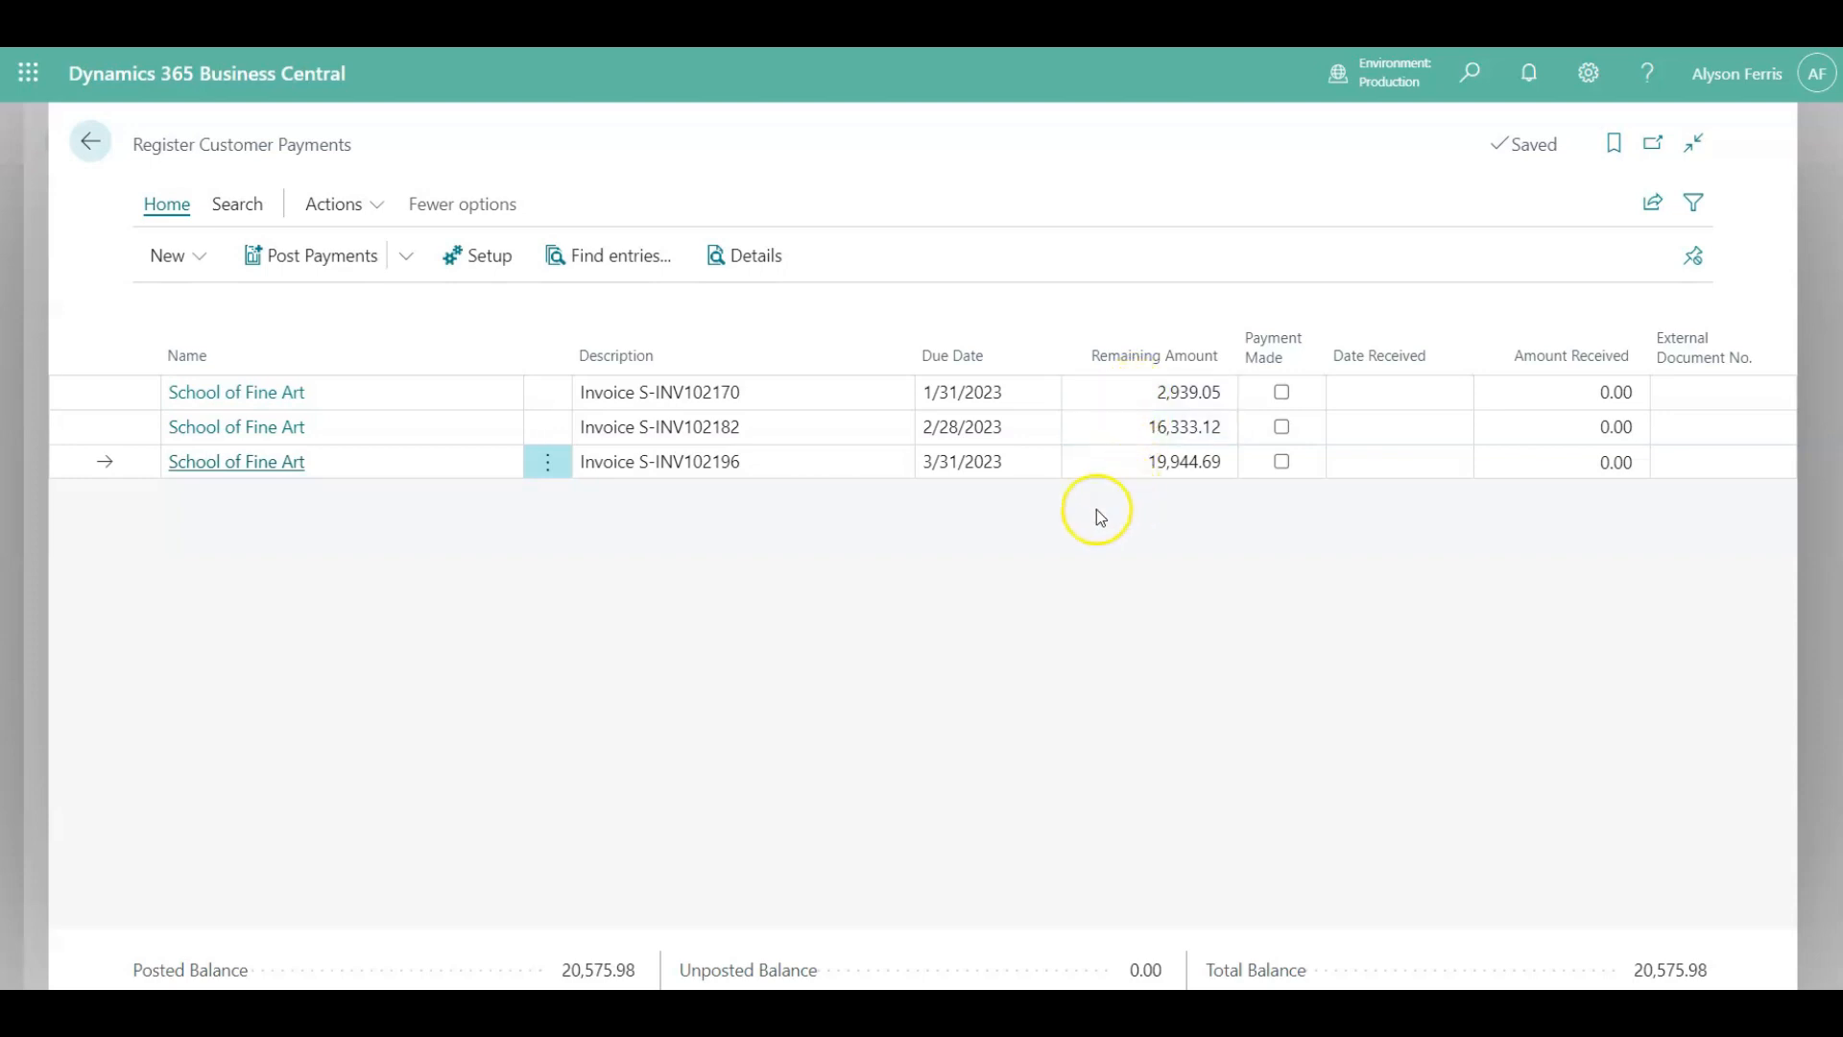
Examine the amounts in School of Fine Art's customer ledger entries and return to the customer list.
left_click(87, 146)
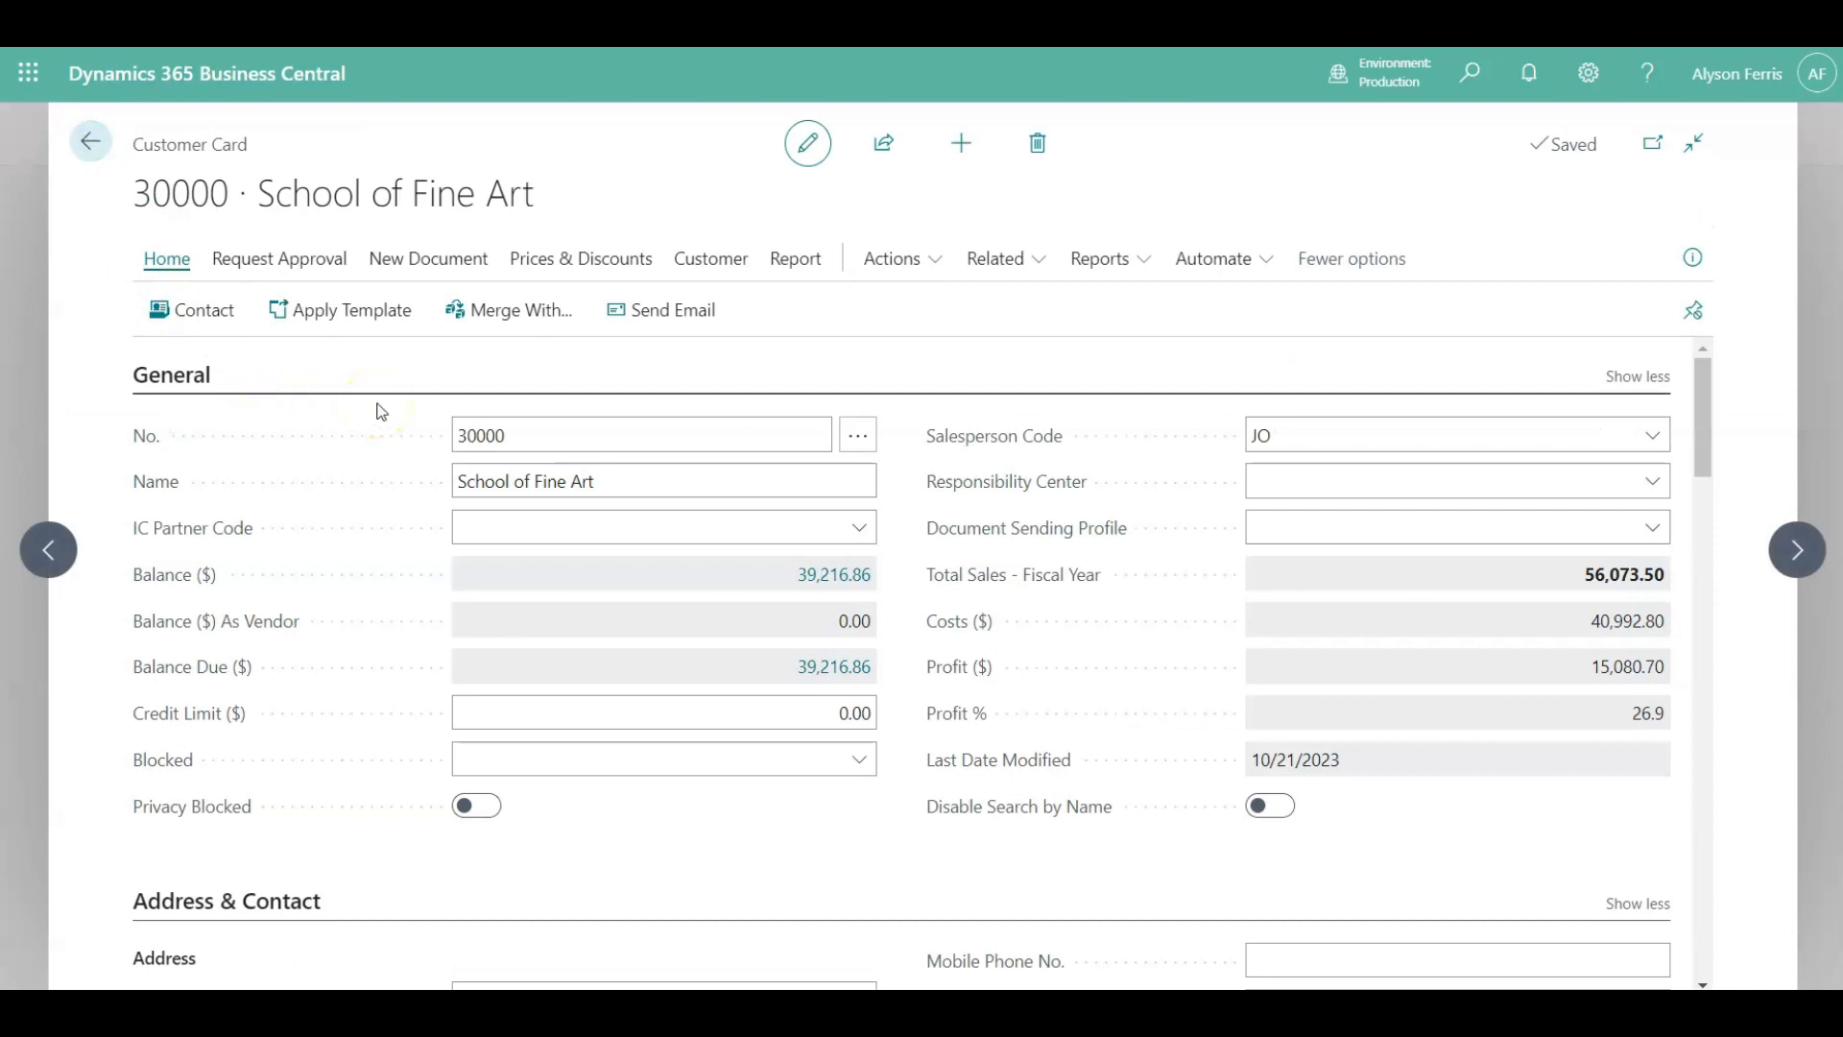
left_click(708, 269)
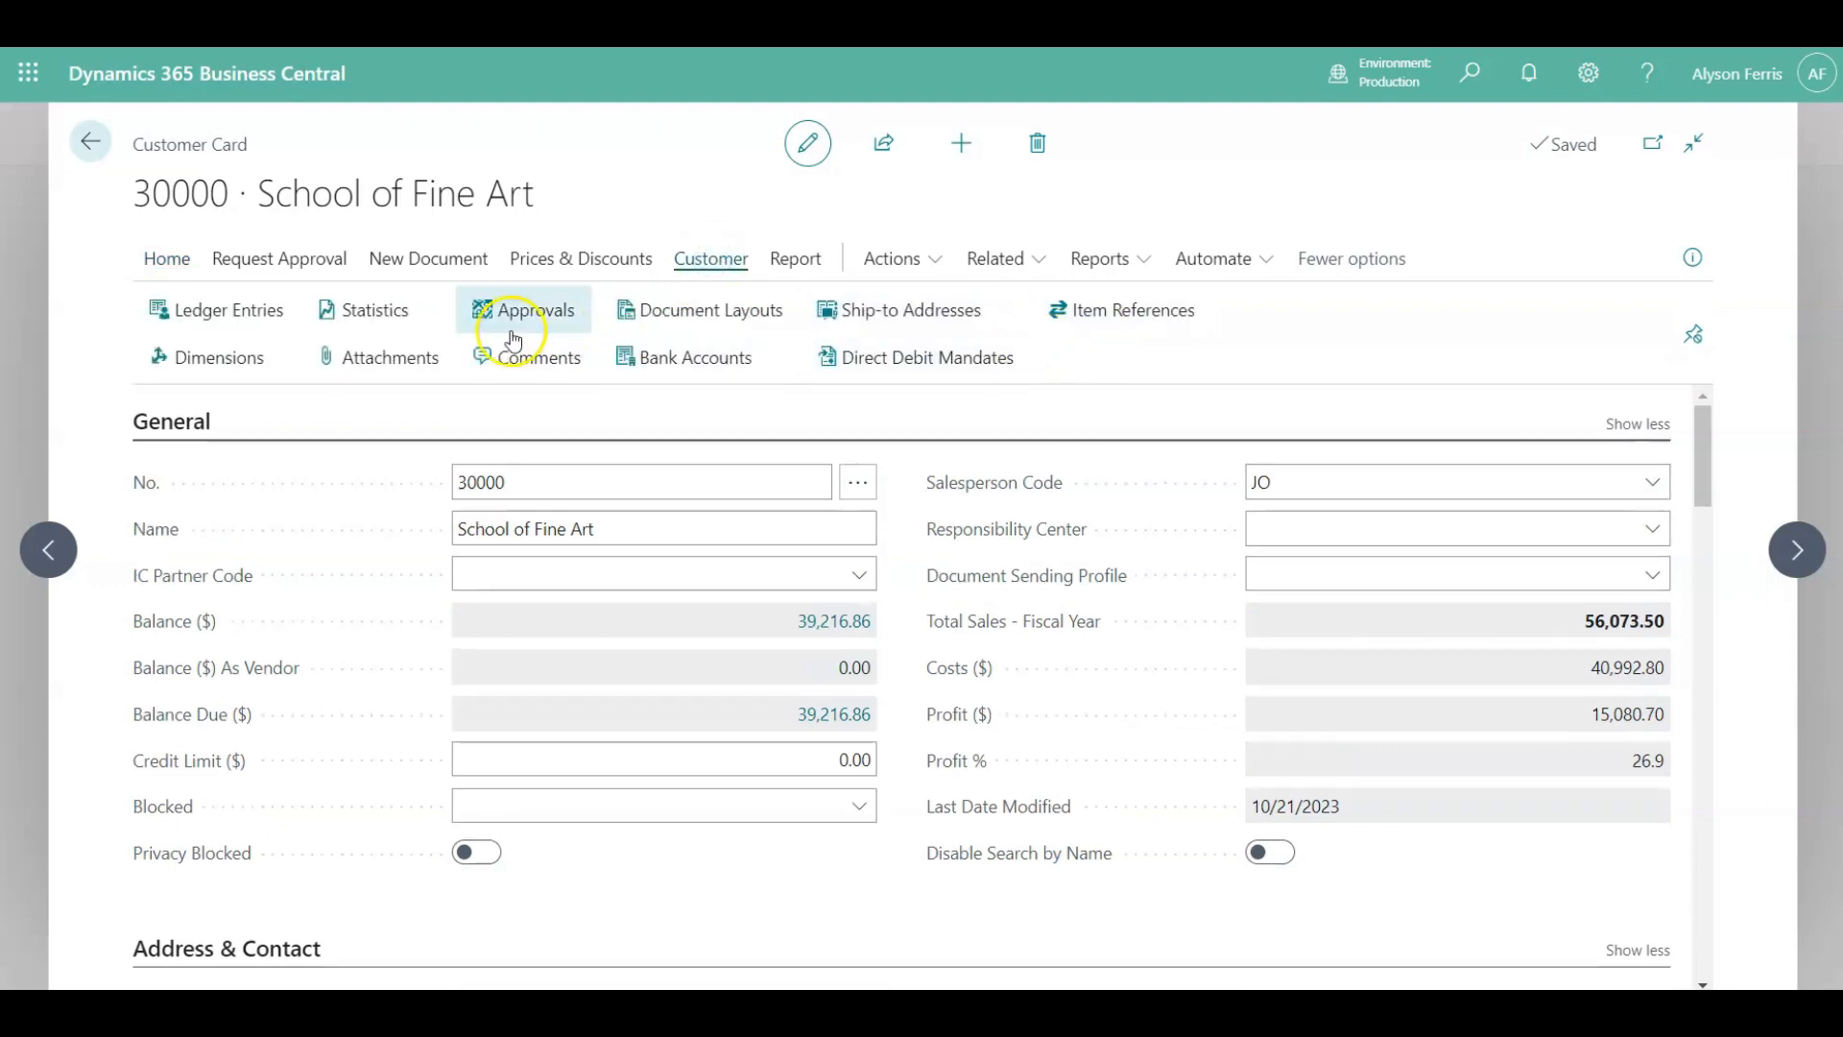
left_click(252, 323)
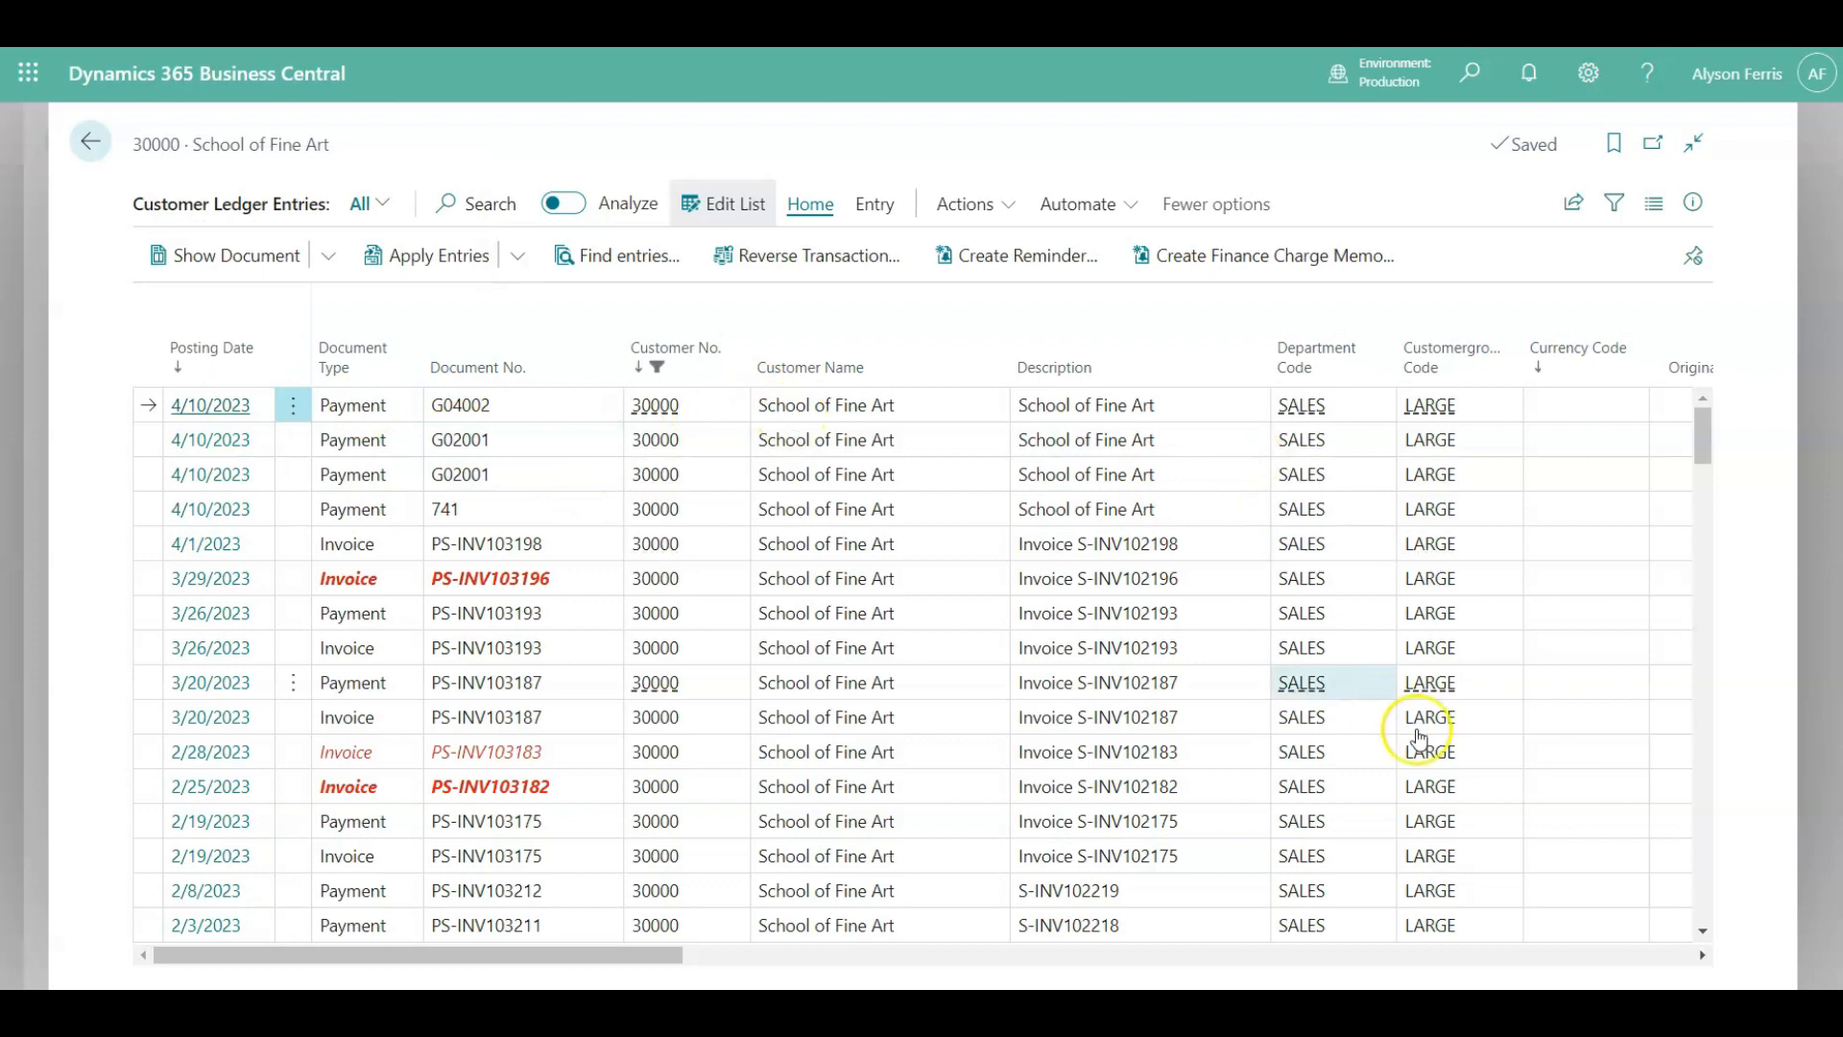
left_click(1557, 955)
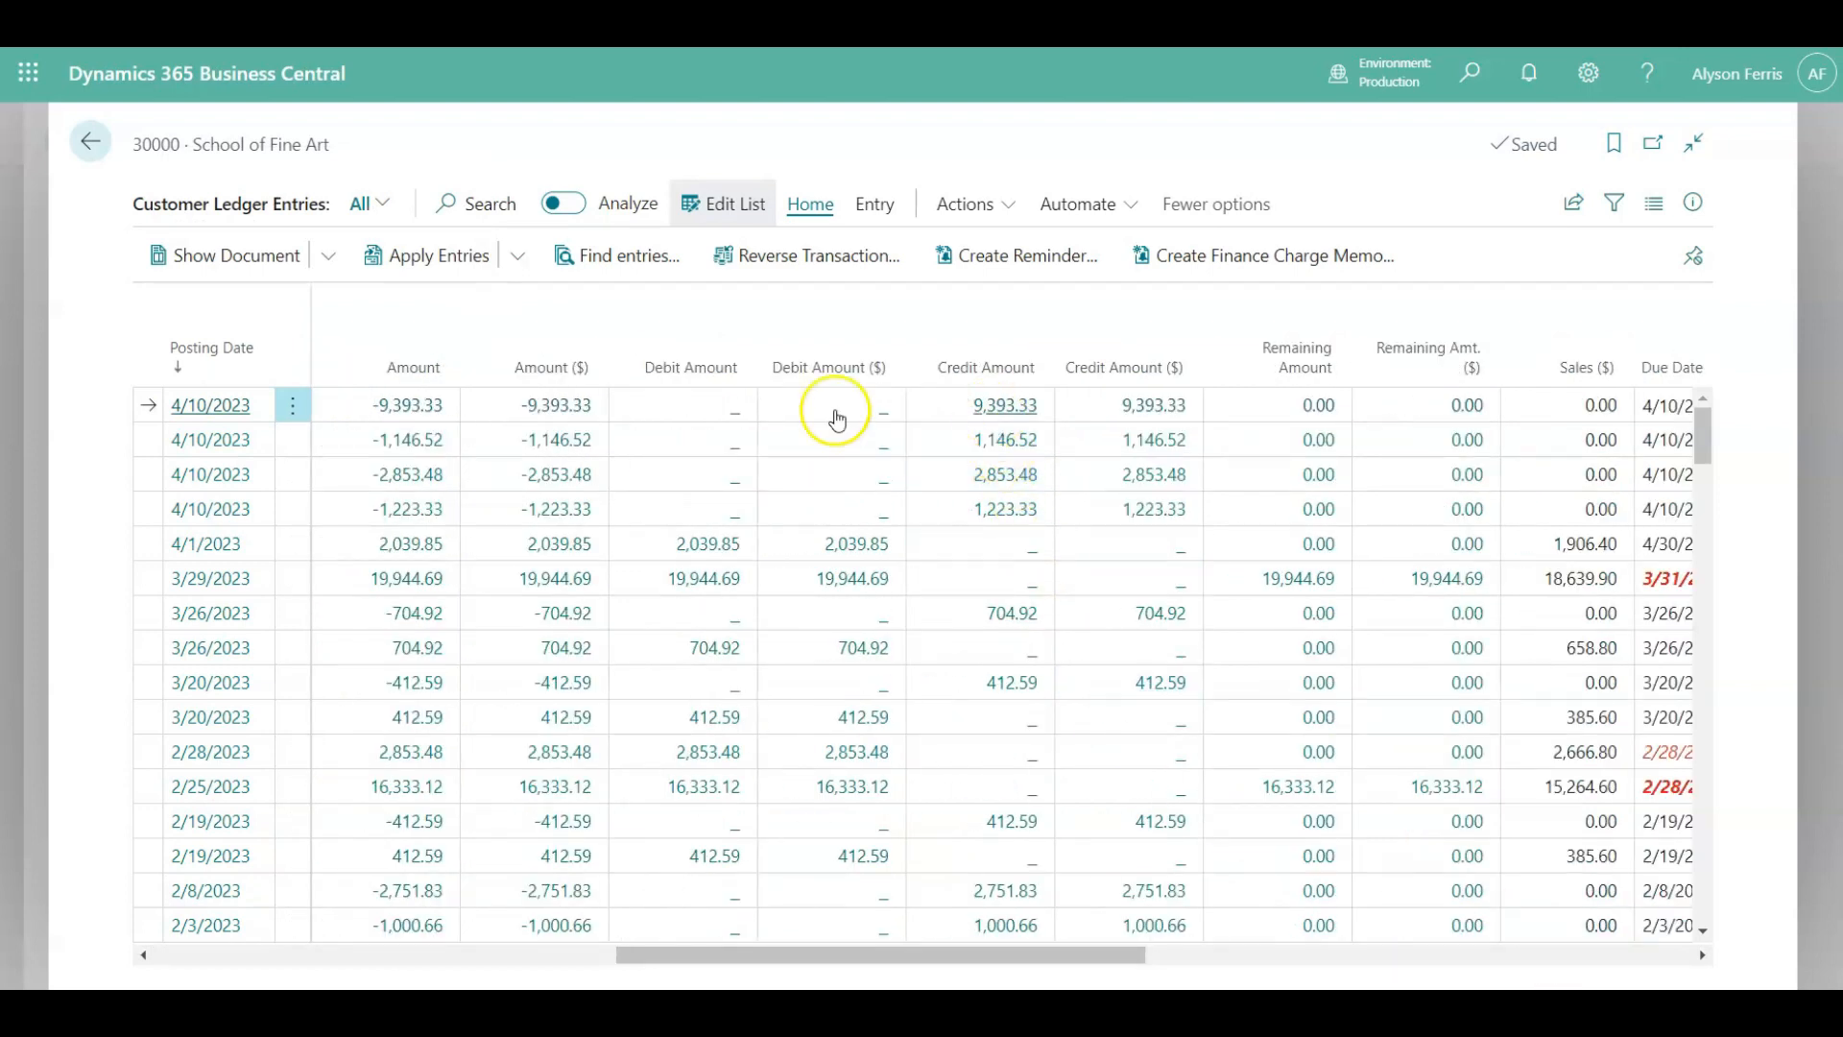
left_click(90, 142)
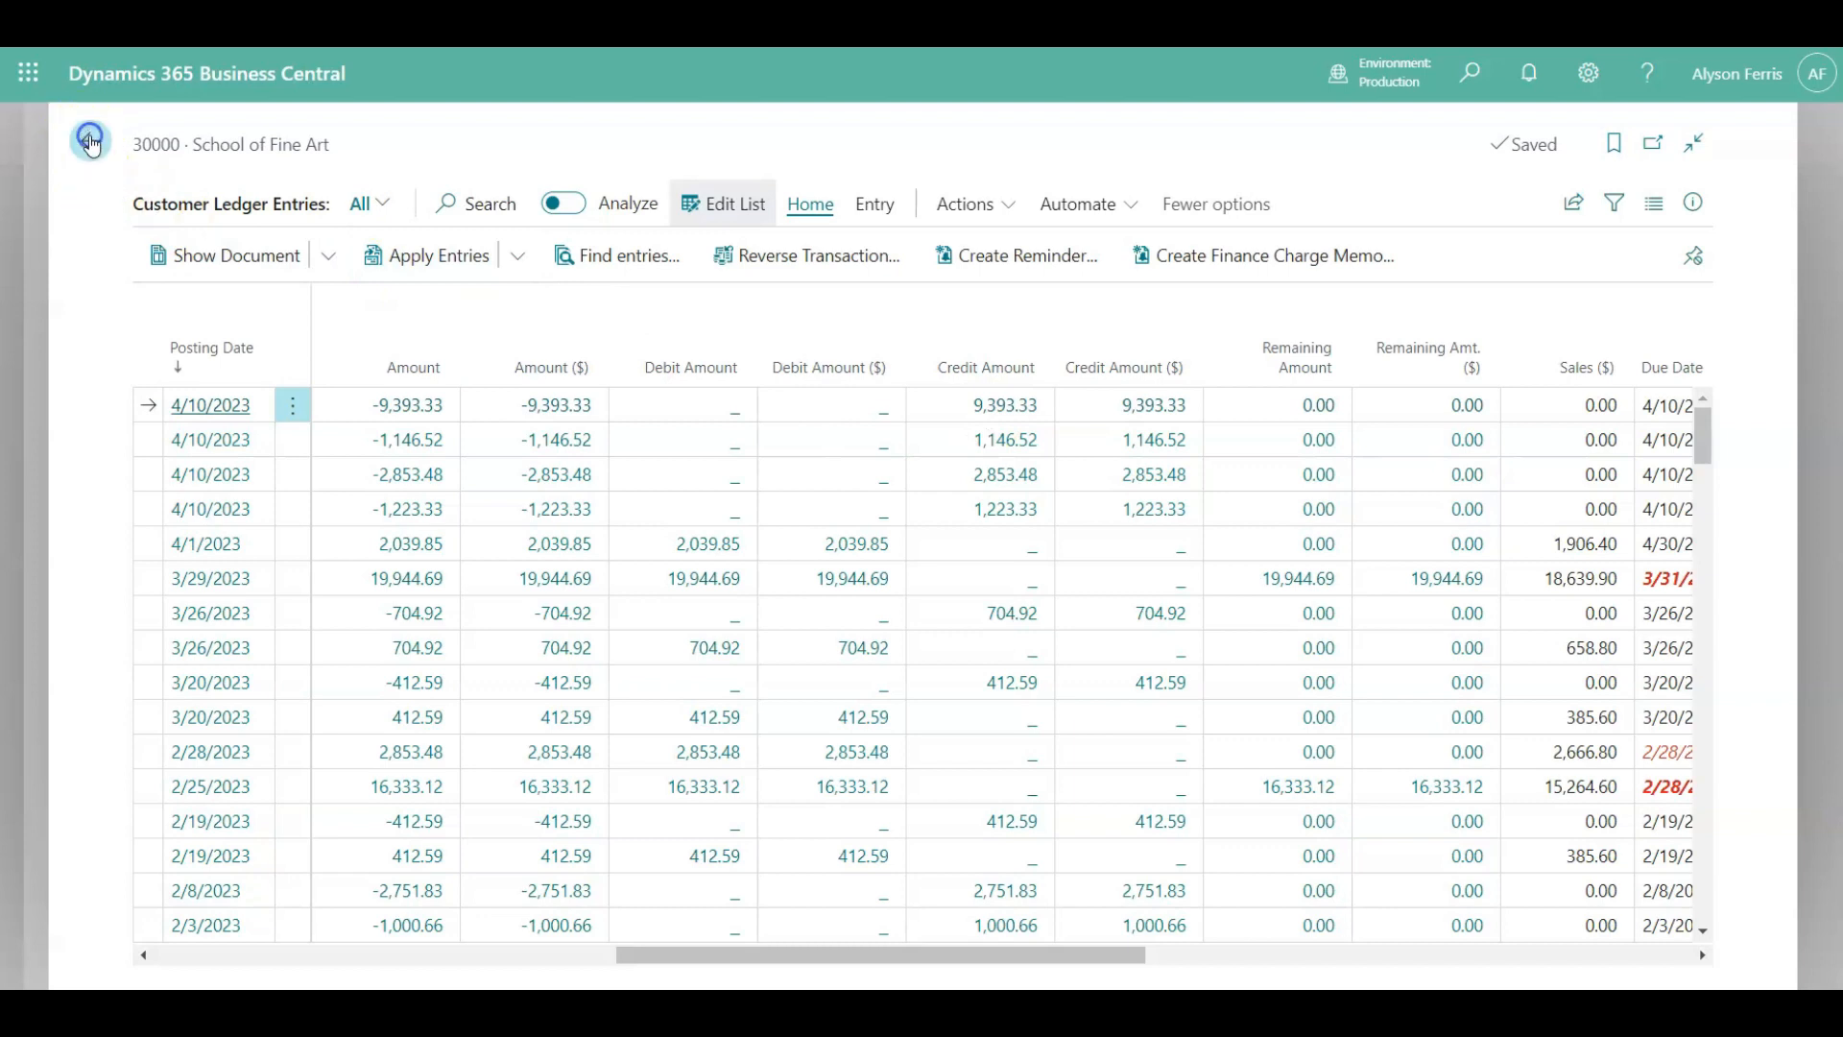
left_click(90, 143)
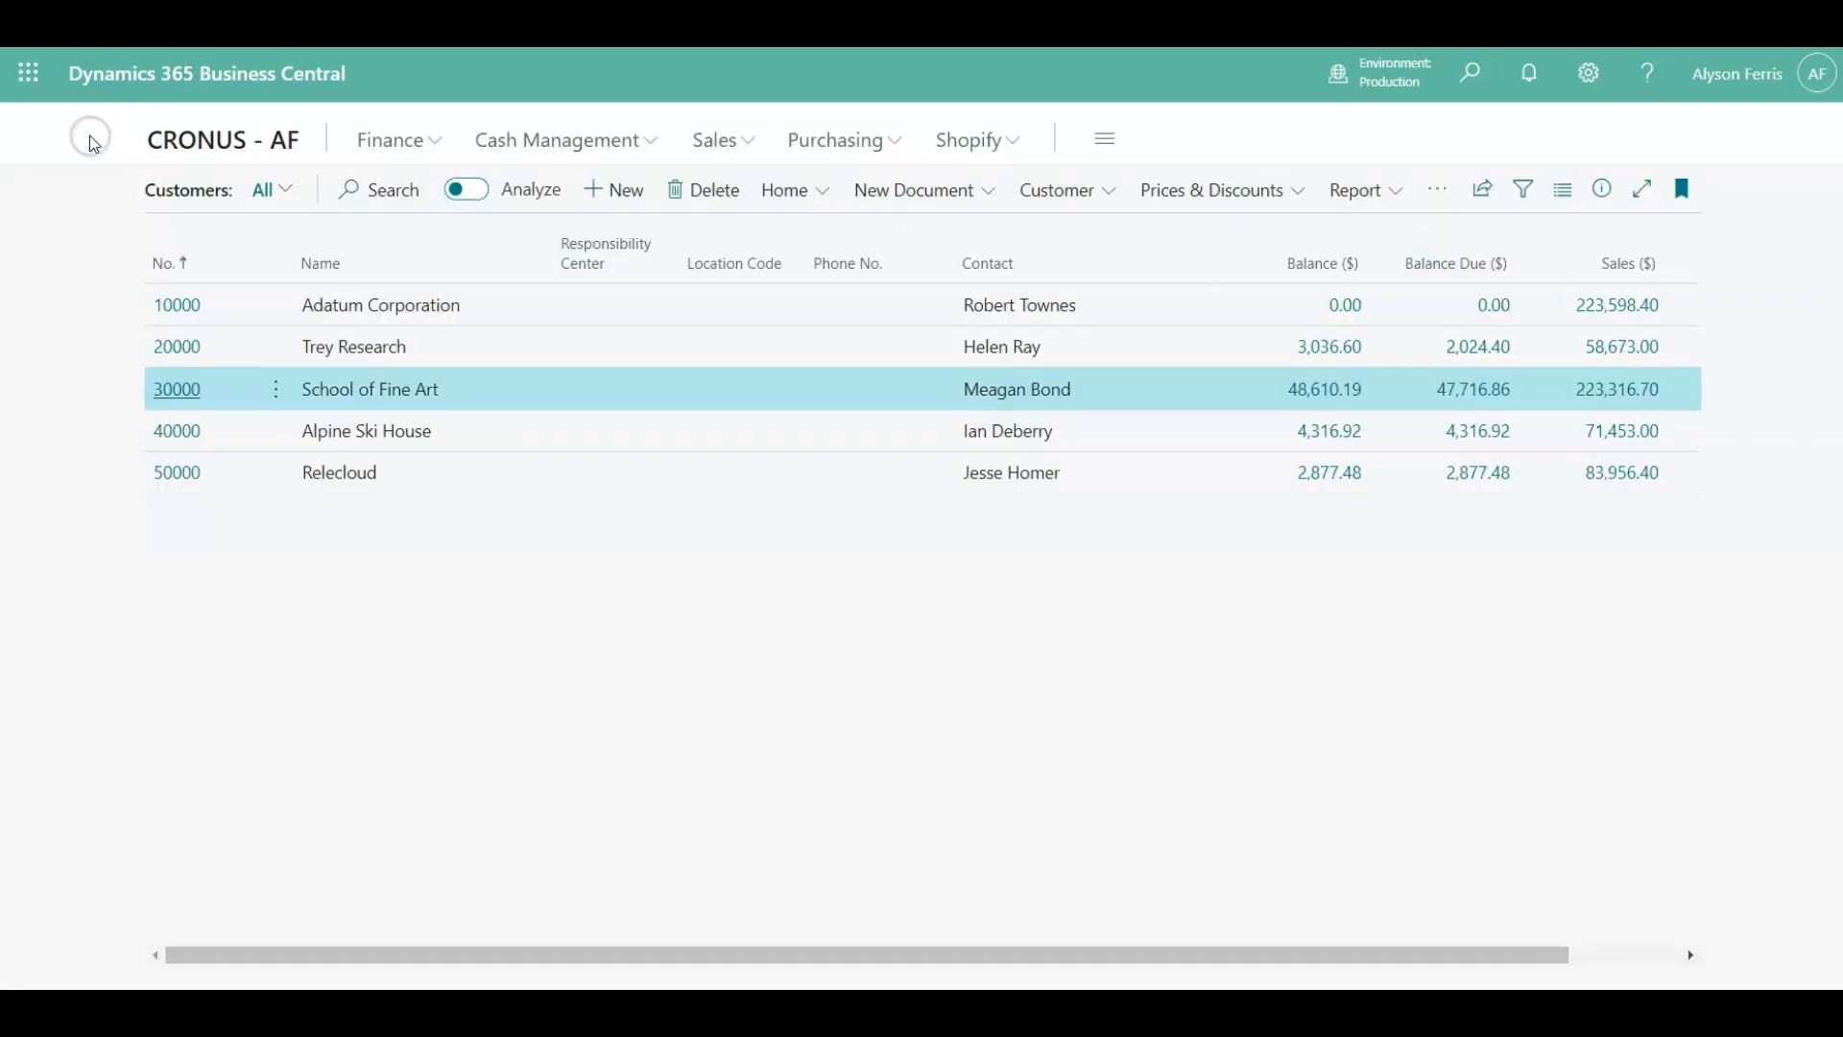
Examine the general ledger entries of Checking account 10100 from the chart of accounts and return to the account list.
left_click(432, 144)
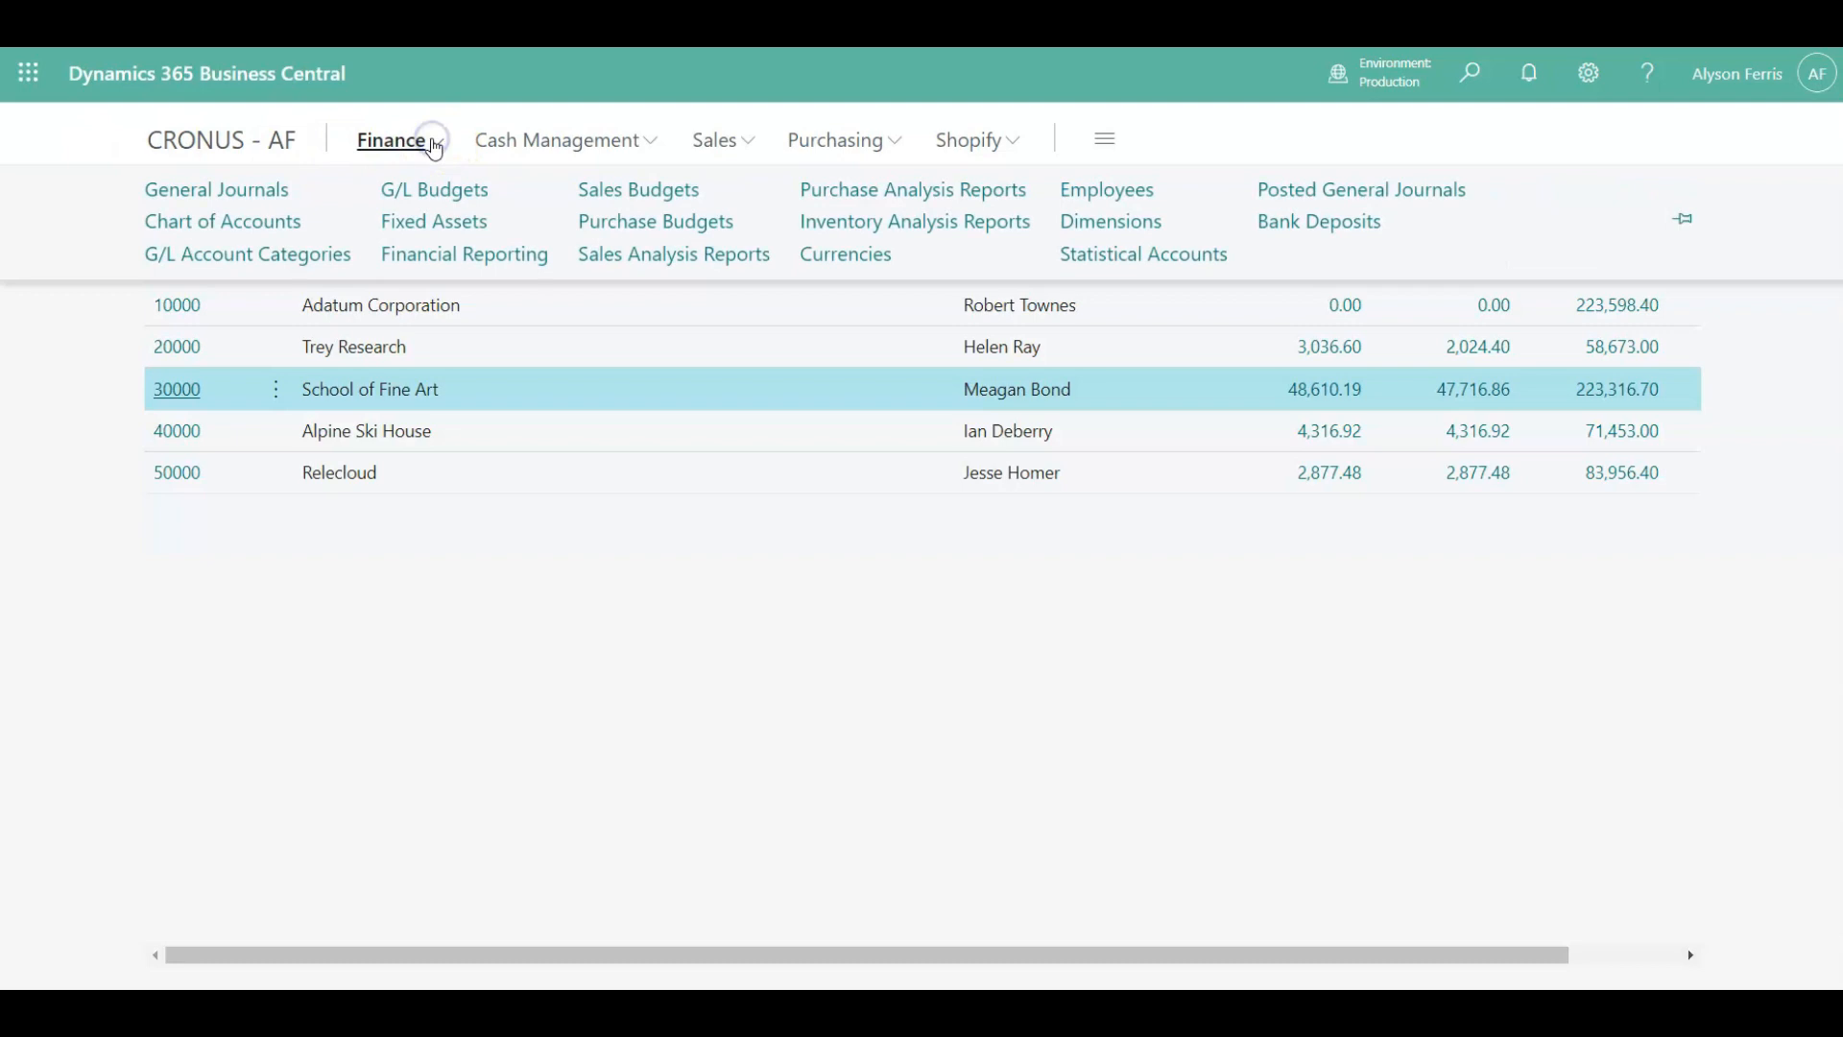
left_click(278, 223)
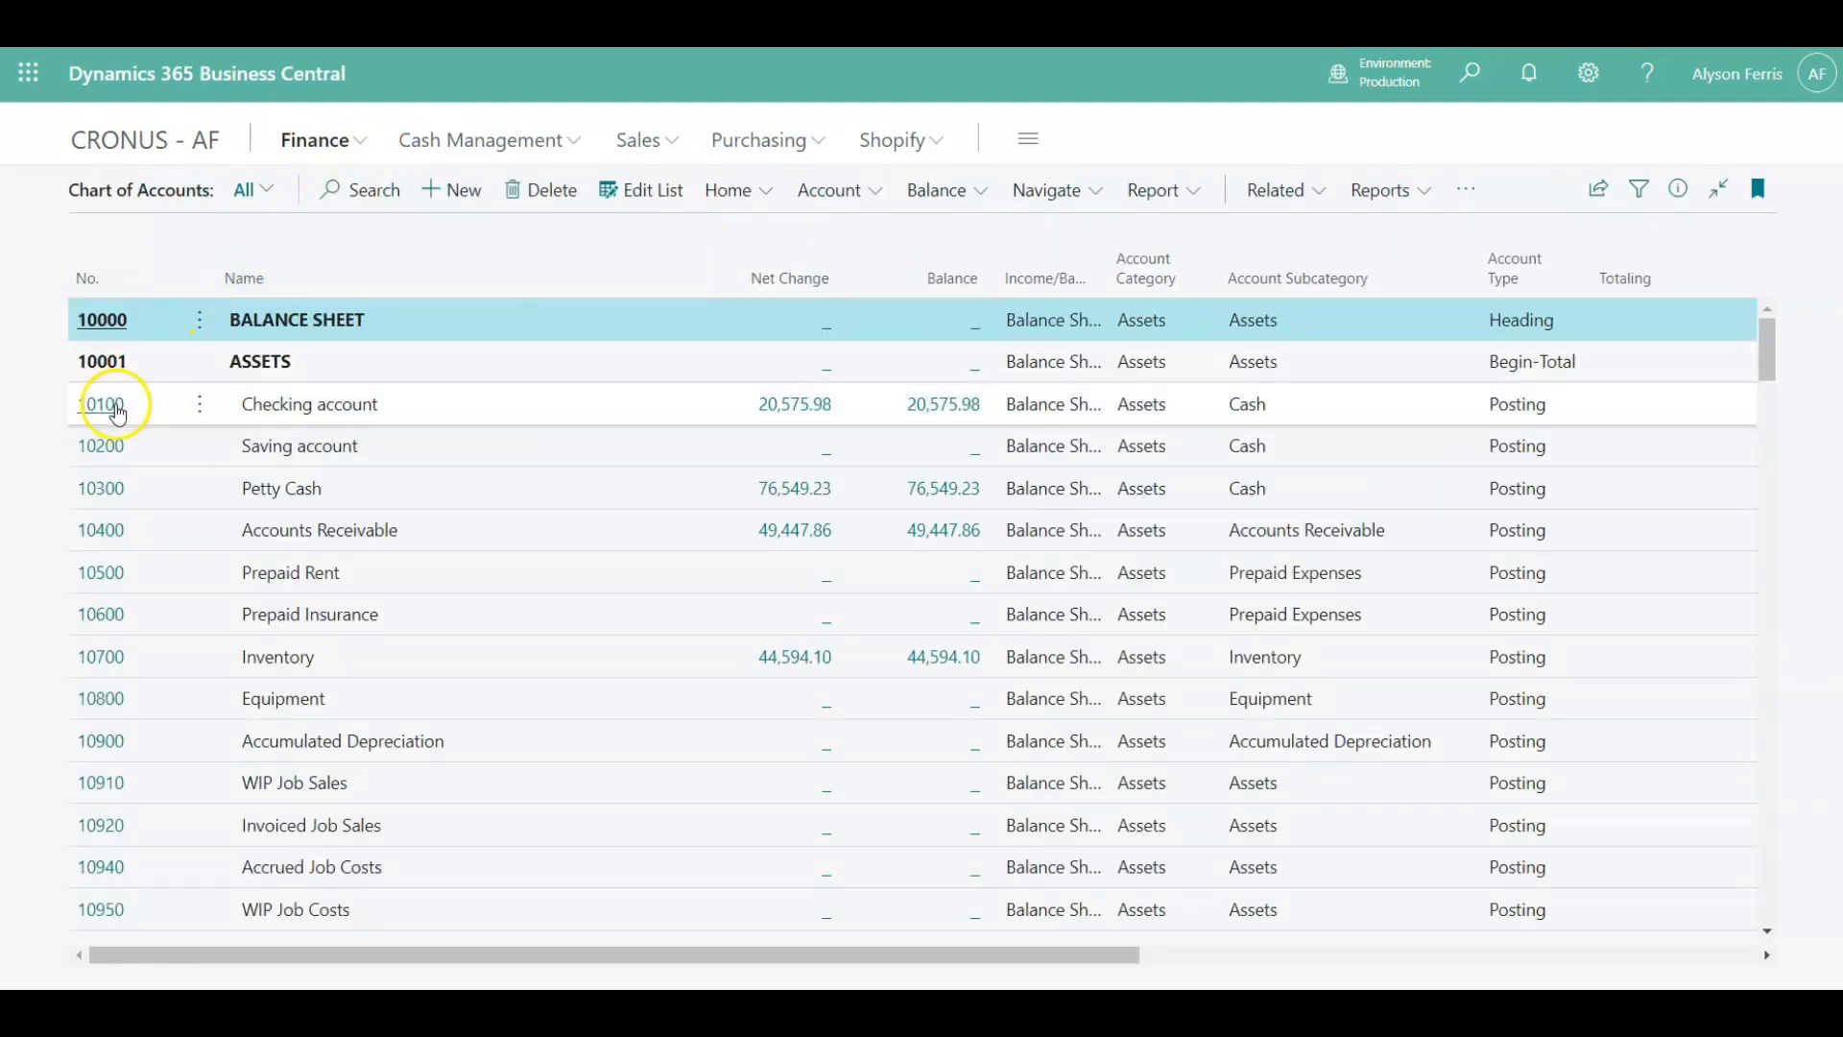
left_click(118, 408)
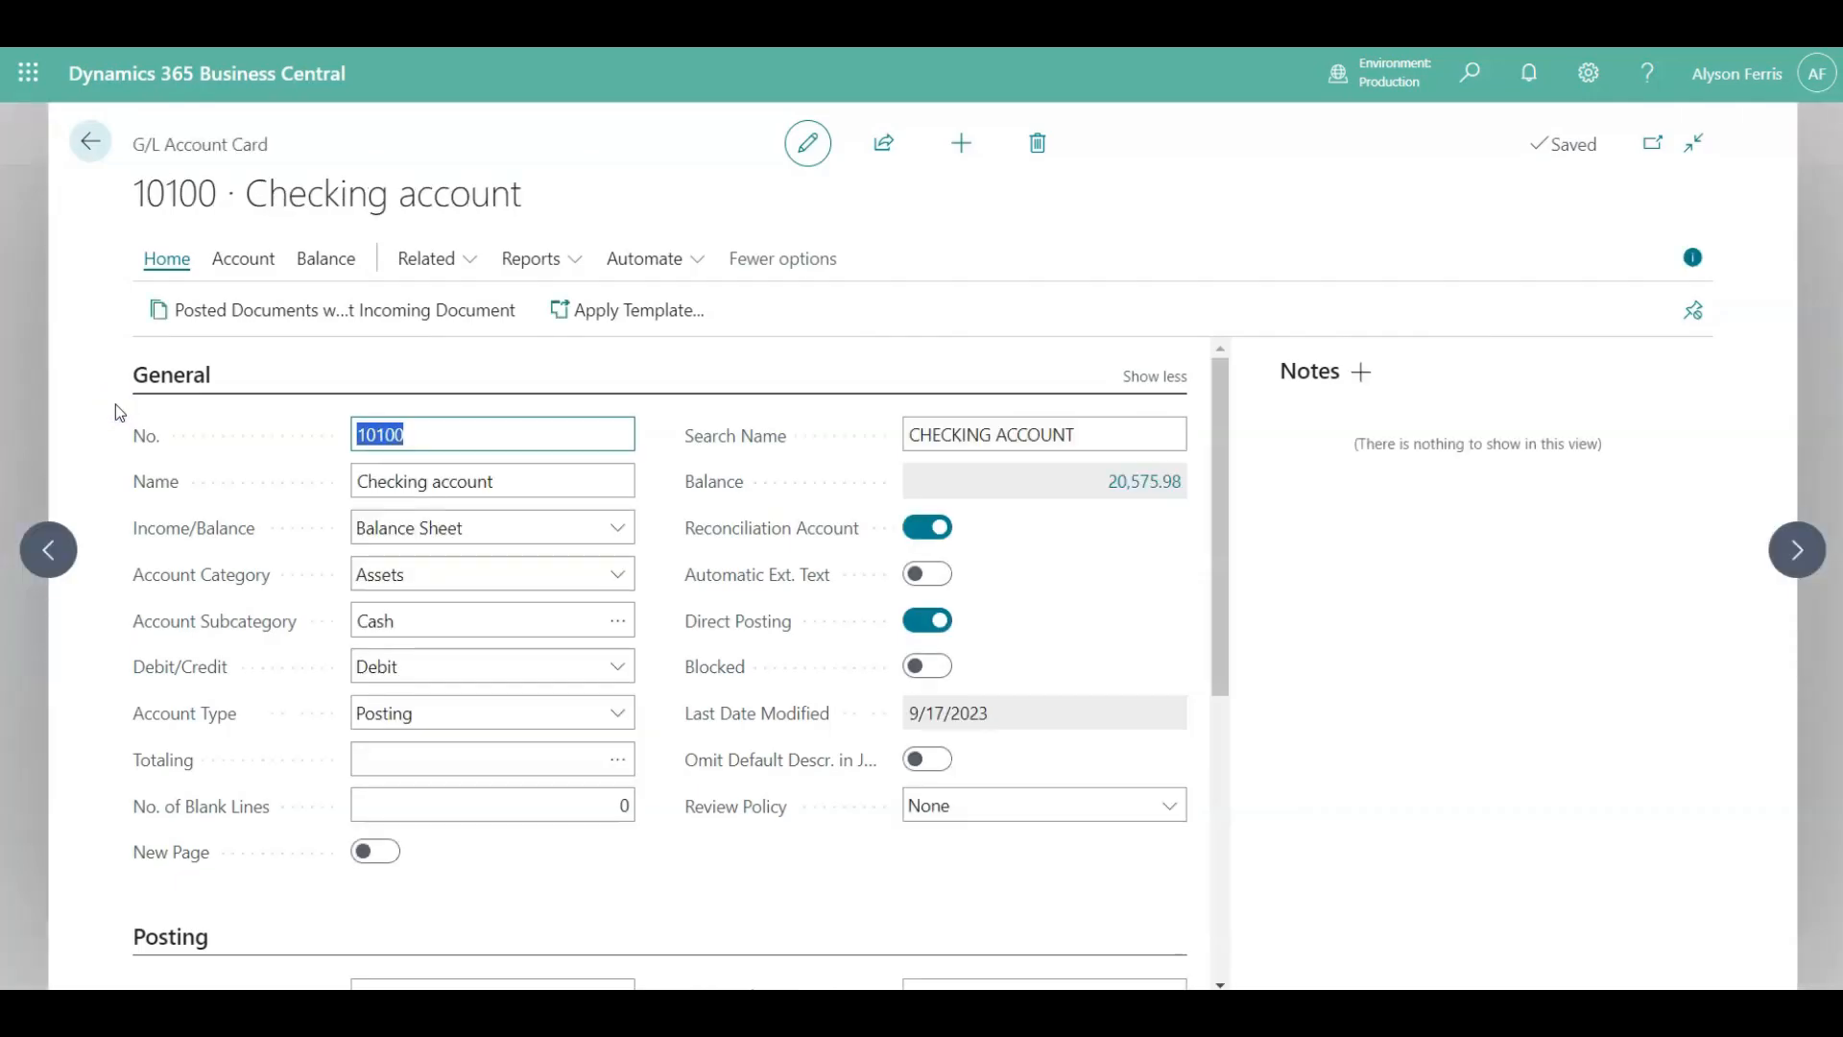
left_click(244, 258)
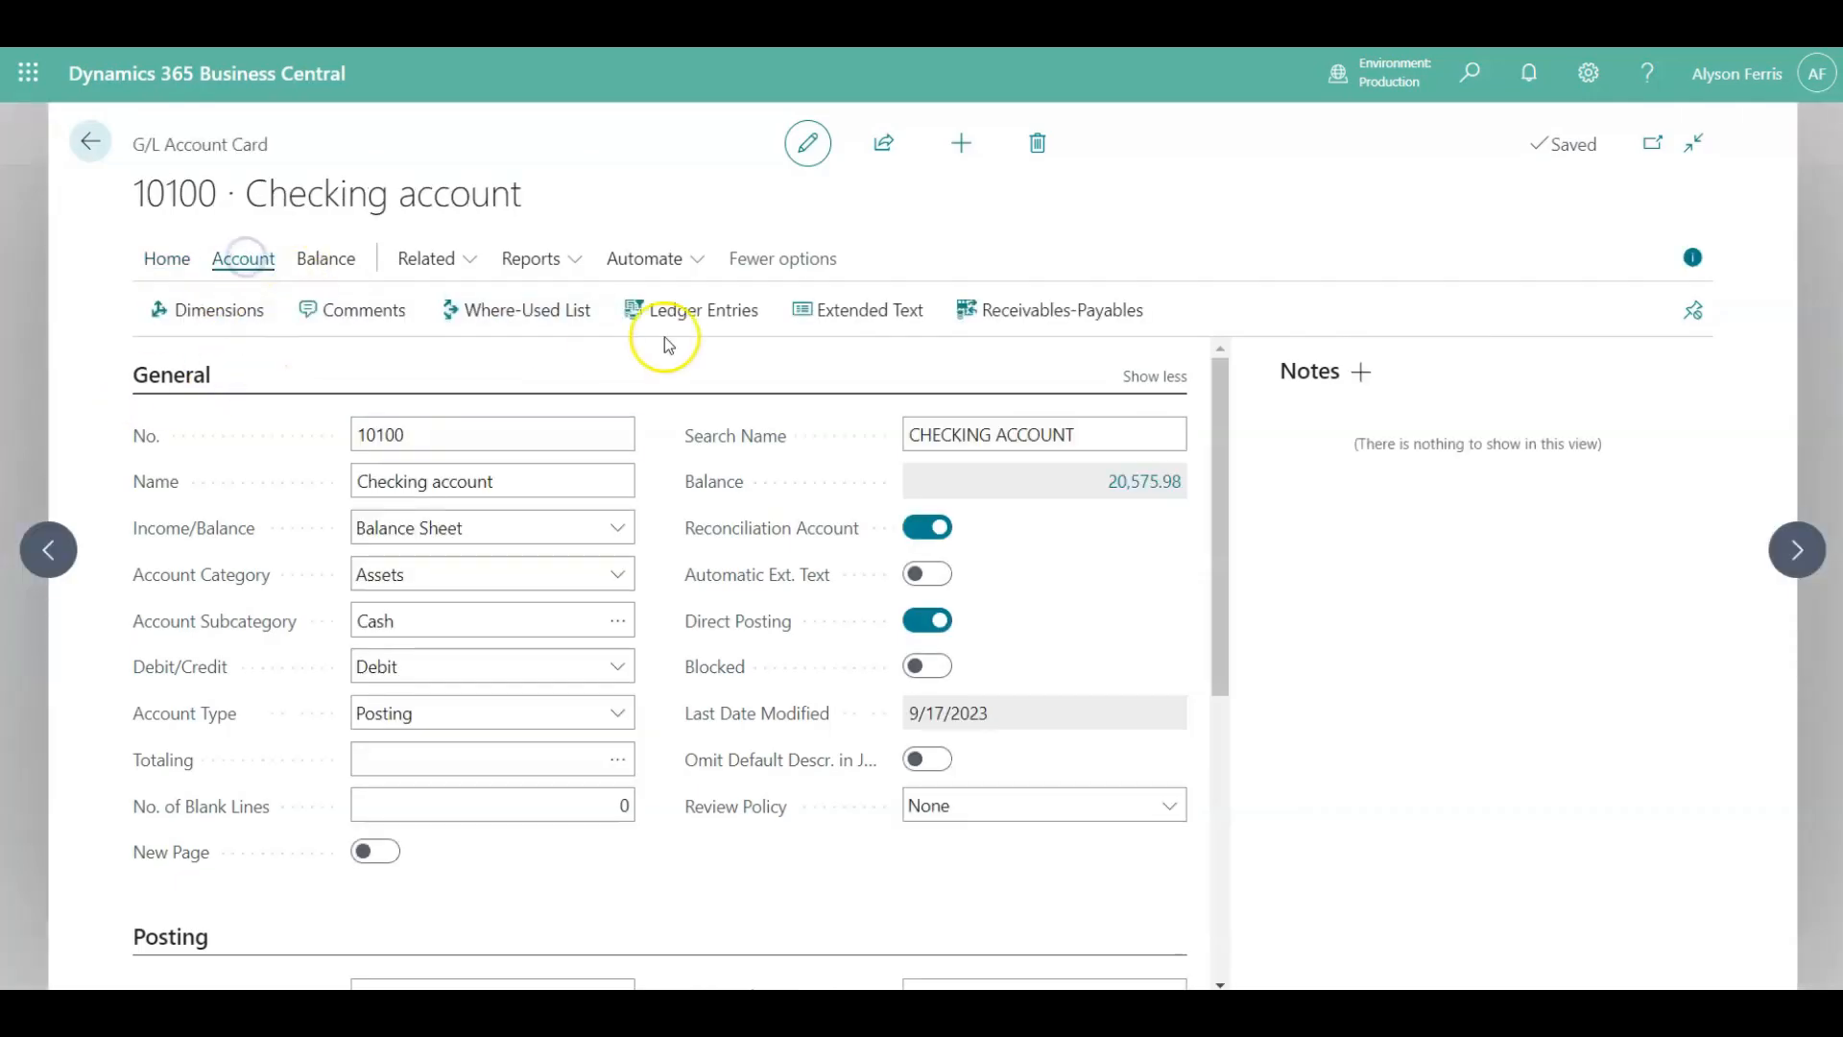
left_click(689, 315)
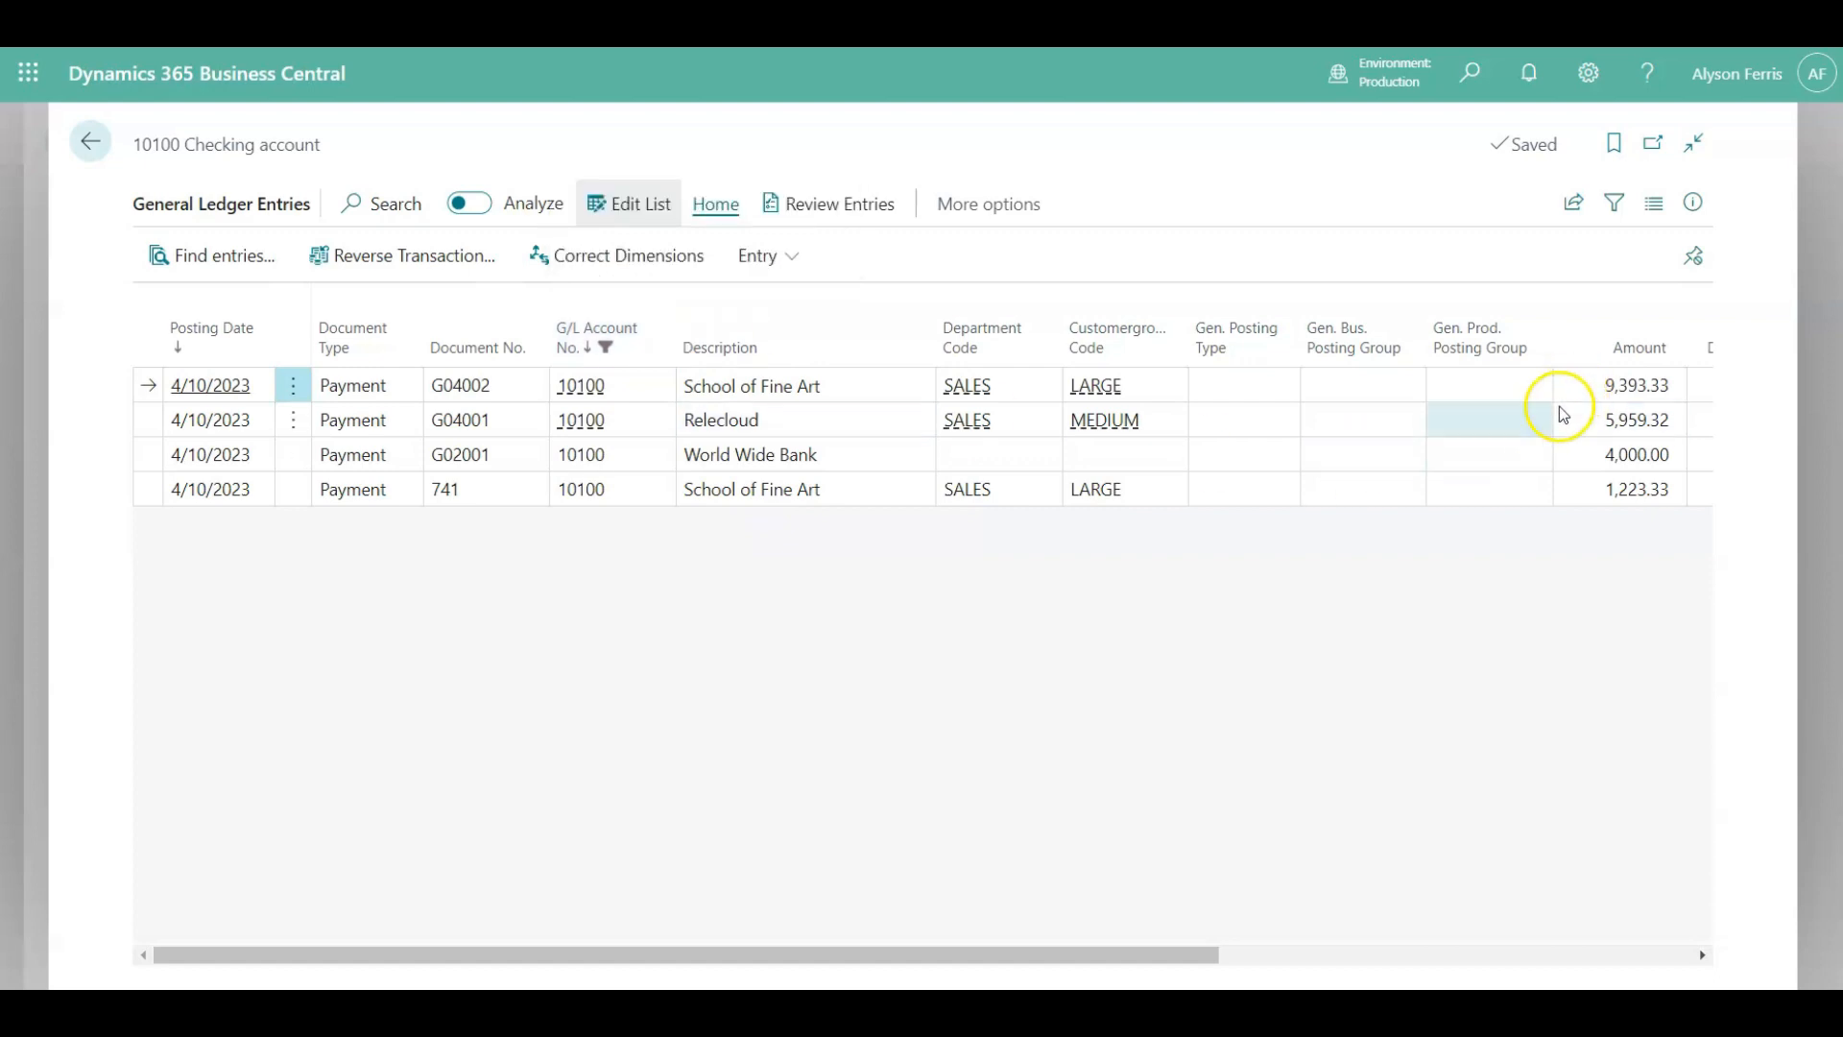
left_click(92, 144)
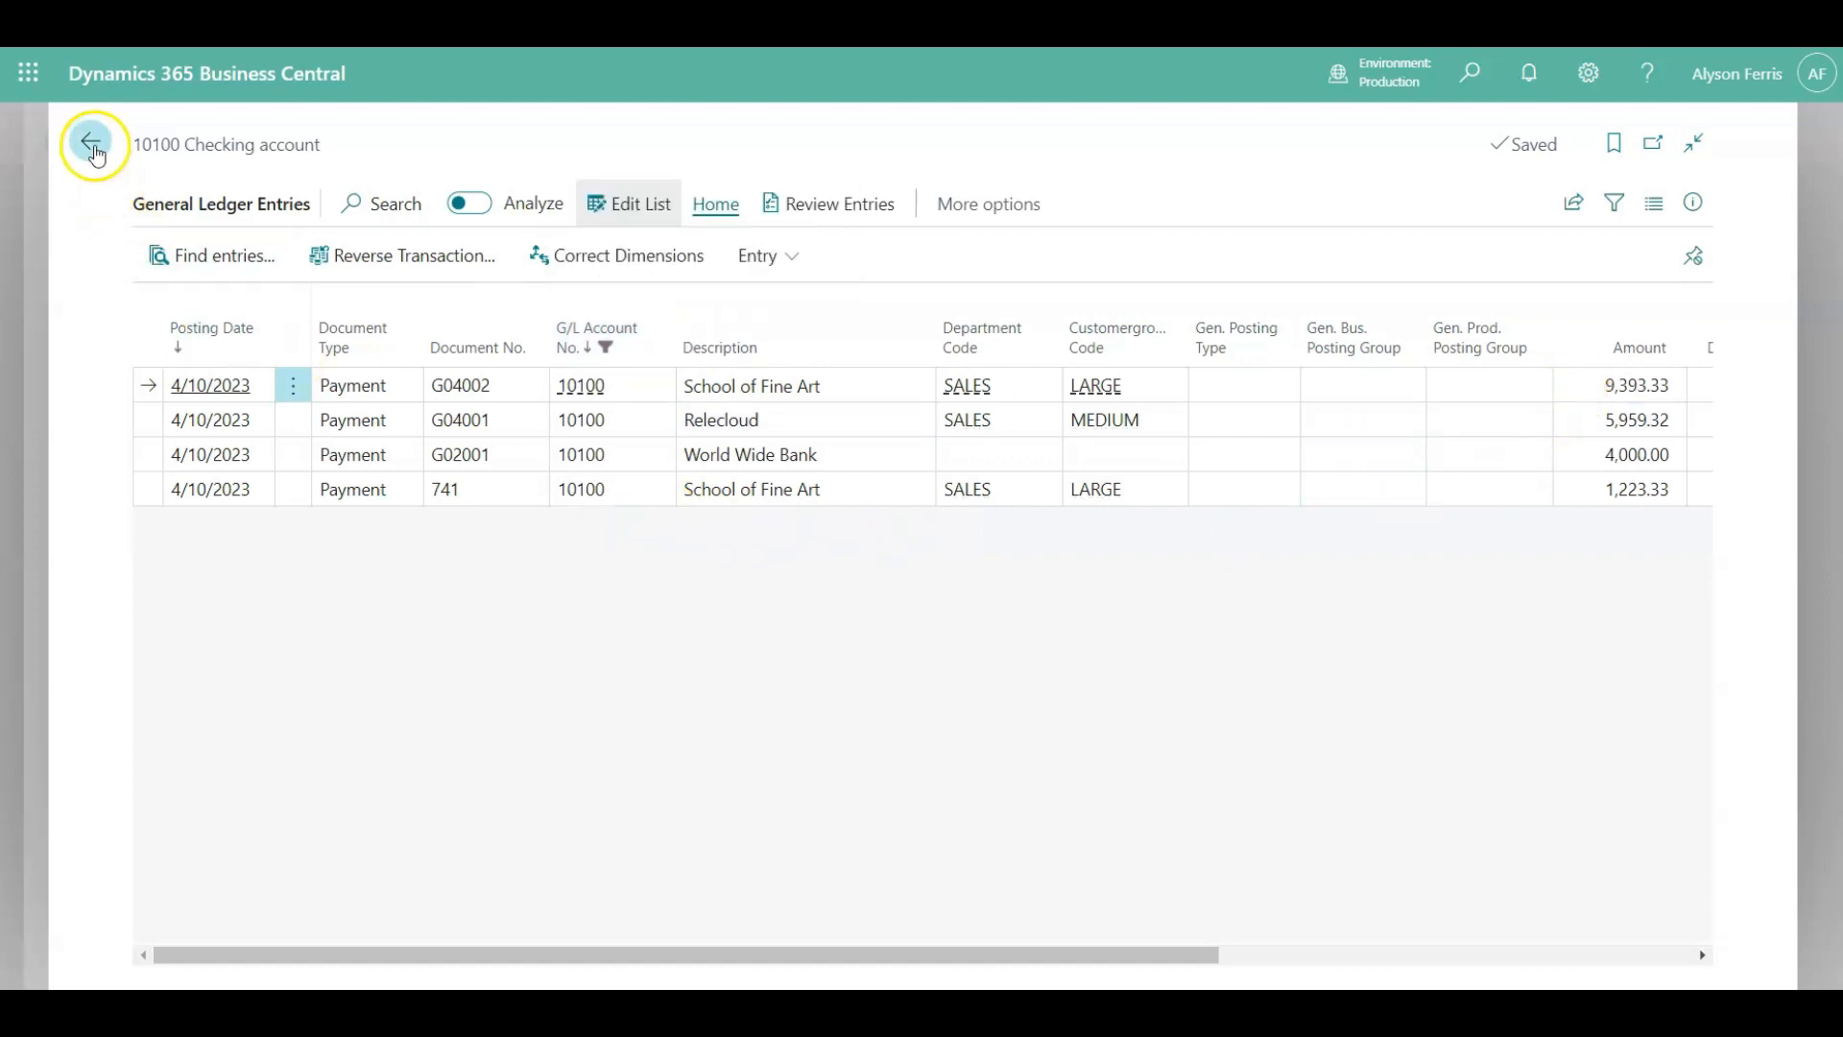
left_click(92, 144)
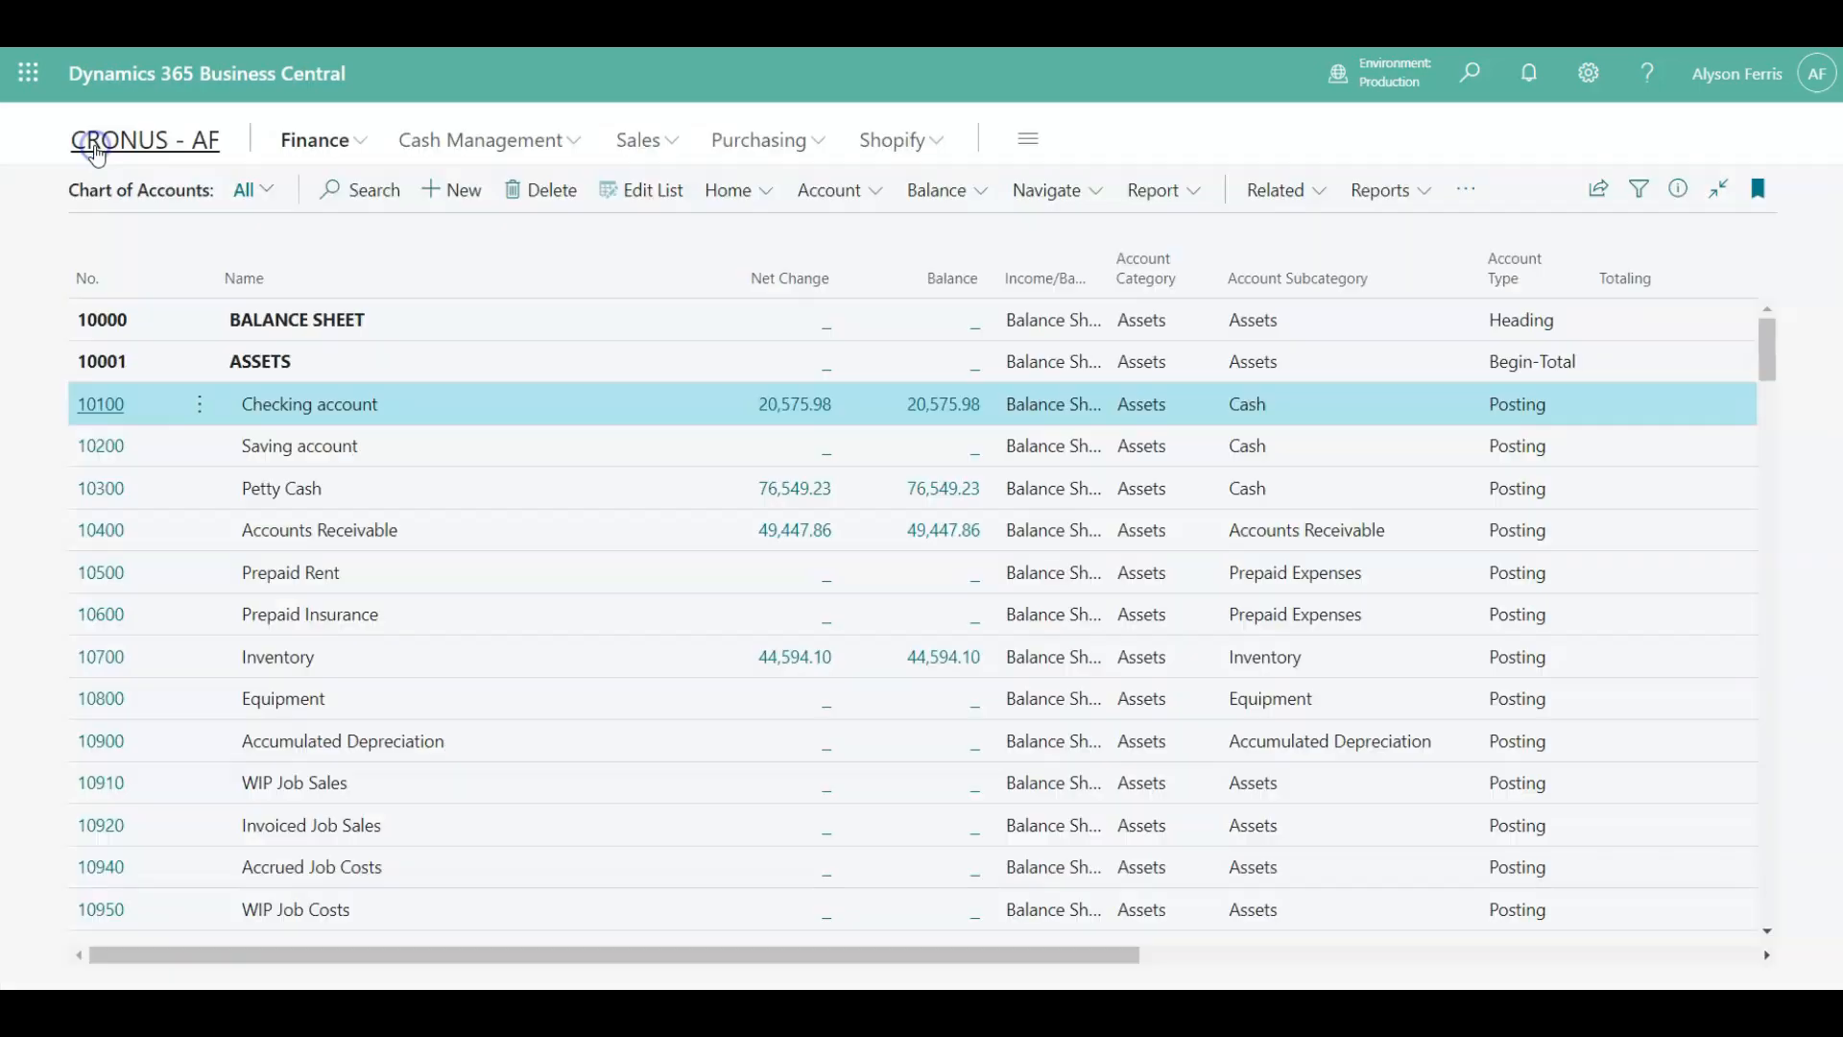
Examine the amounts in the CHECKING bank account's ledger entries with the related details hidden, and return to the bank account list.
left_click(199, 145)
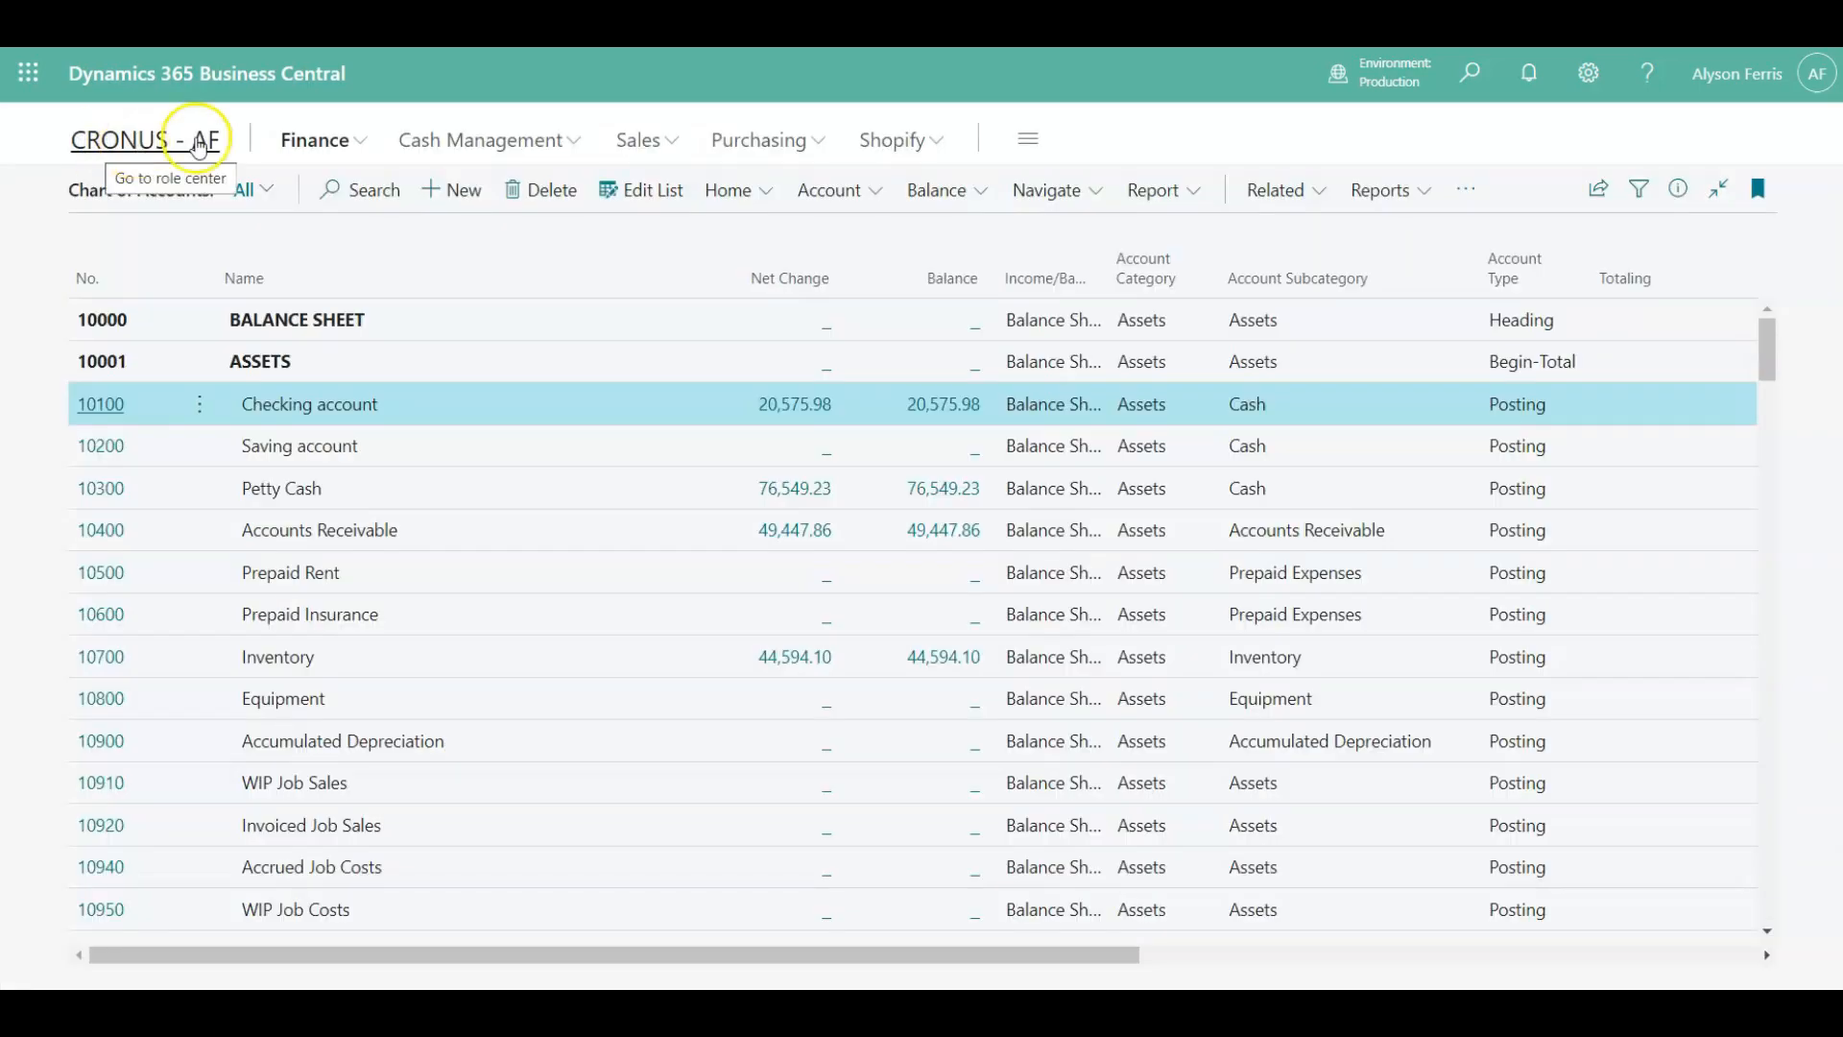
left_click(576, 144)
left_click(646, 192)
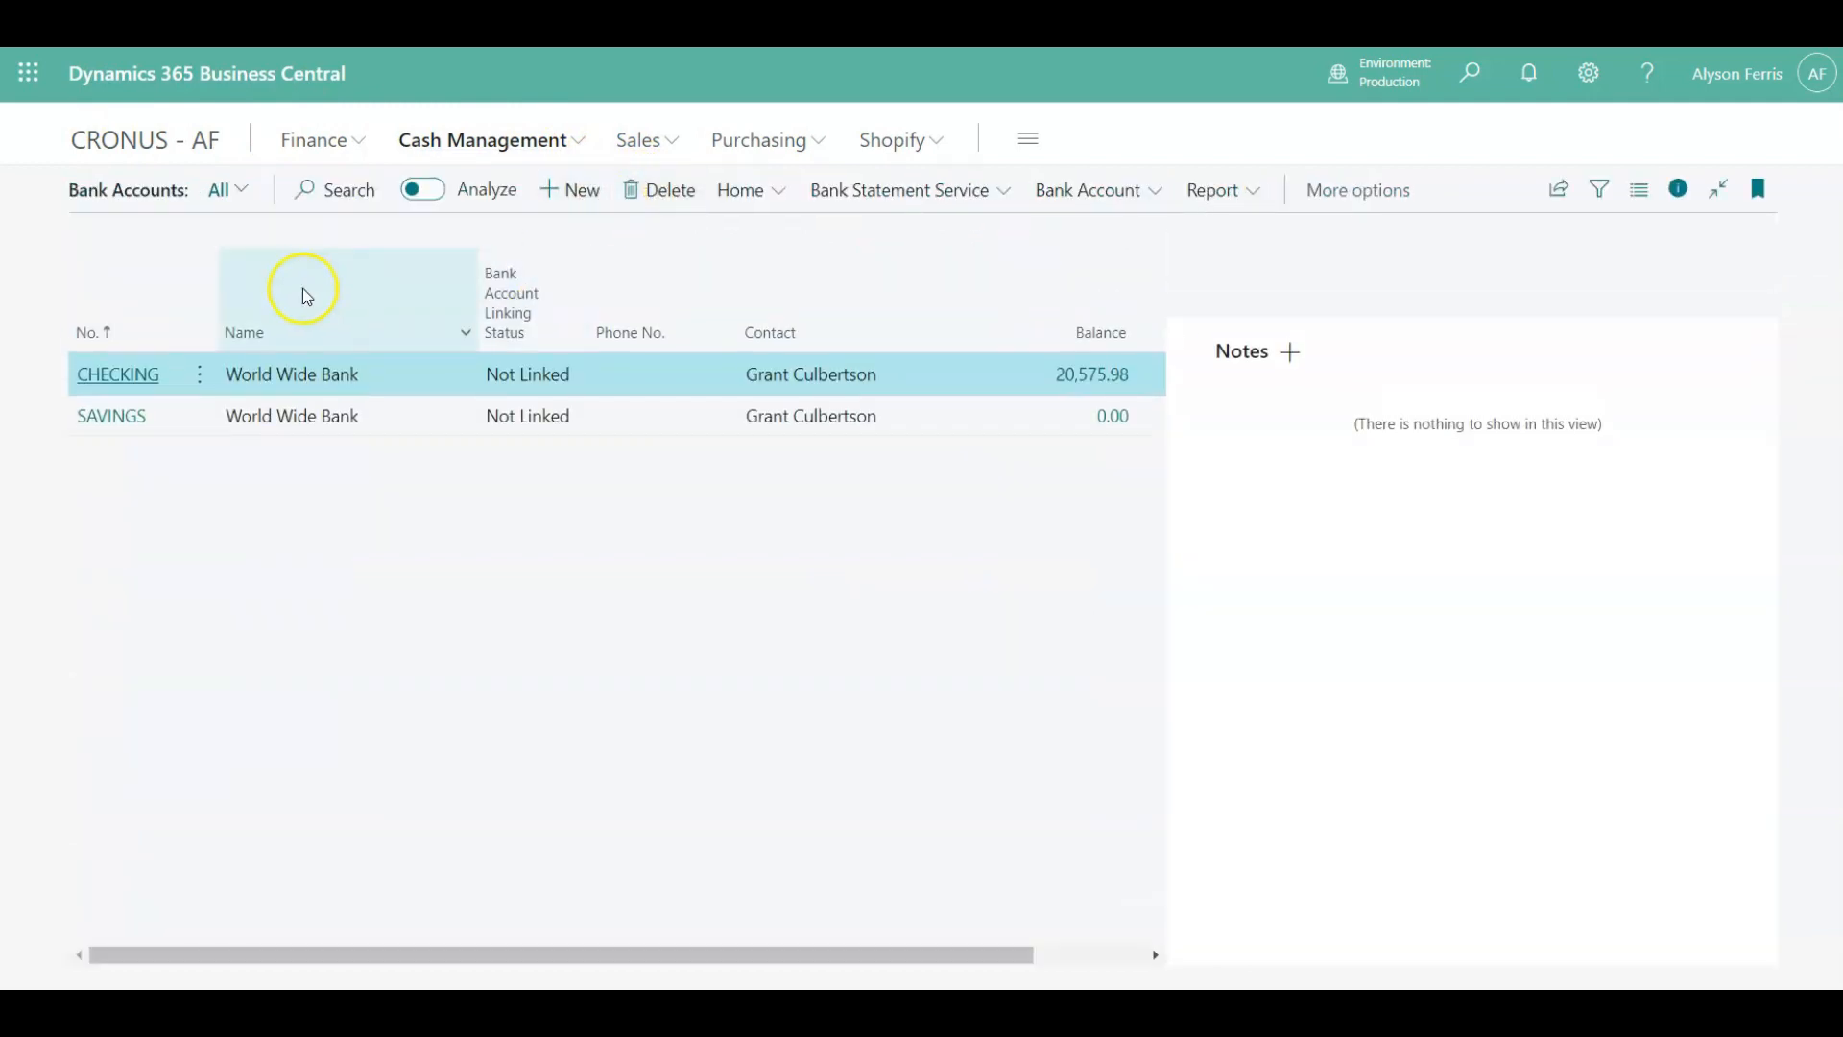
left_click(132, 374)
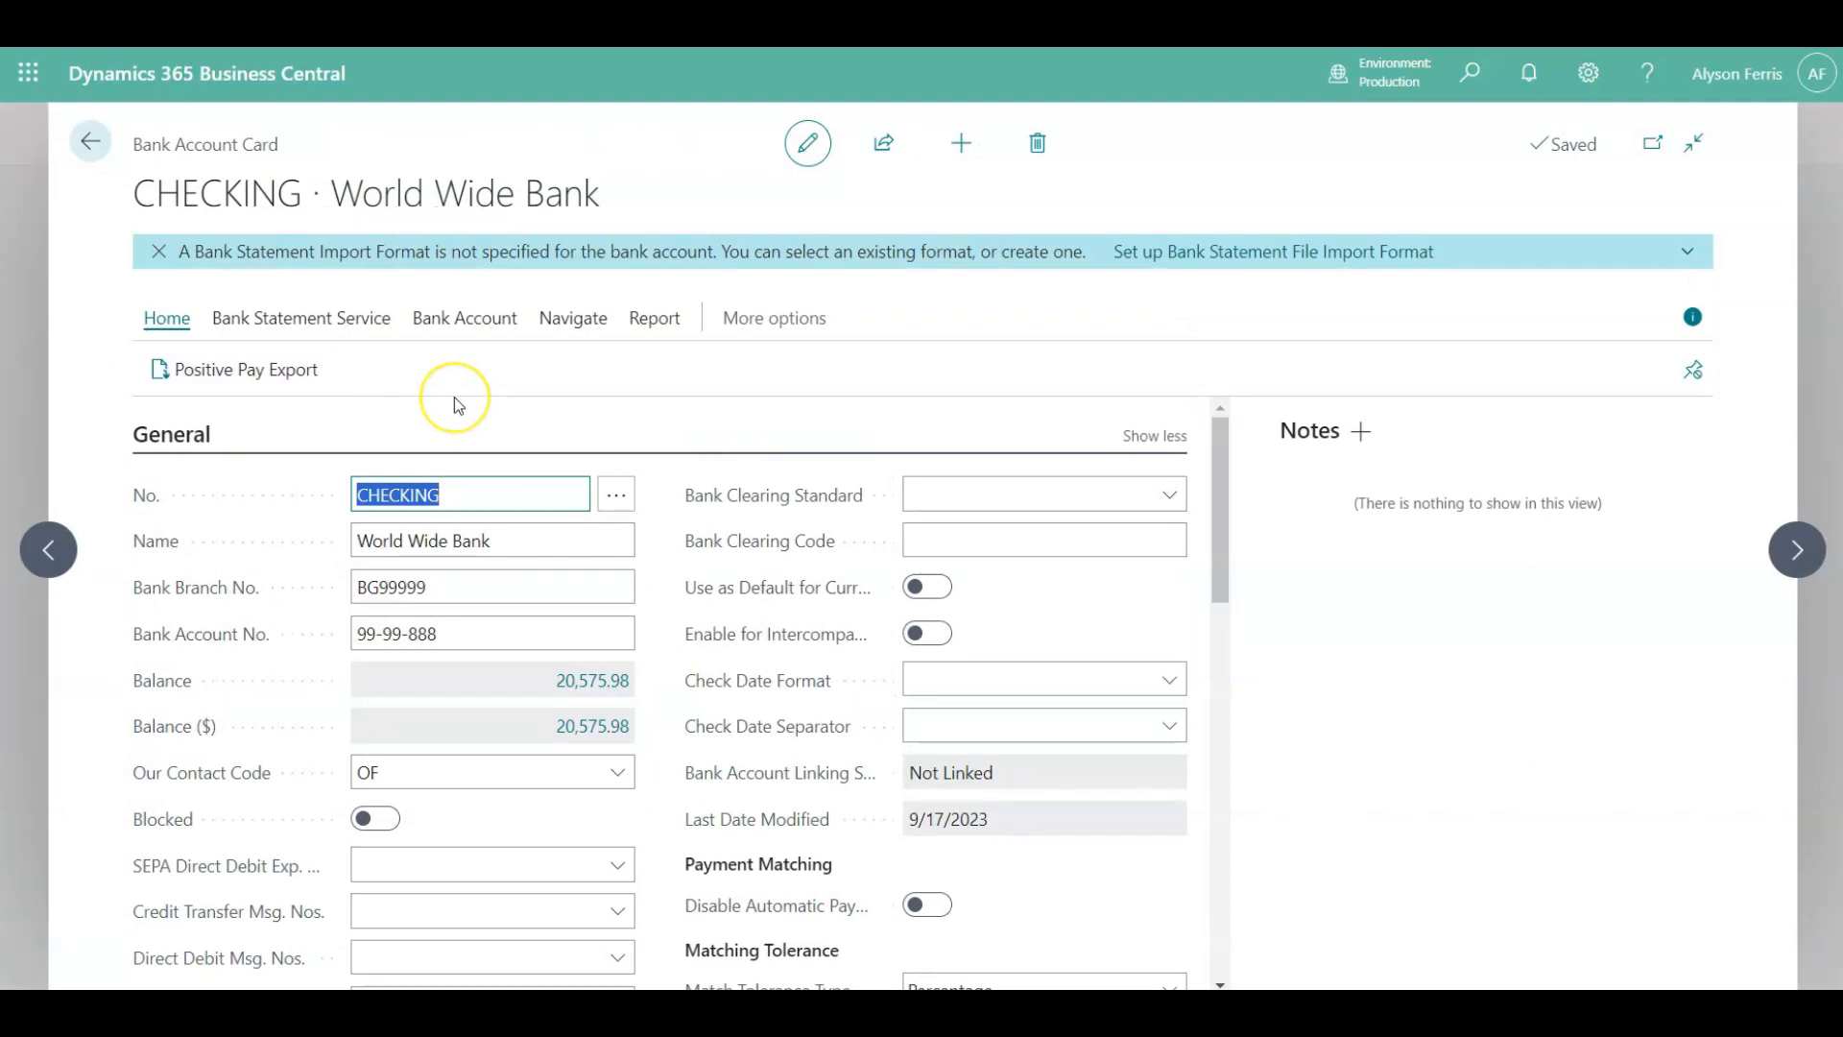
left_click(496, 321)
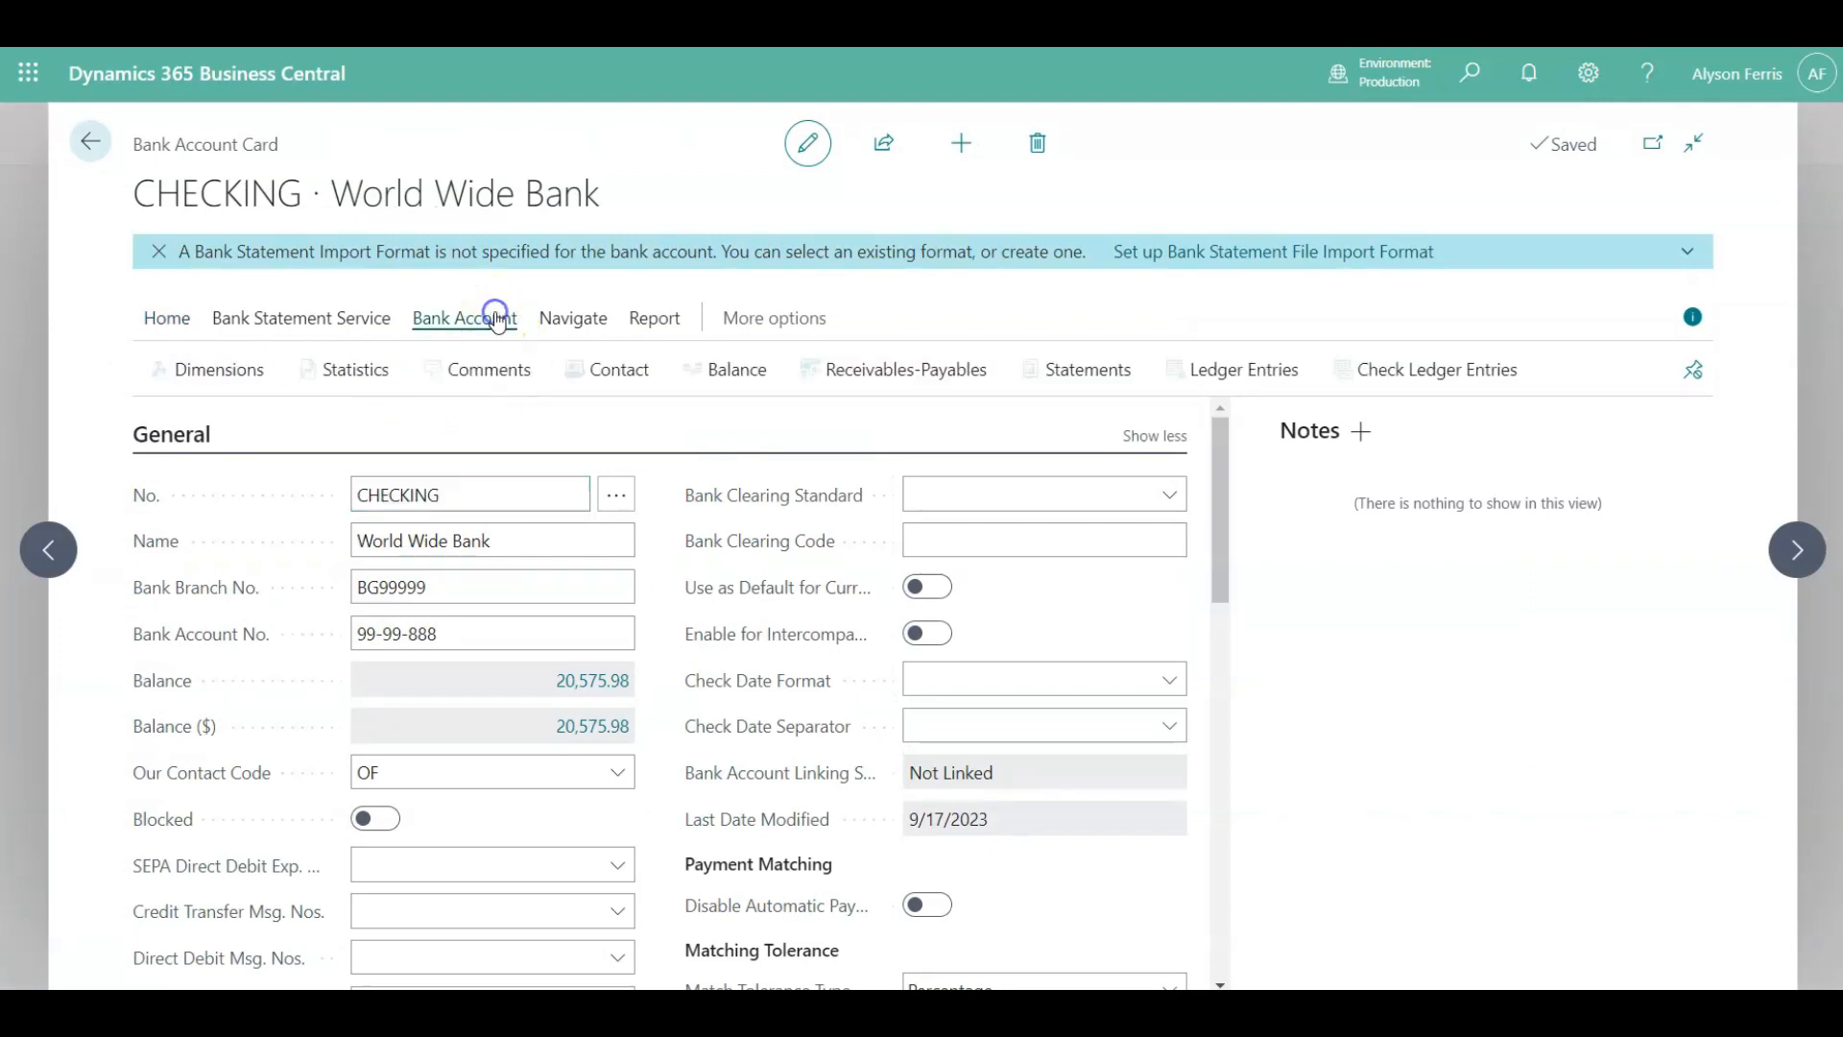
left_click(1261, 389)
left_click(1216, 340)
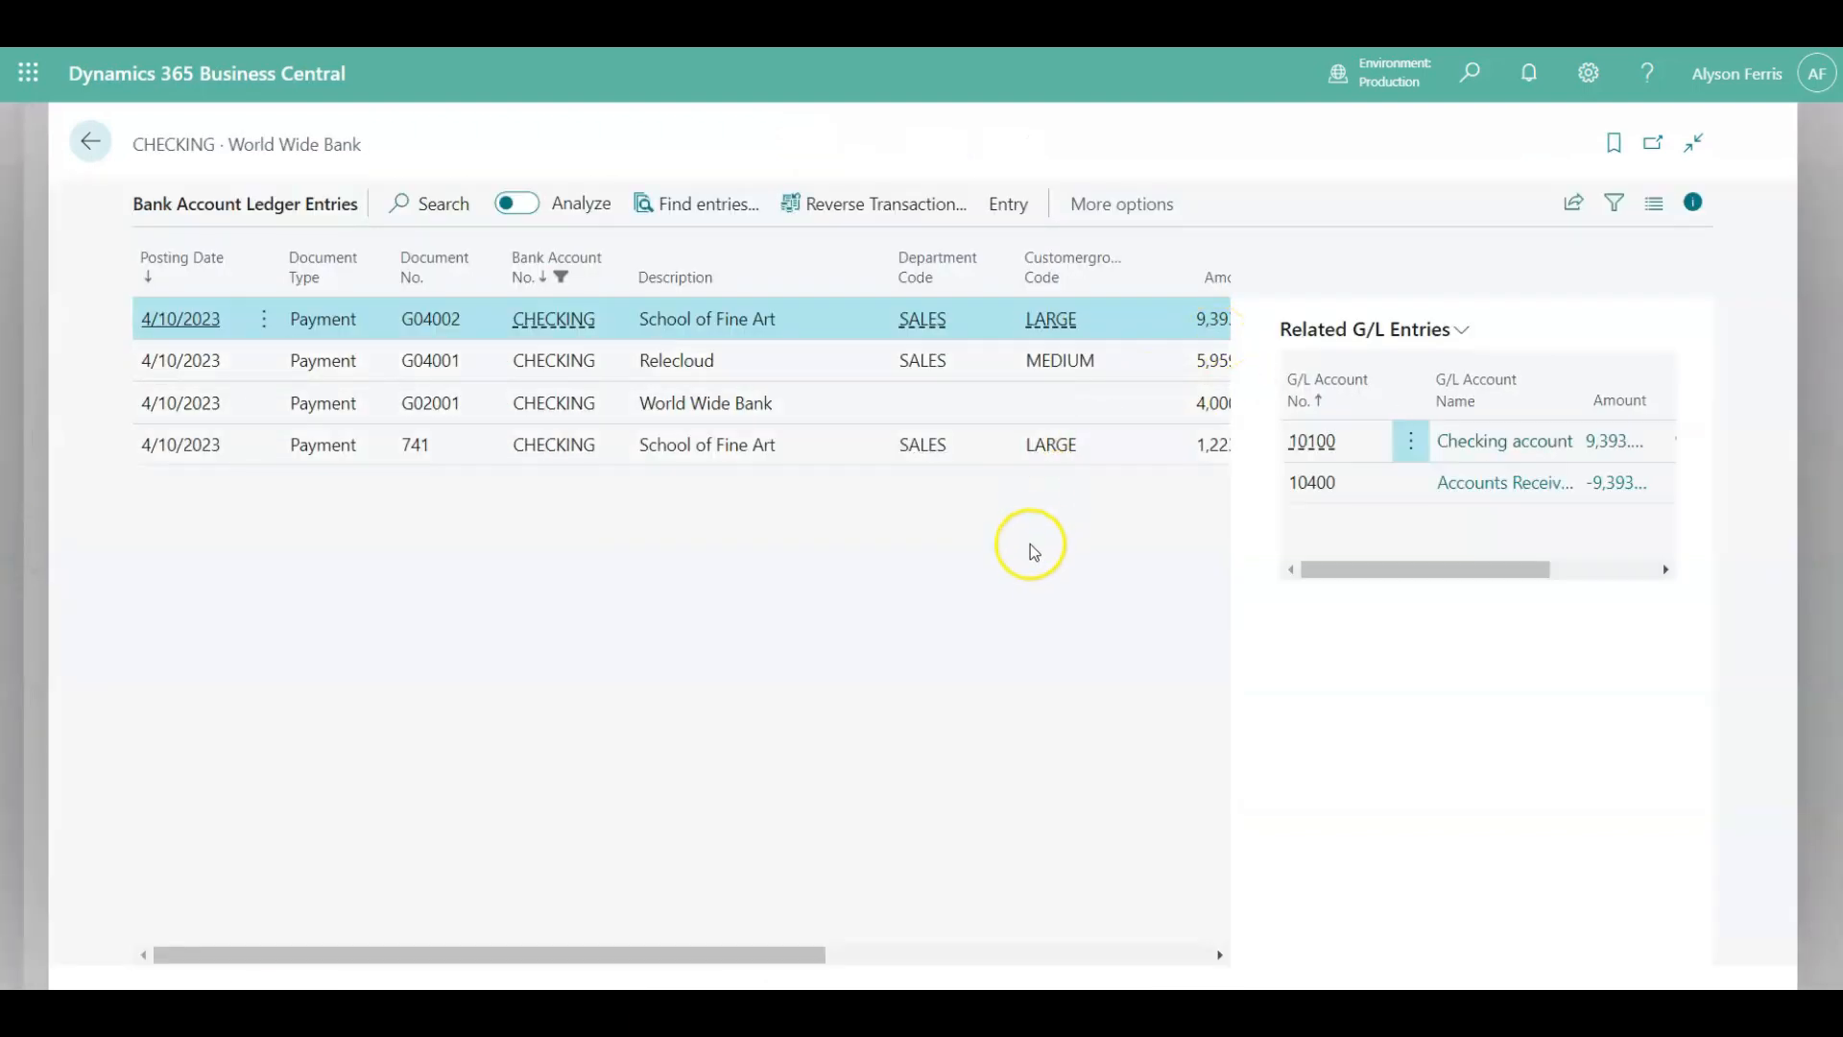
left_click(1695, 205)
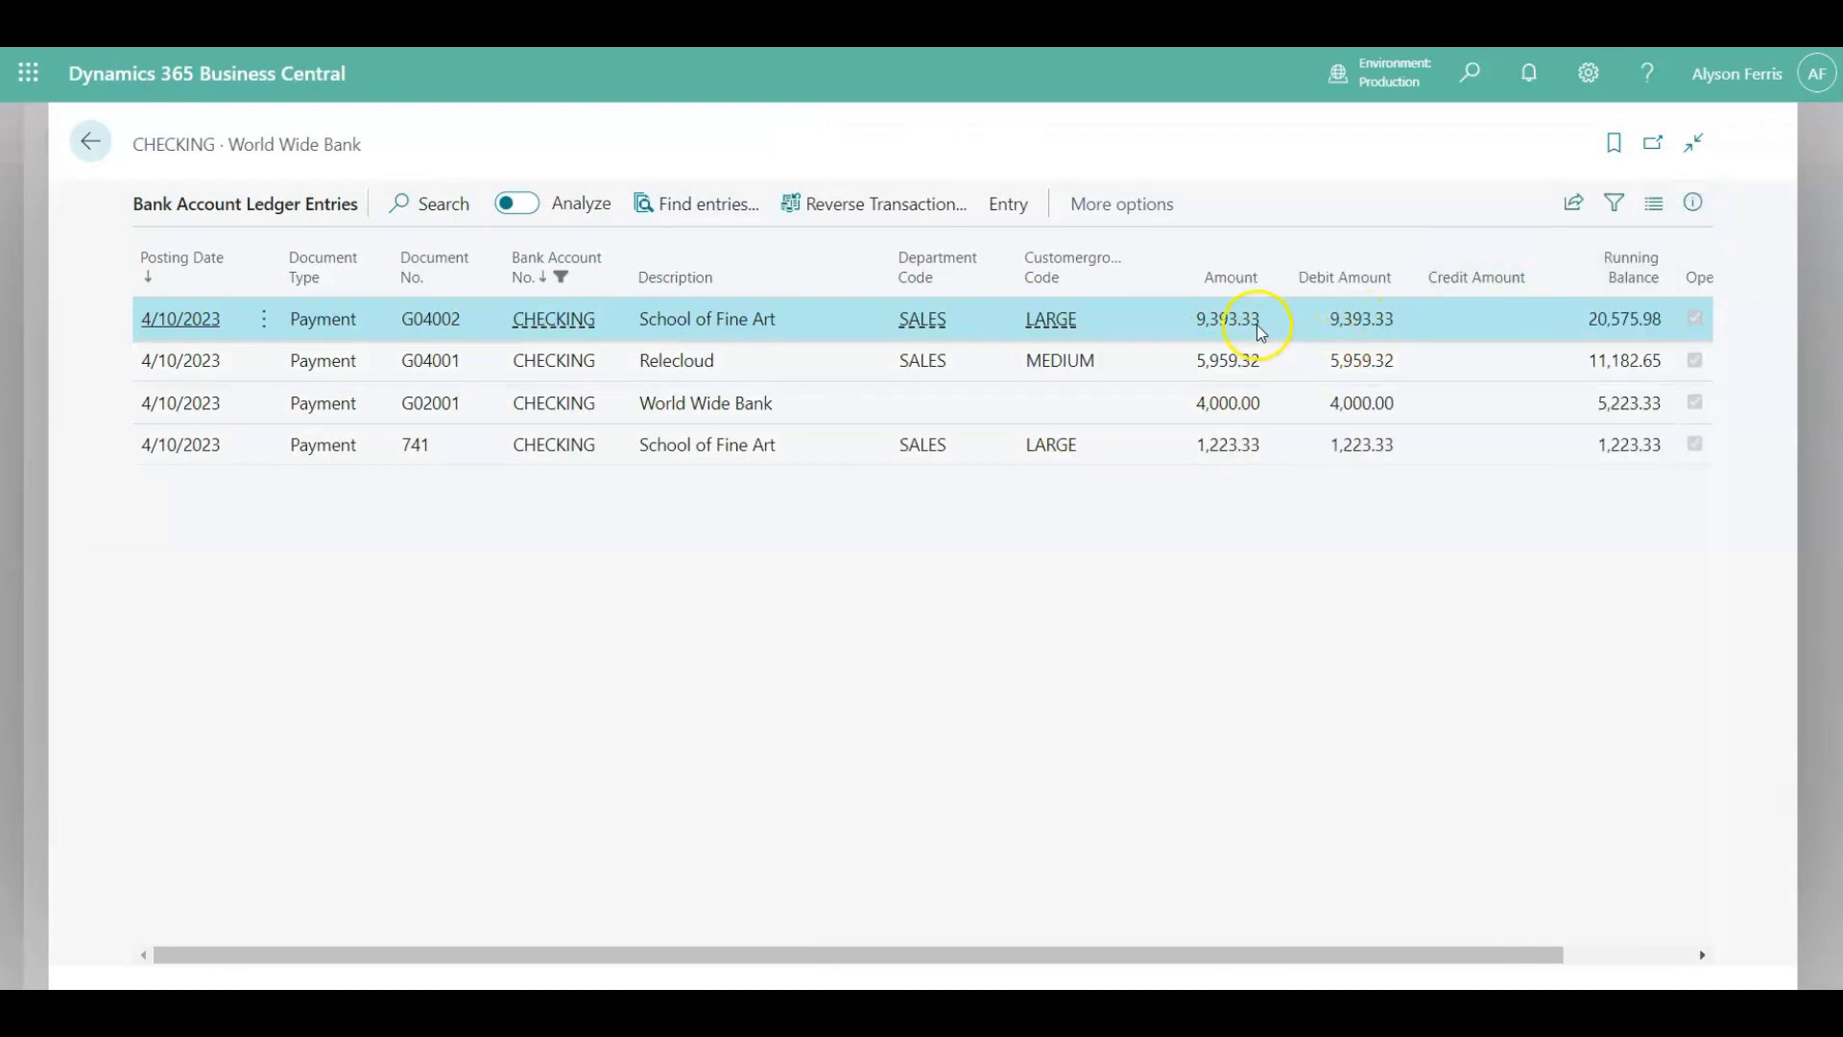
left_click(91, 146)
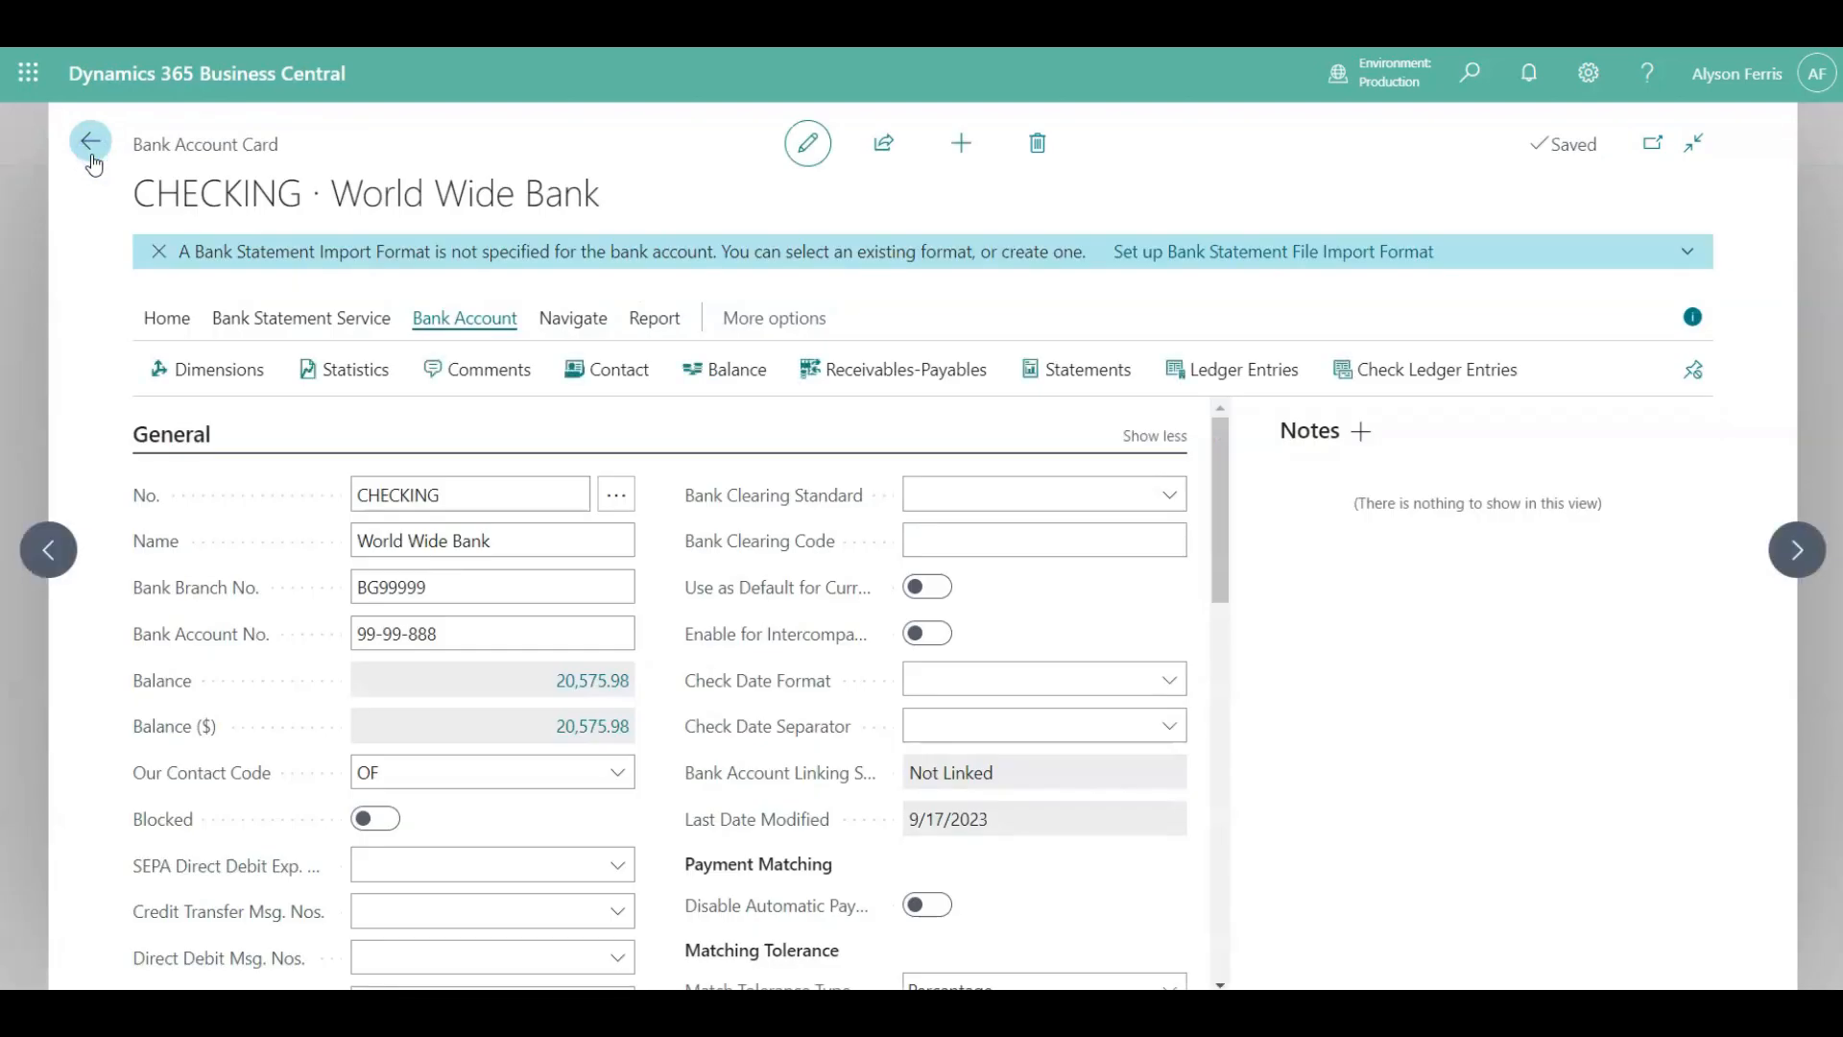
left_click(91, 146)
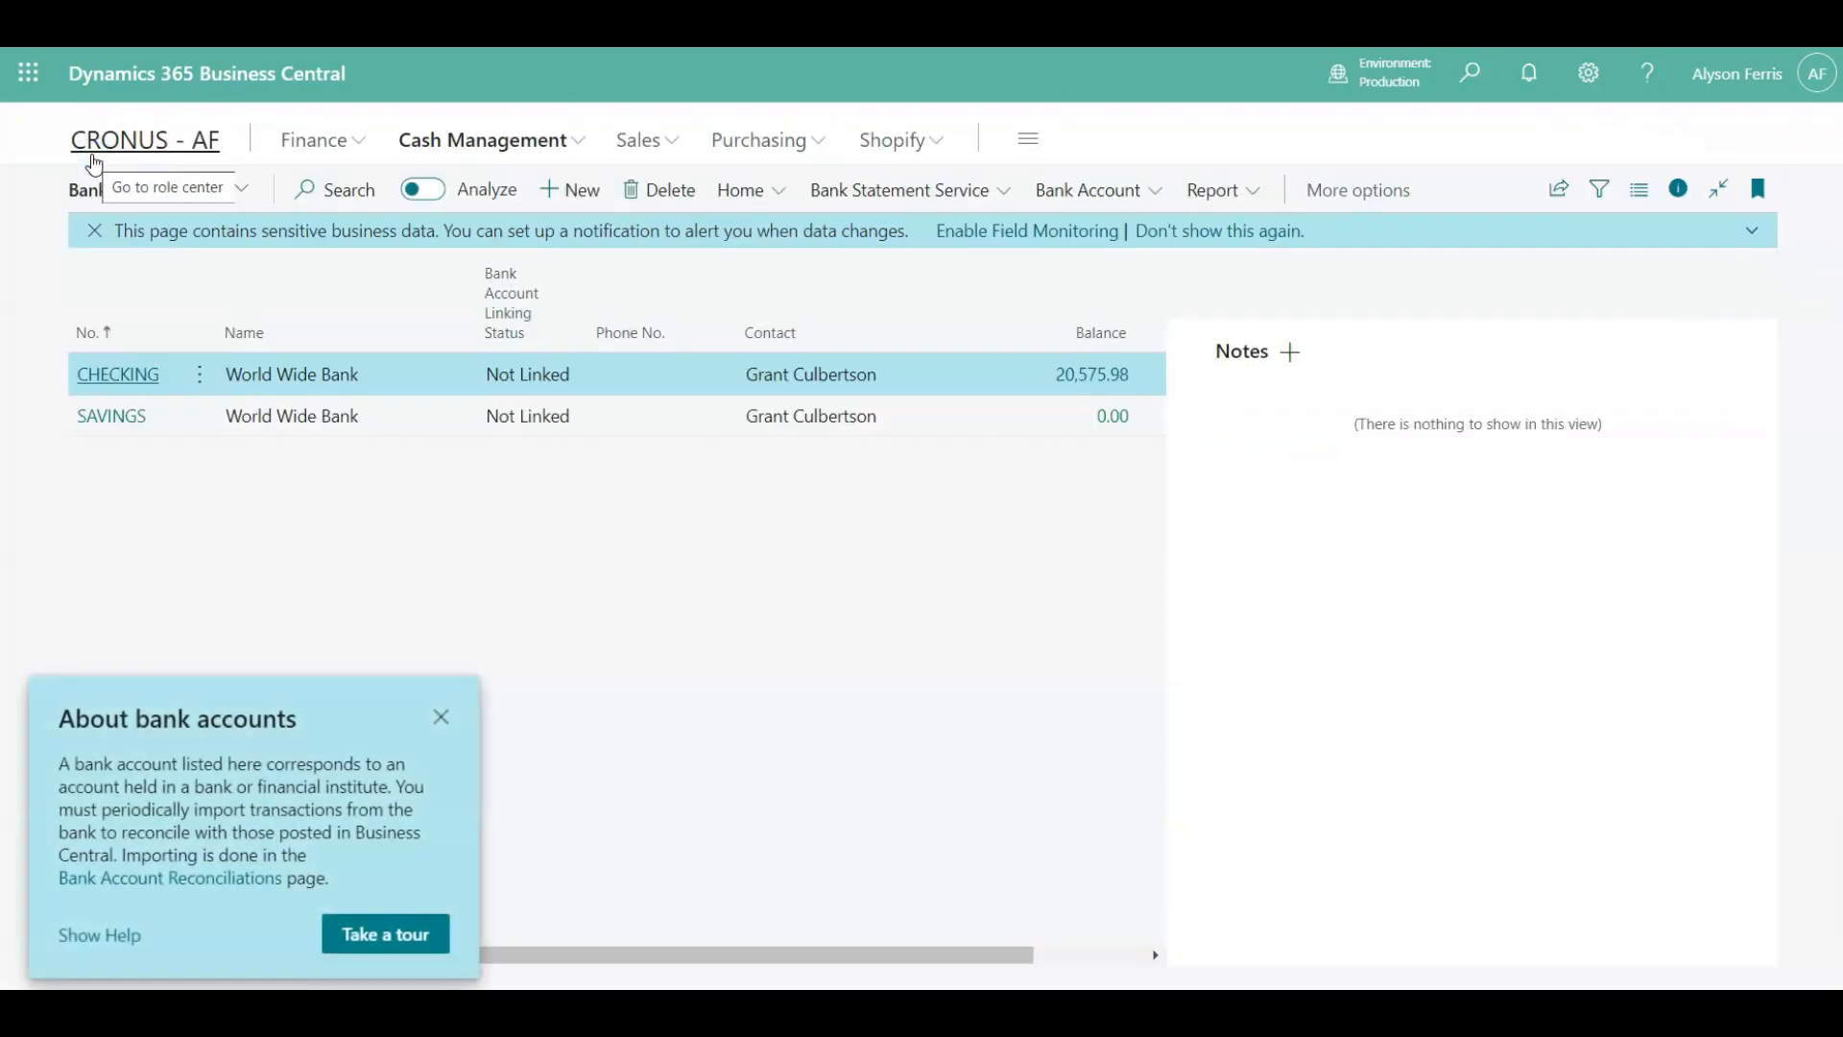
Return to the role center, search for "g/l reg" and open the G/L Registers archive page.
left_click(148, 144)
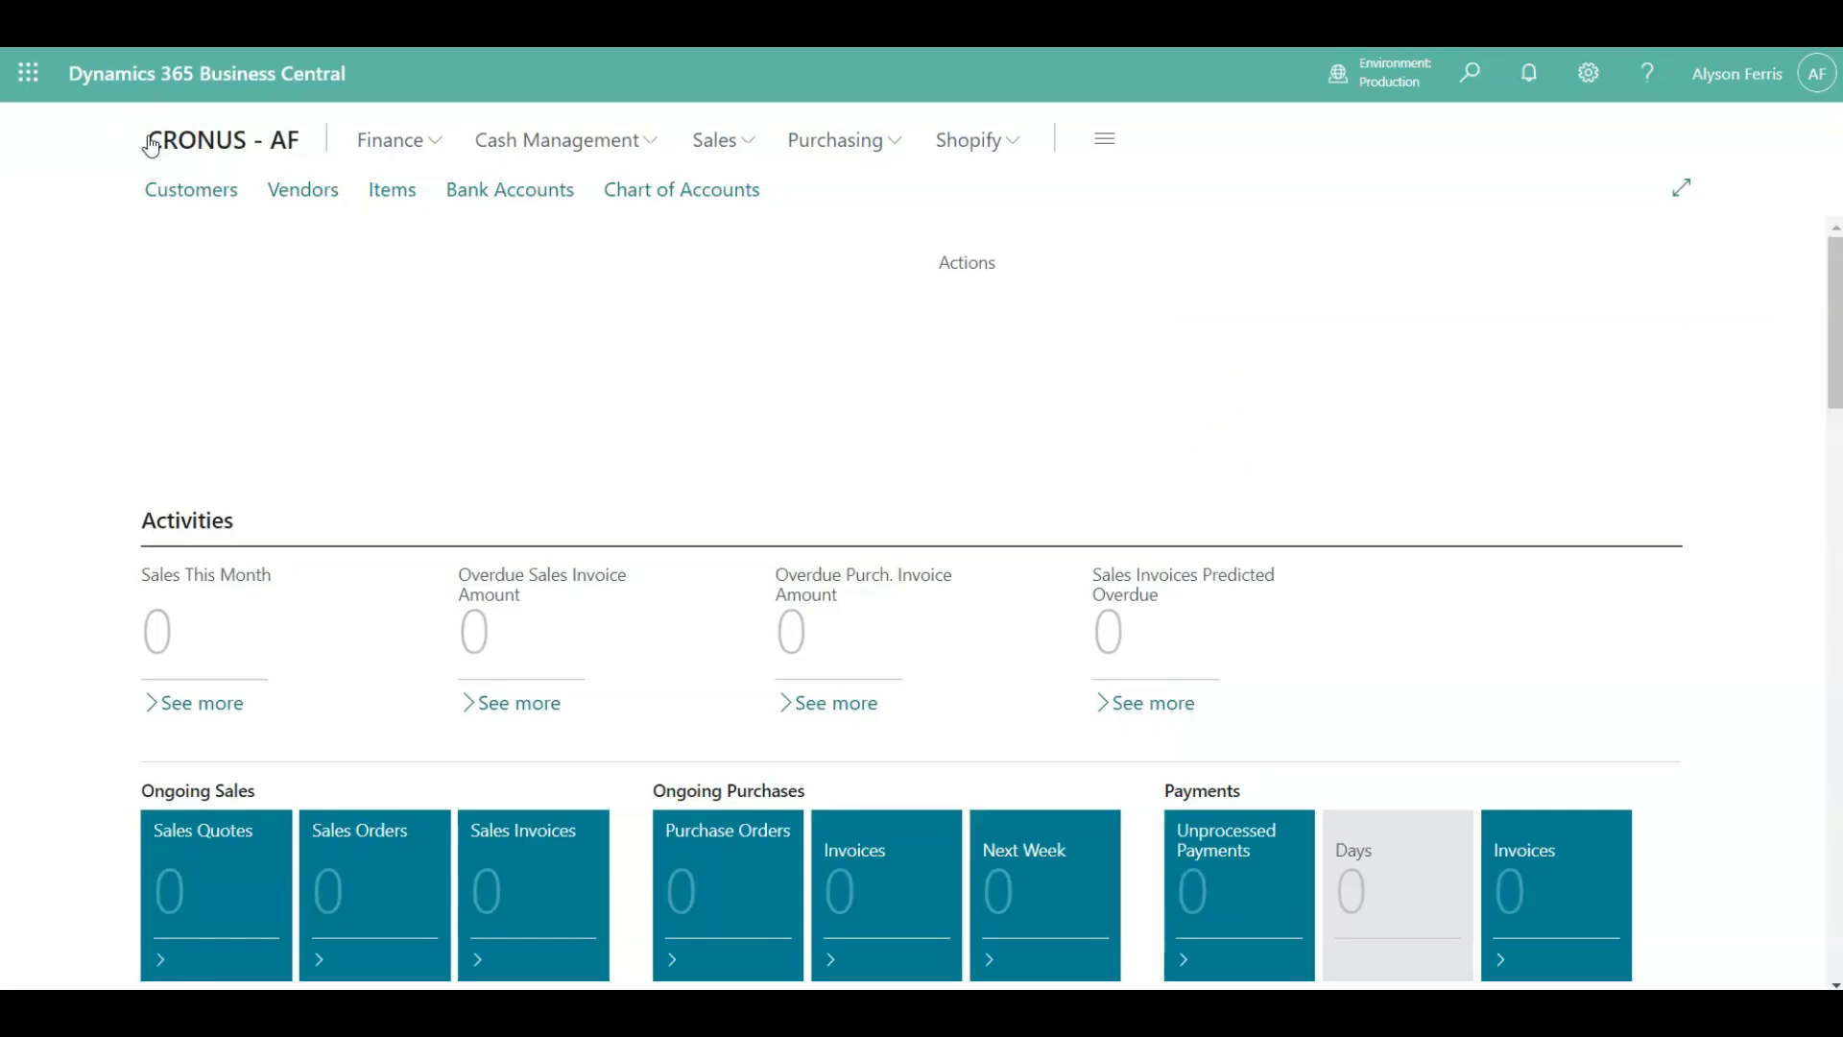
left_click(1470, 77)
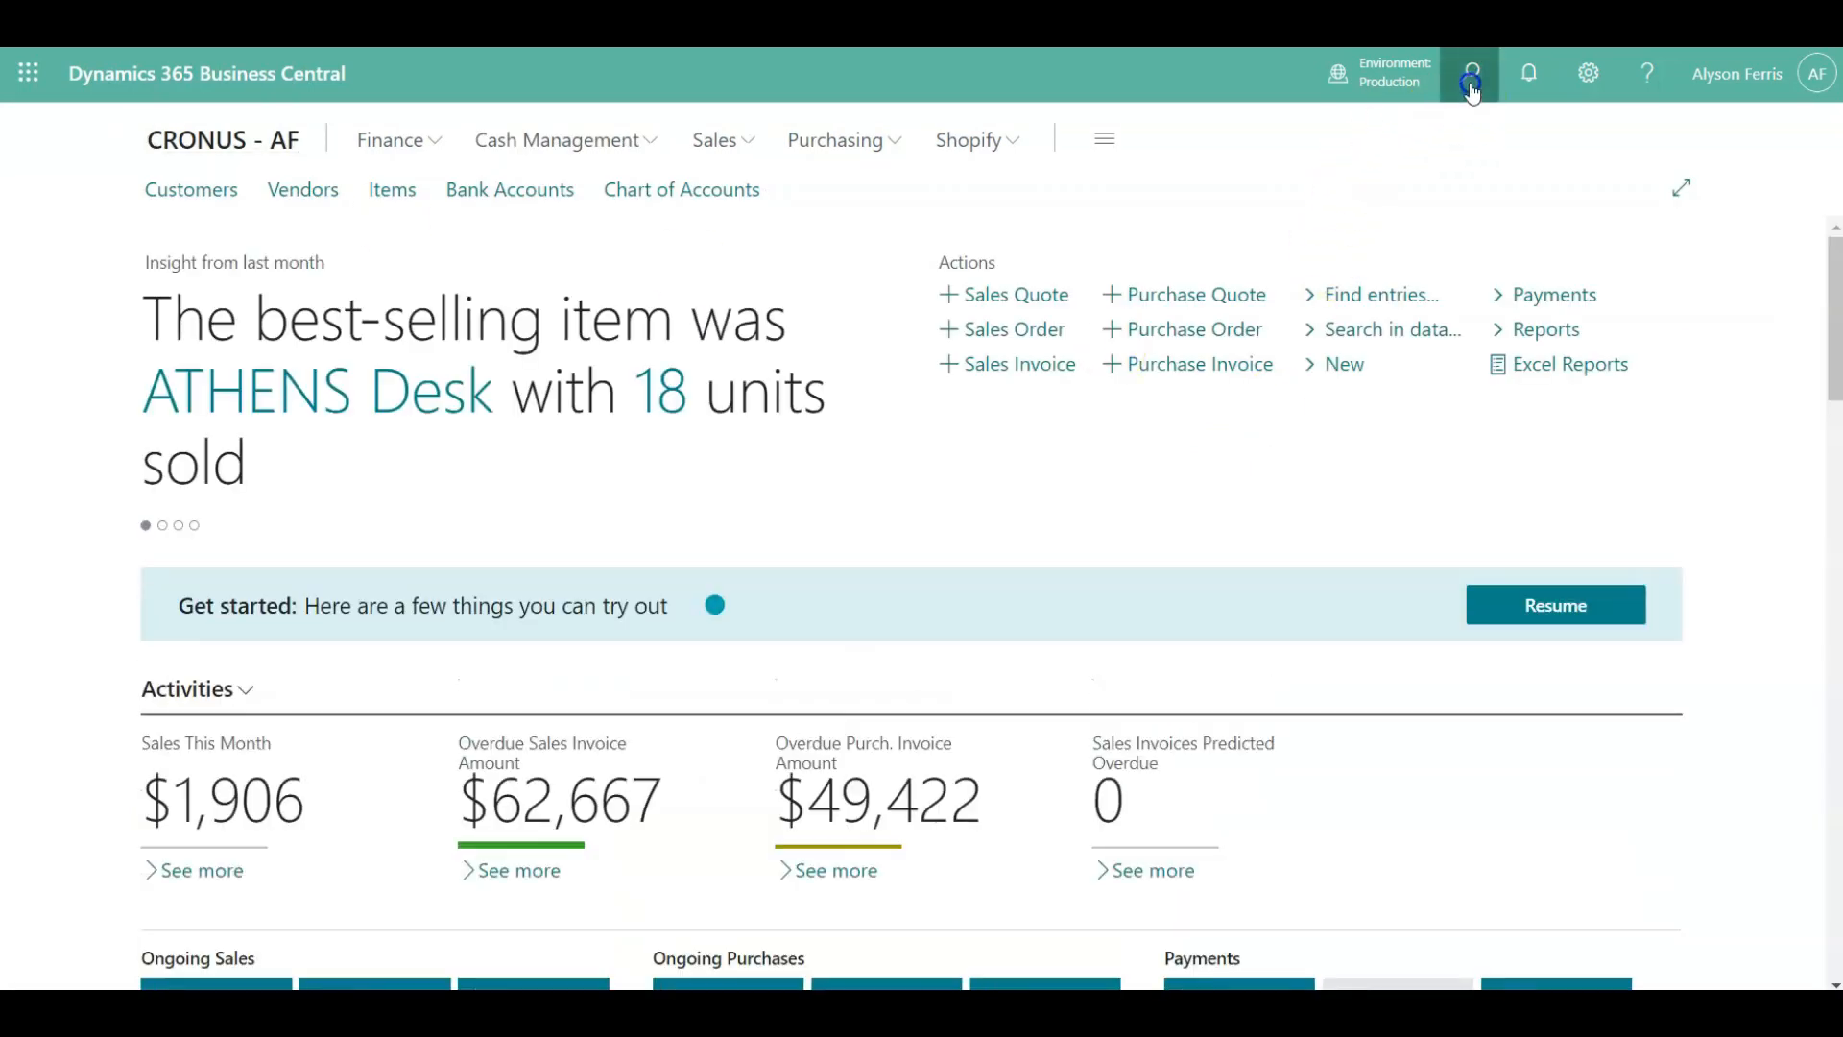
type("g")
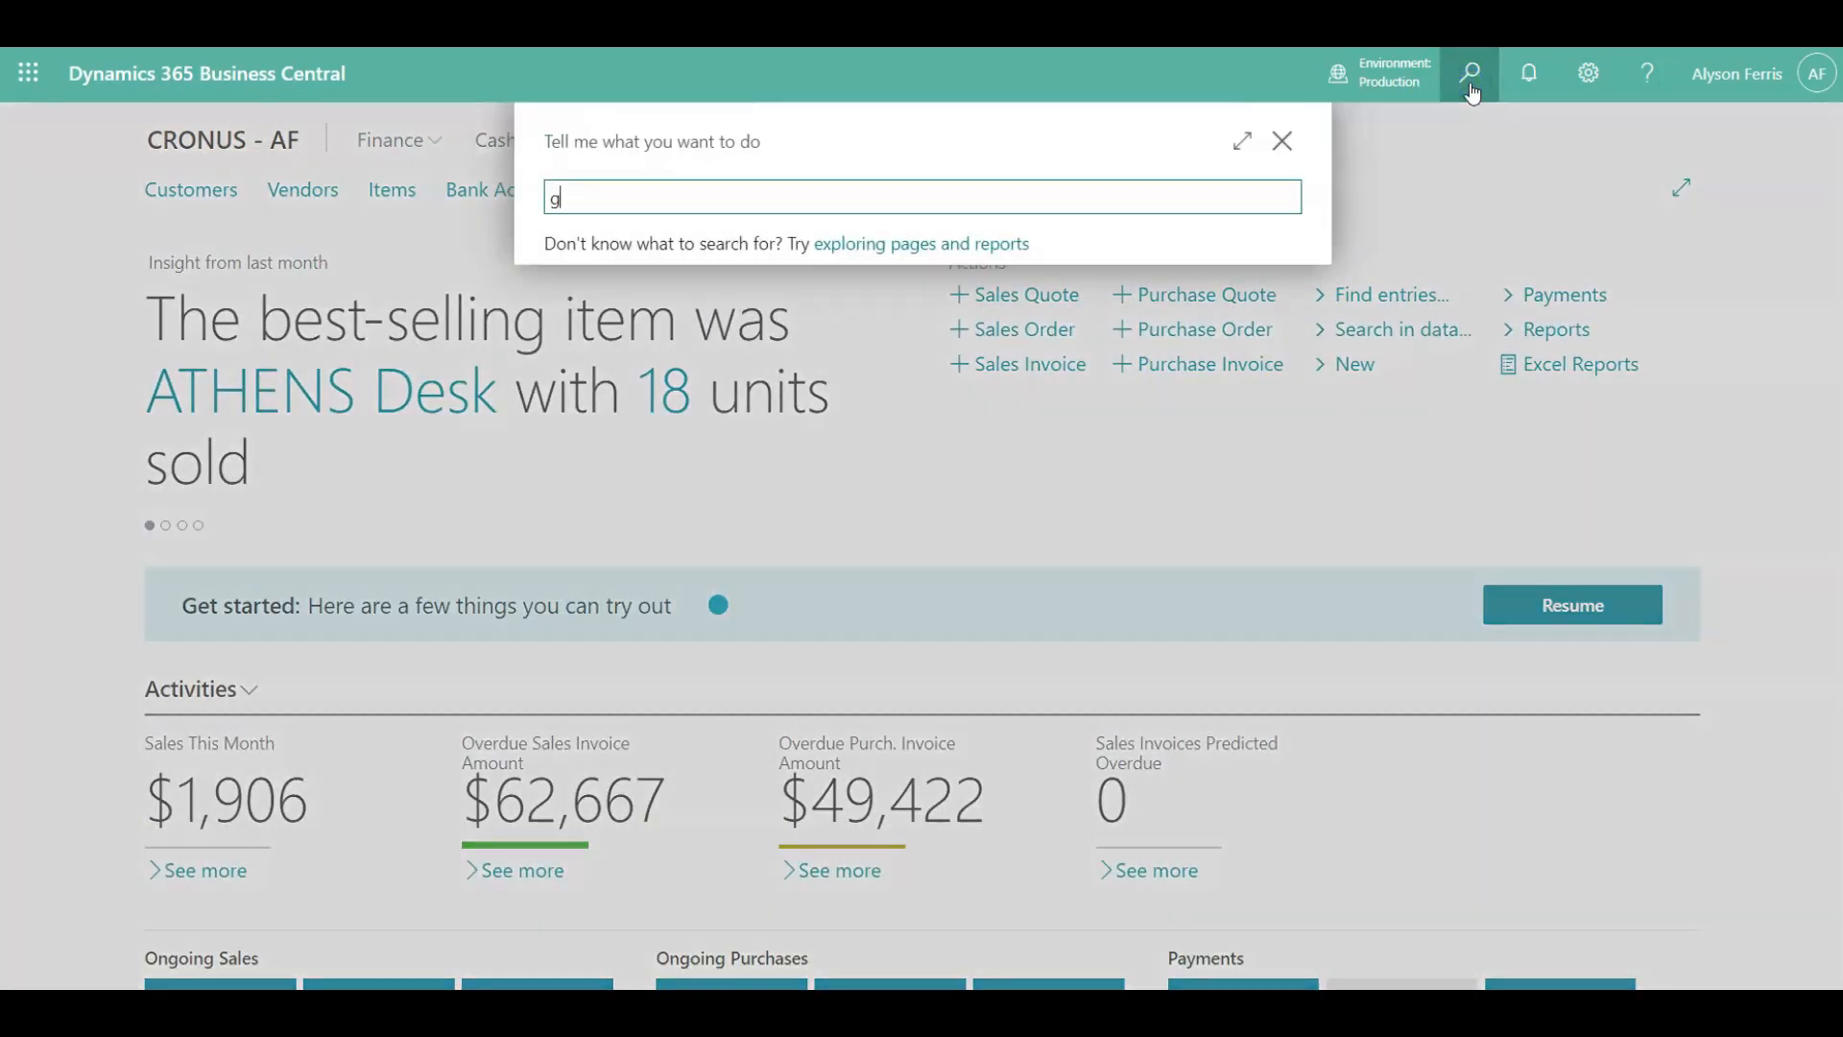
type("/l reg")
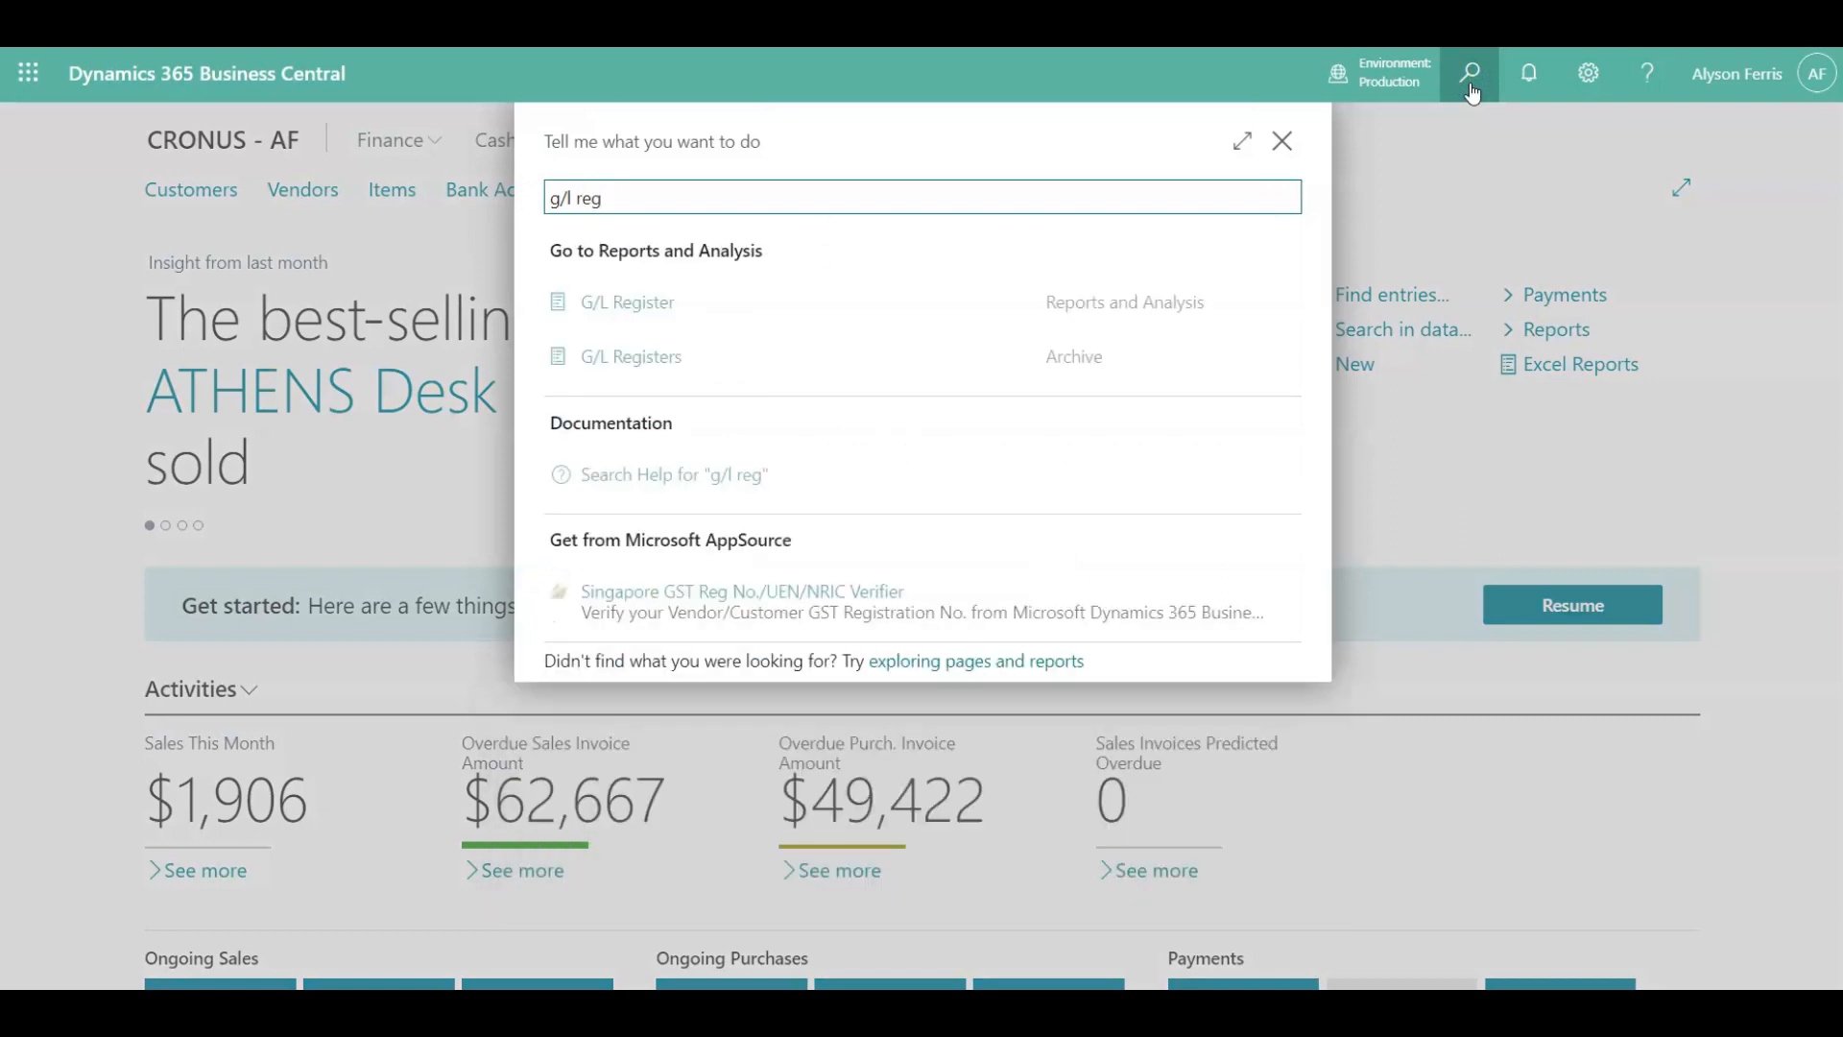
left_click(622, 345)
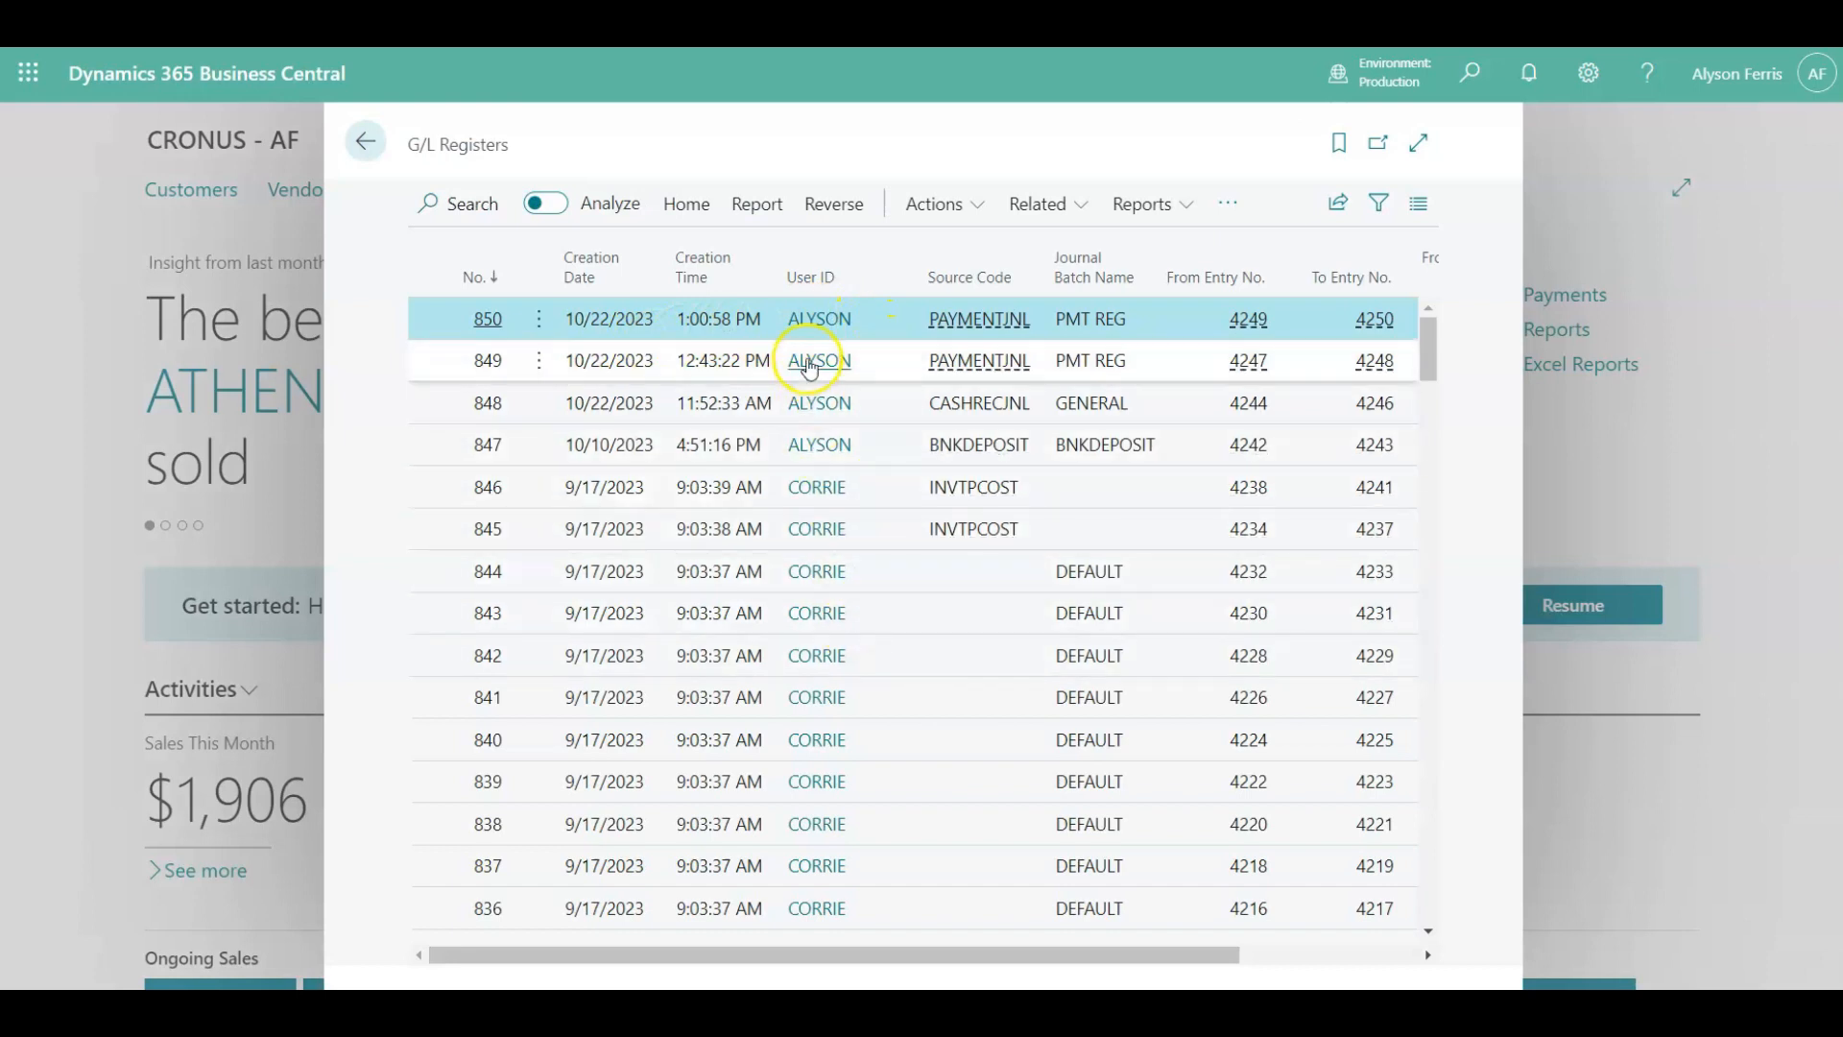
Examine the general ledger entries belonging to G/L register 850 and return to the register list.
left_click(691, 206)
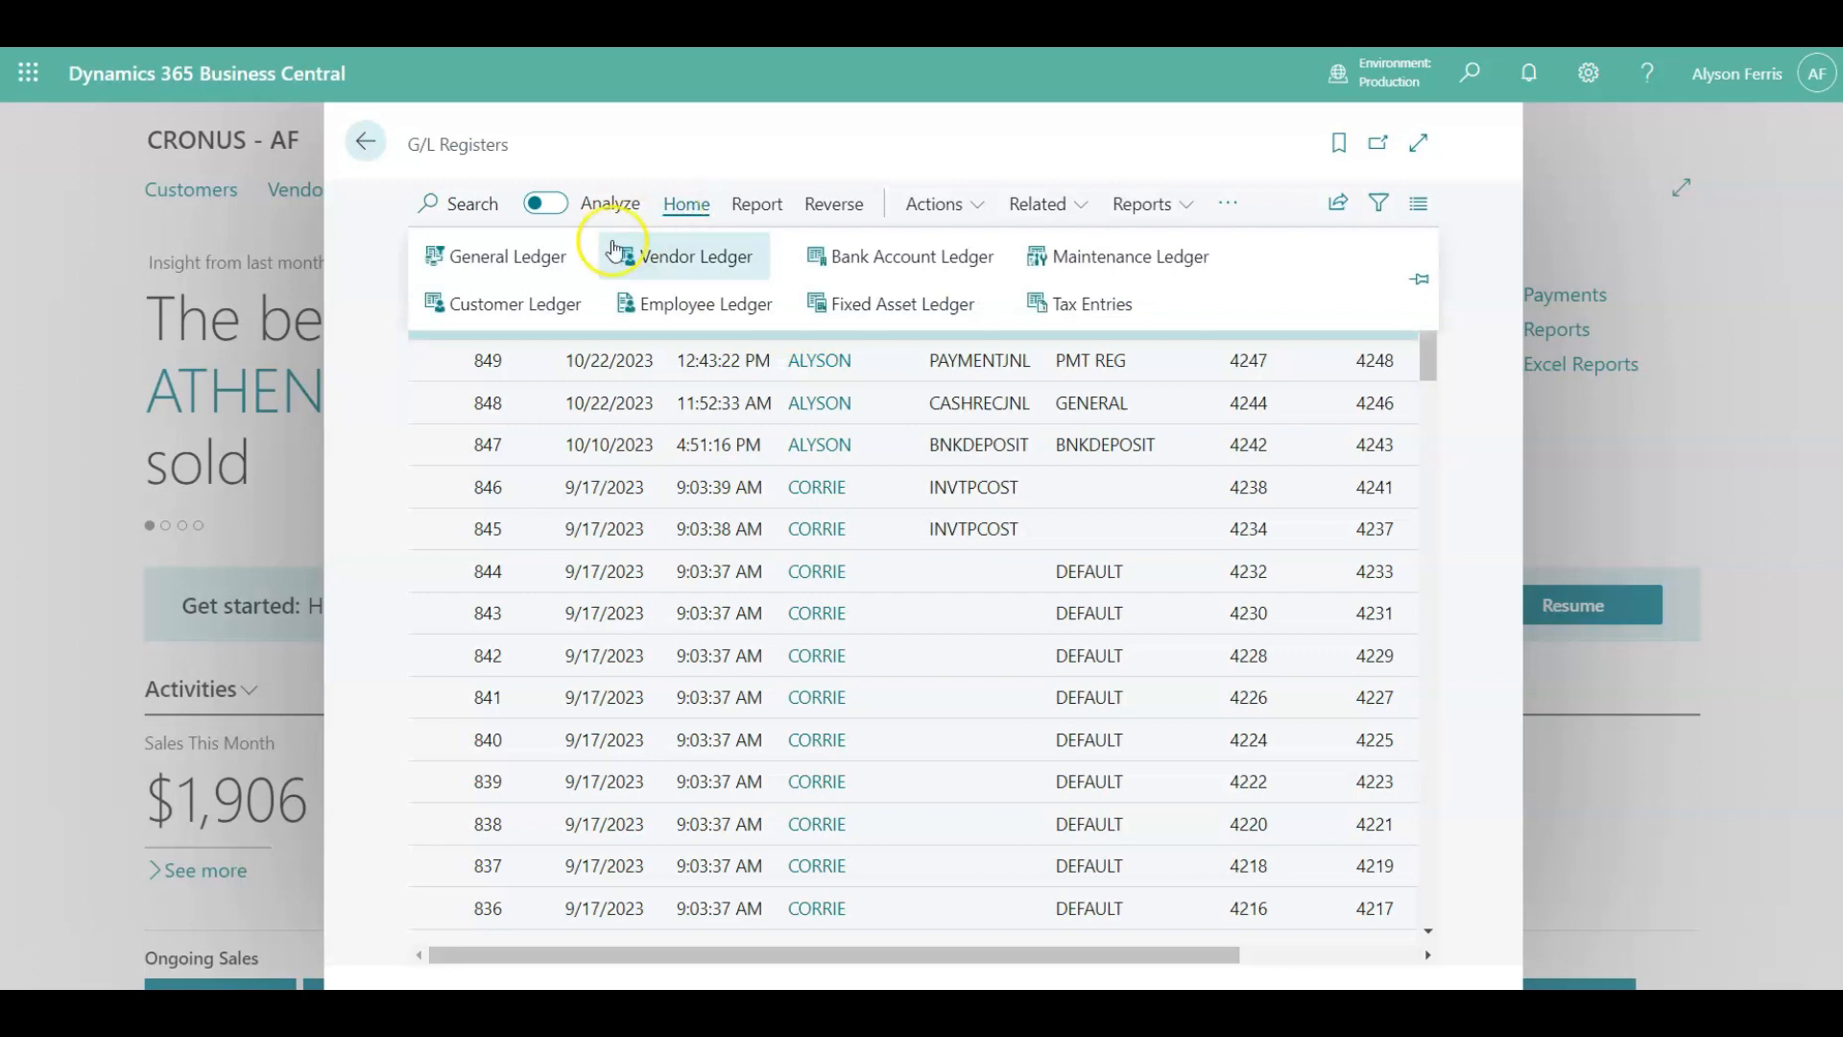
left_click(513, 252)
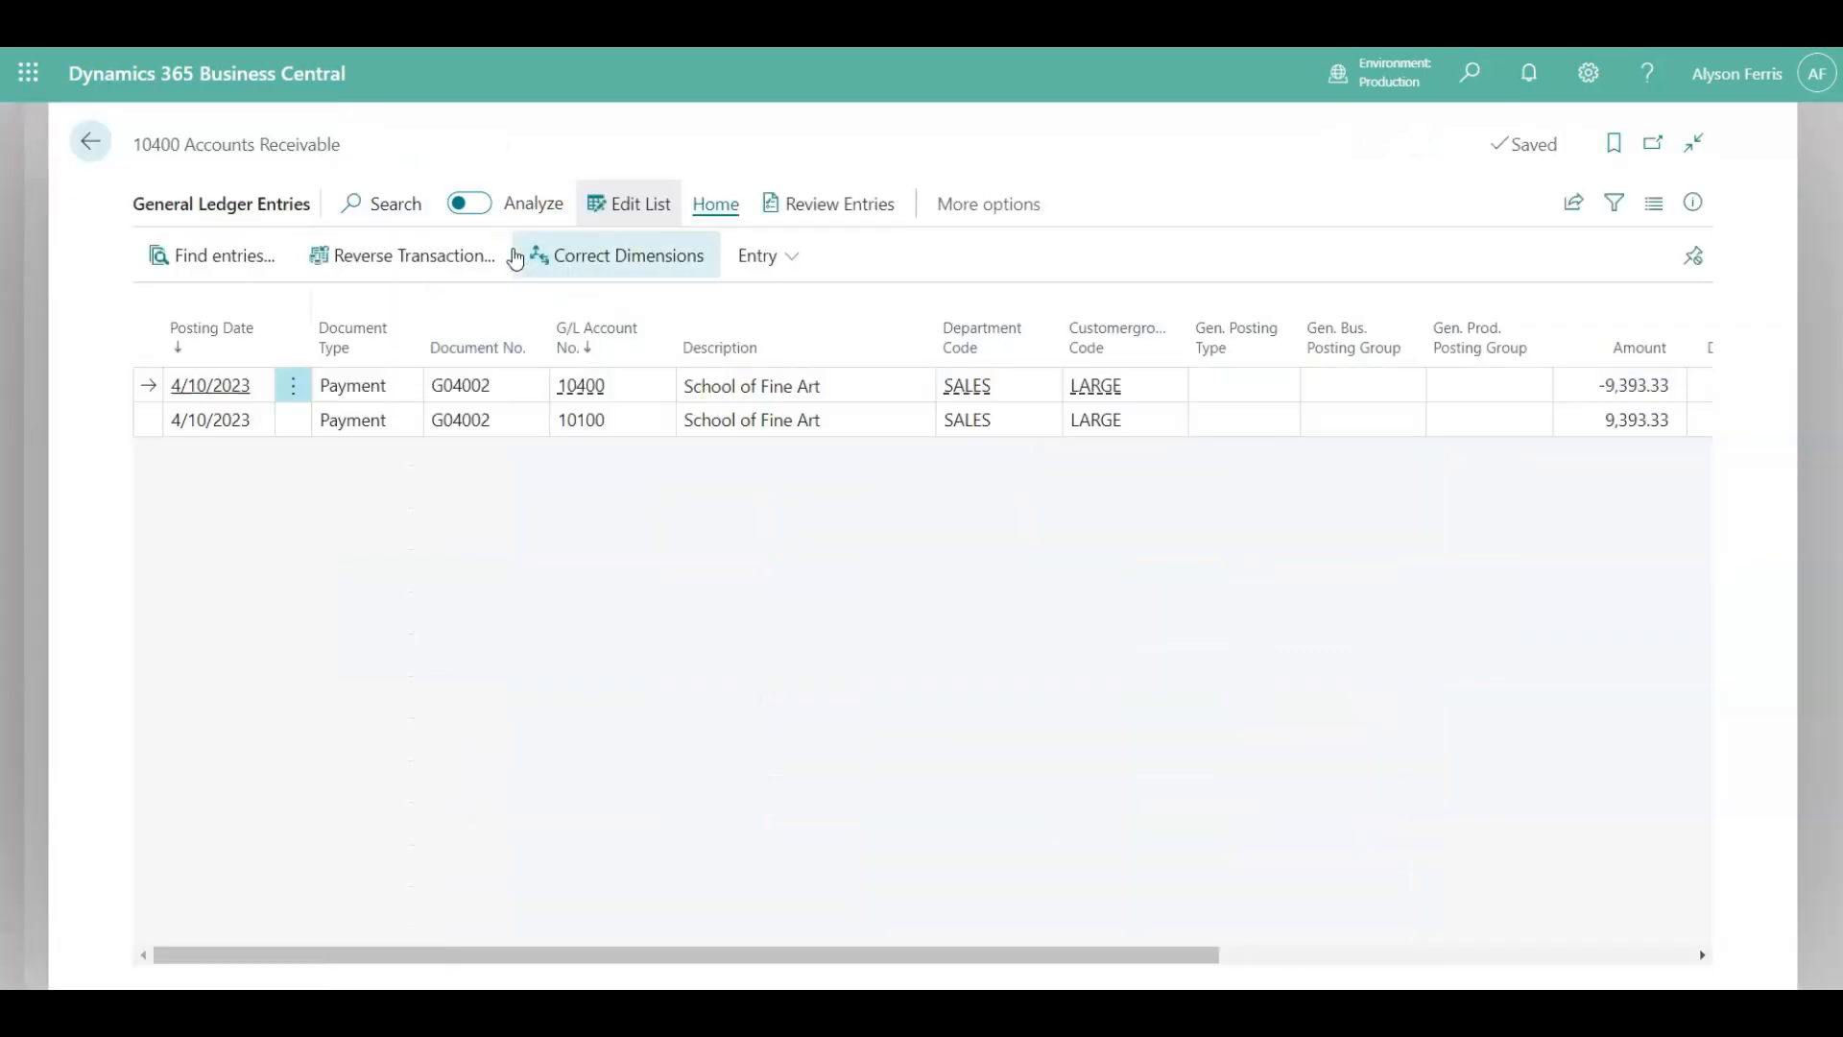
left_click(90, 150)
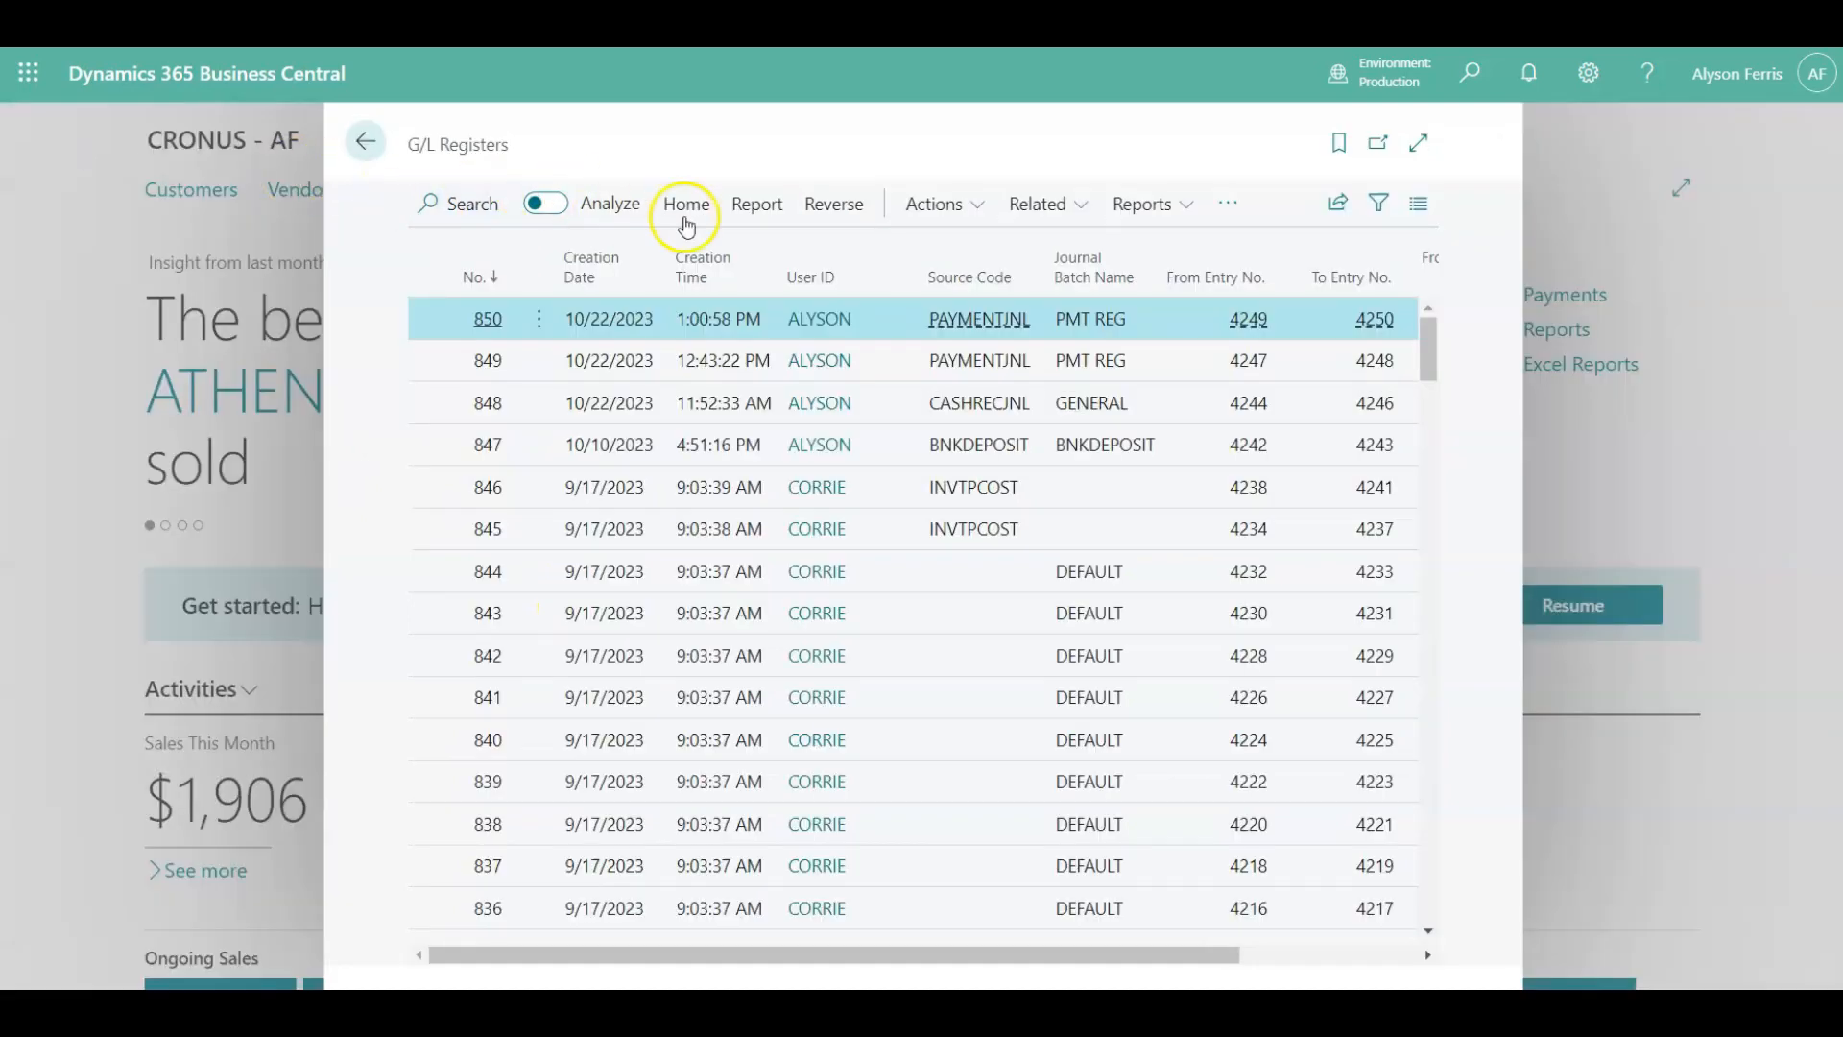
Examine the customer ledger entries belonging to G/L register 850 and return to the register list.
left_click(685, 217)
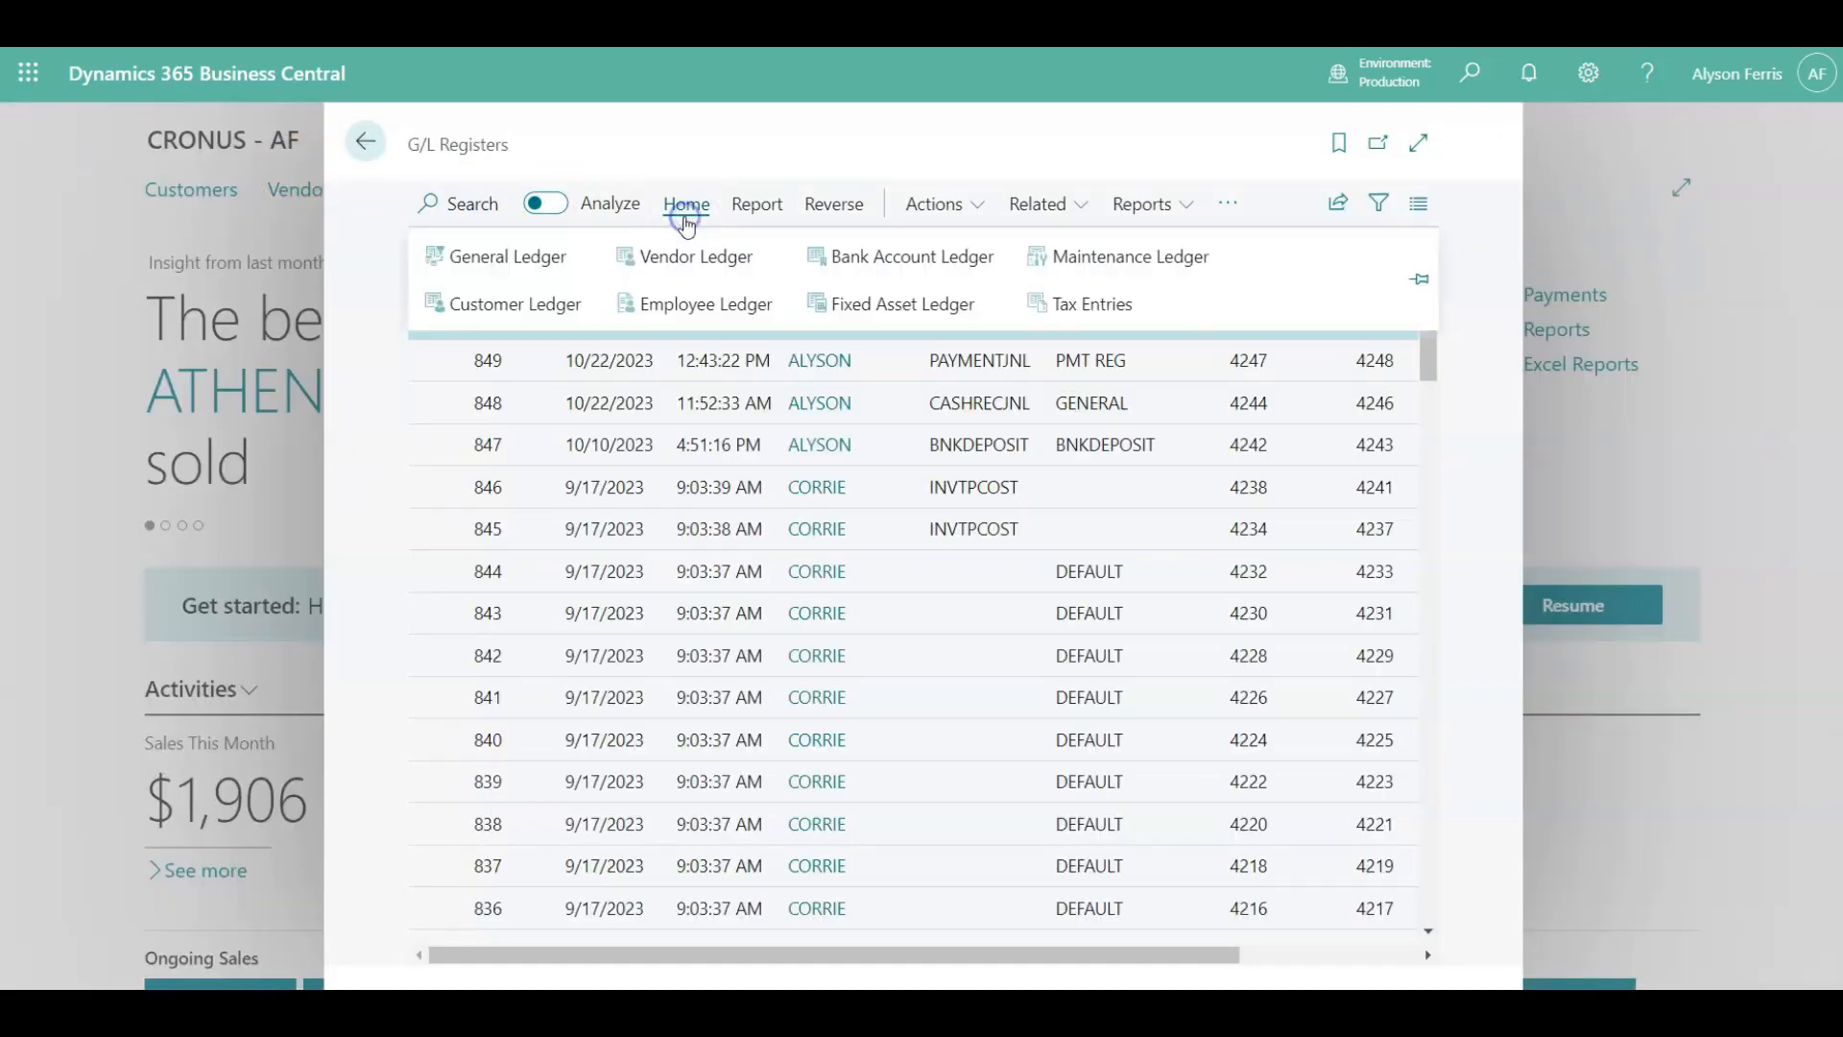
left_click(507, 326)
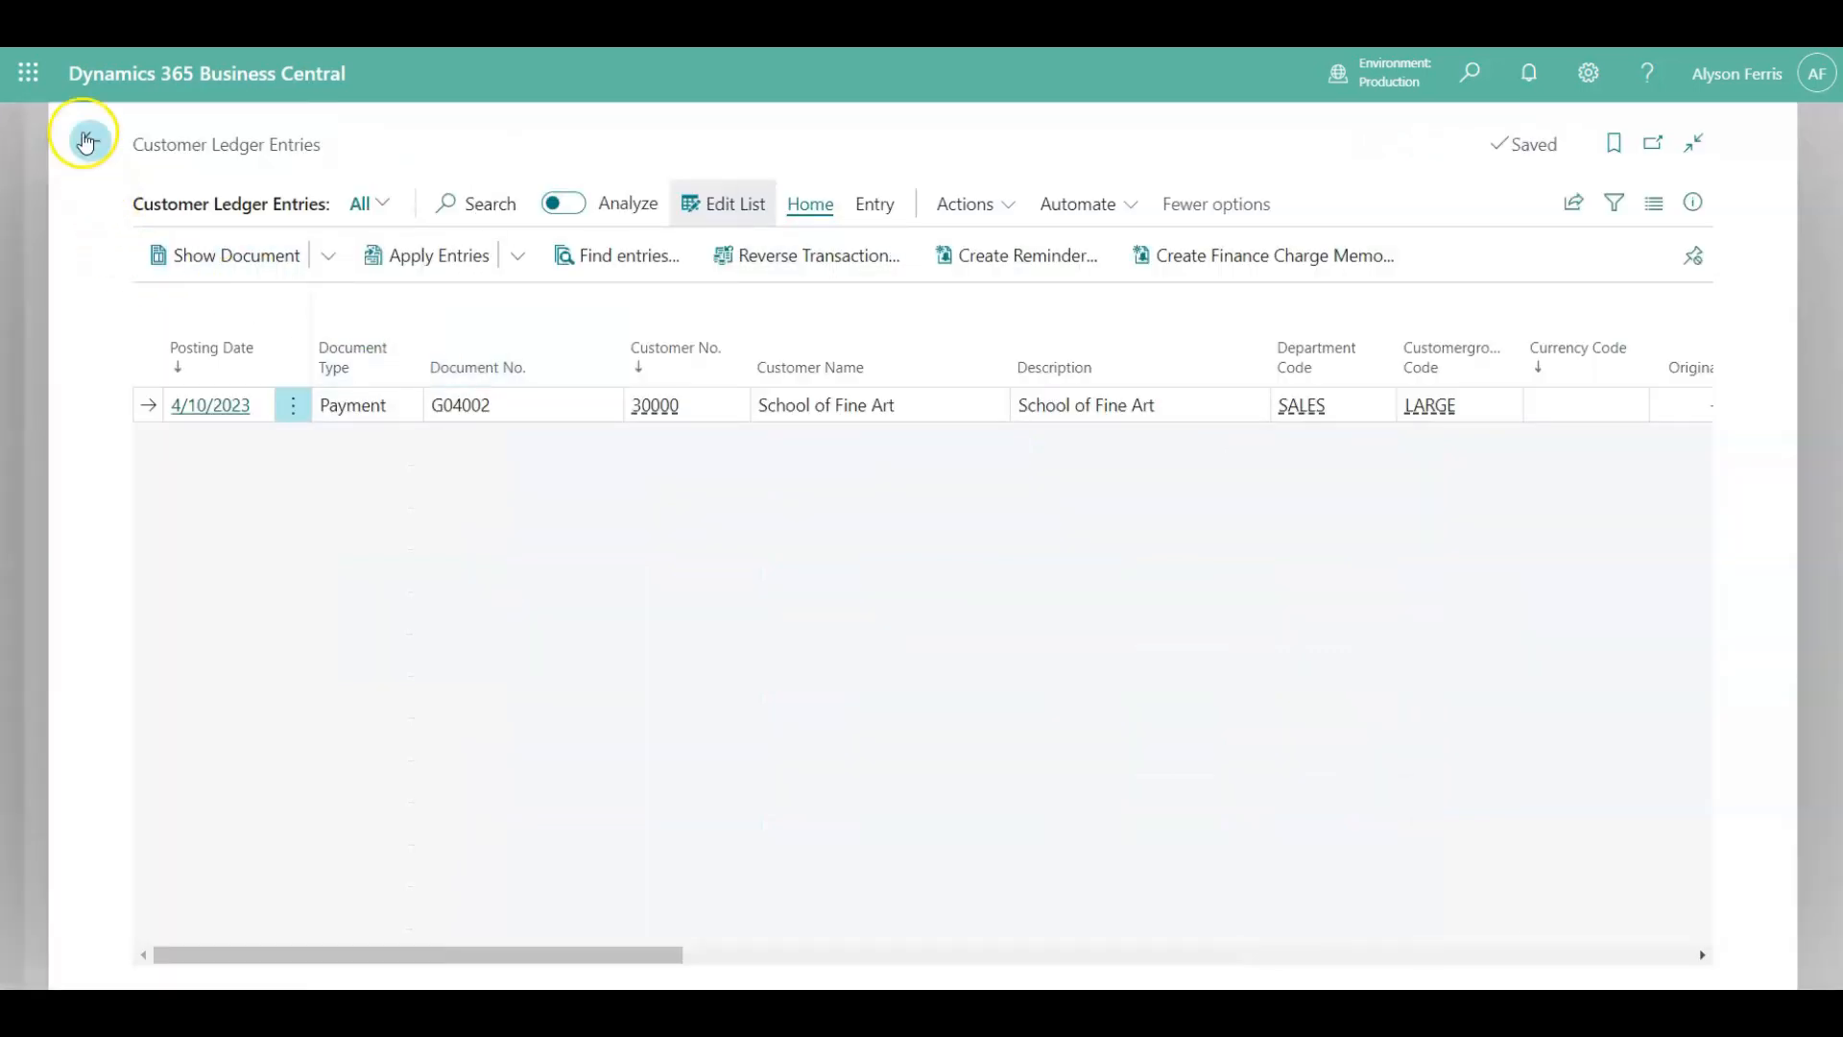
left_click(84, 136)
Examine the bank account ledger entries belonging to G/L register 850 and return to the register list.
left_click(702, 209)
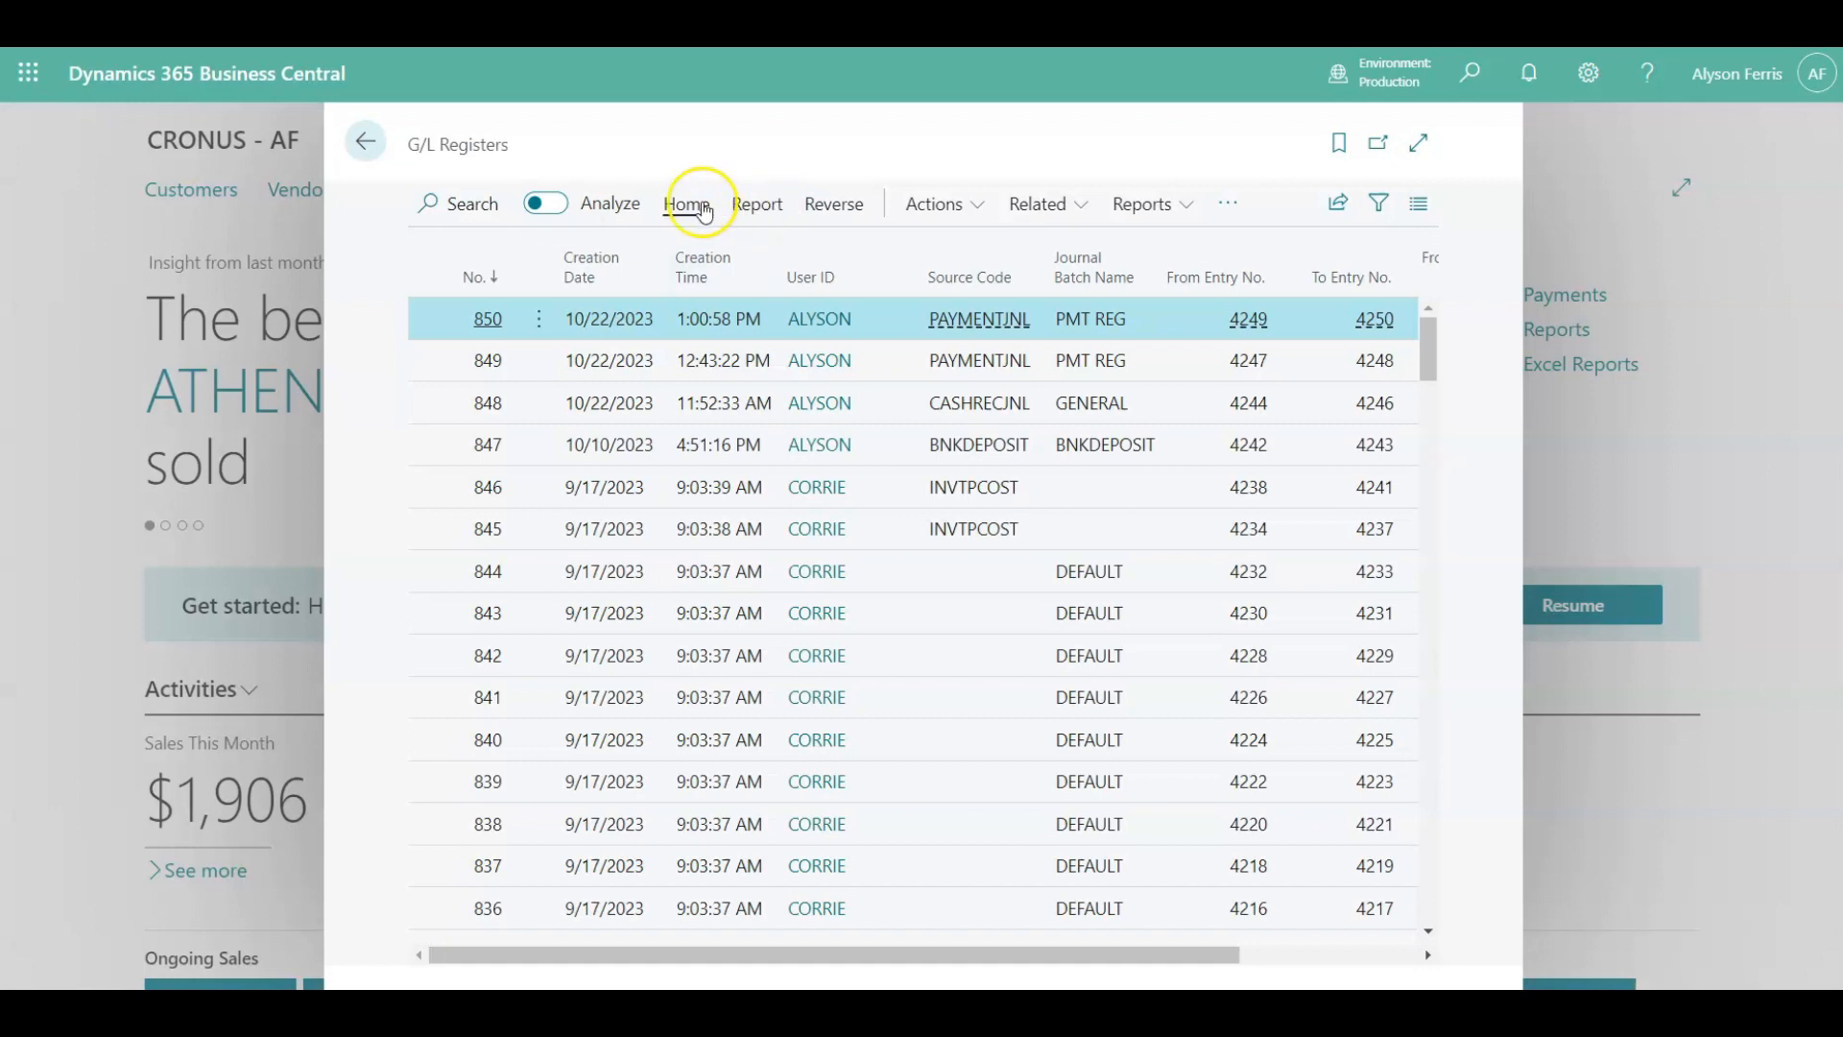
left_click(891, 271)
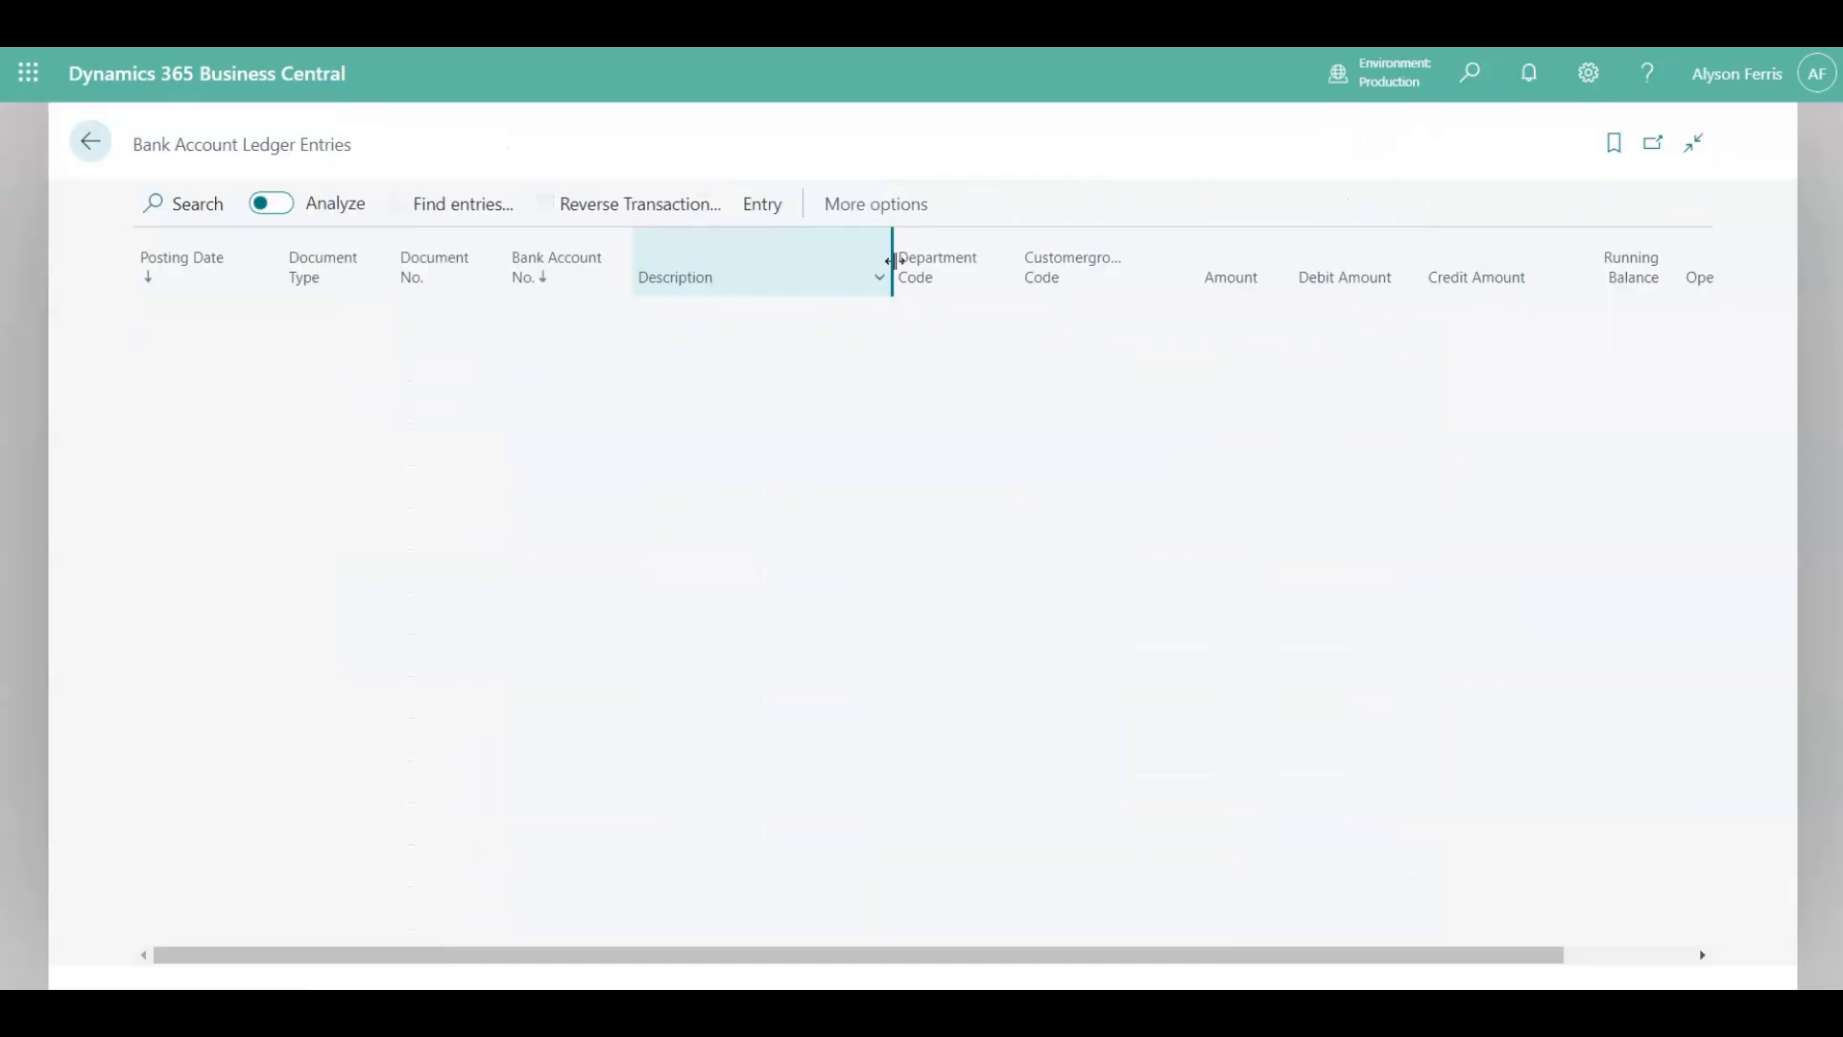
left_click(78, 146)
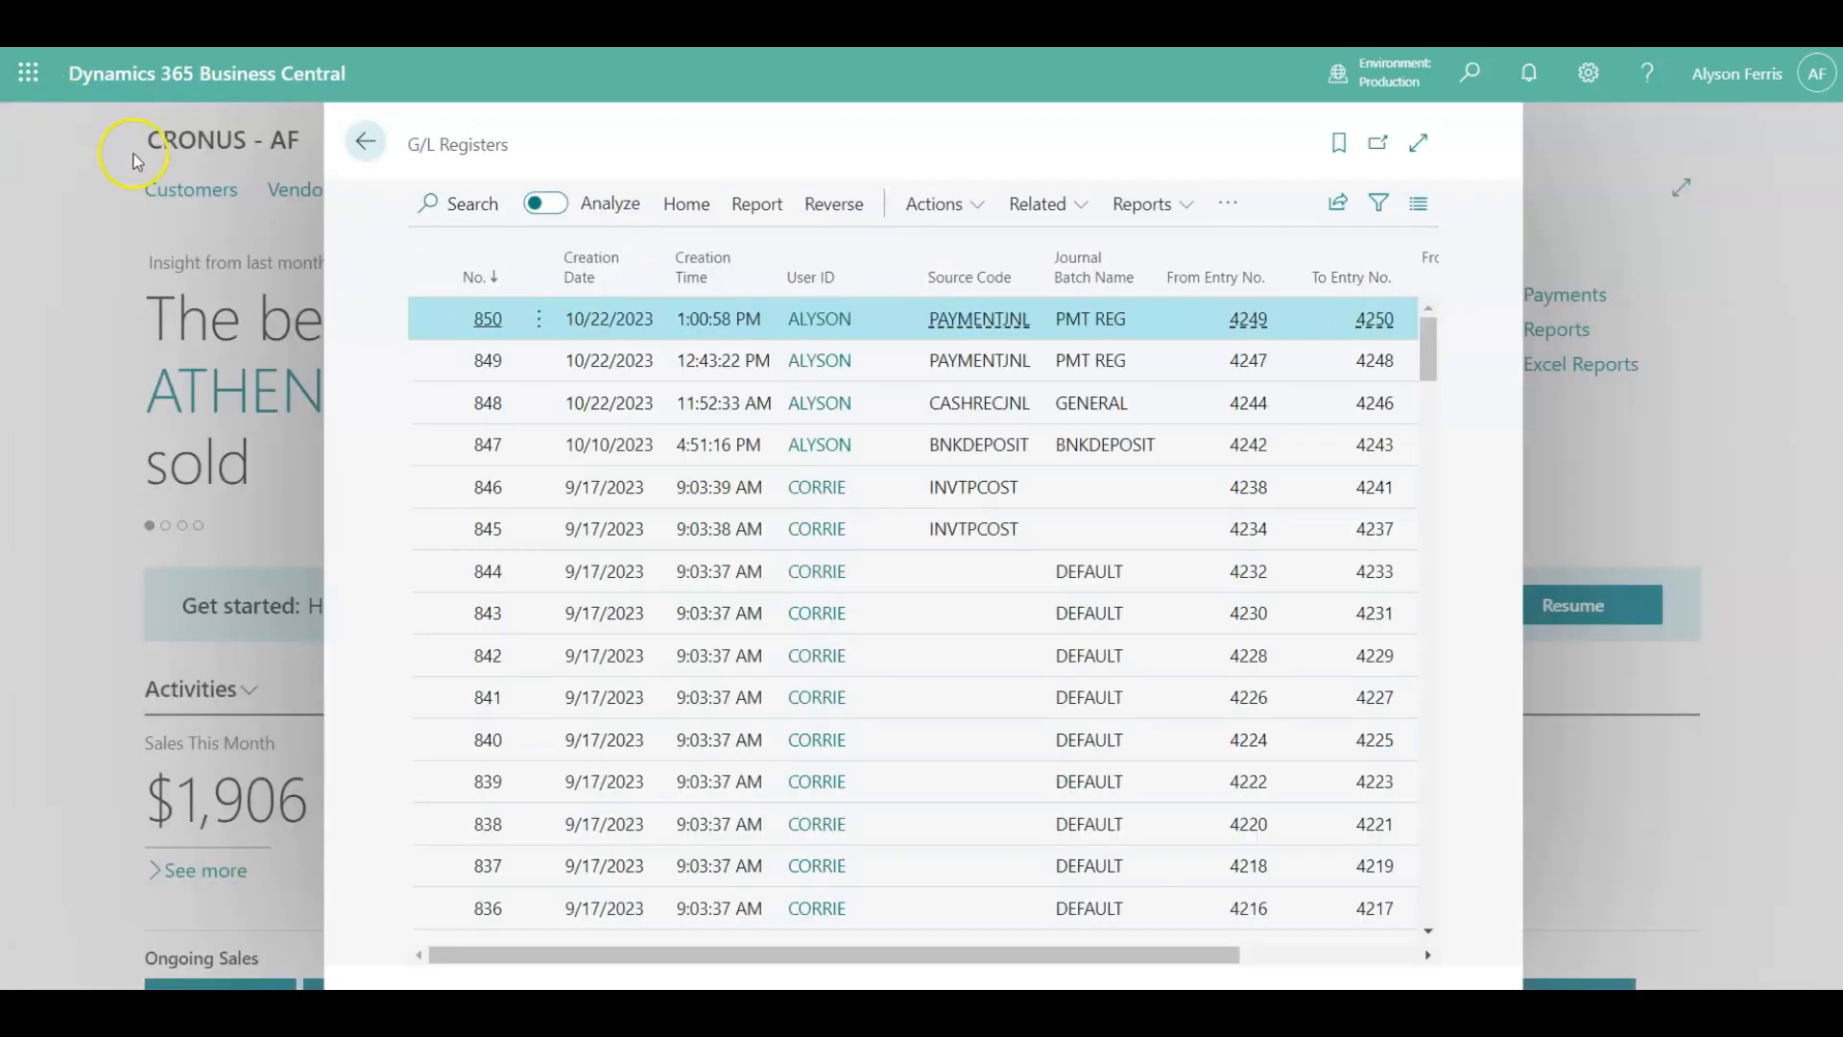
Check the vendor ledger entries for G/L register 850, then close the registers to return to the role center.
left_click(622, 285)
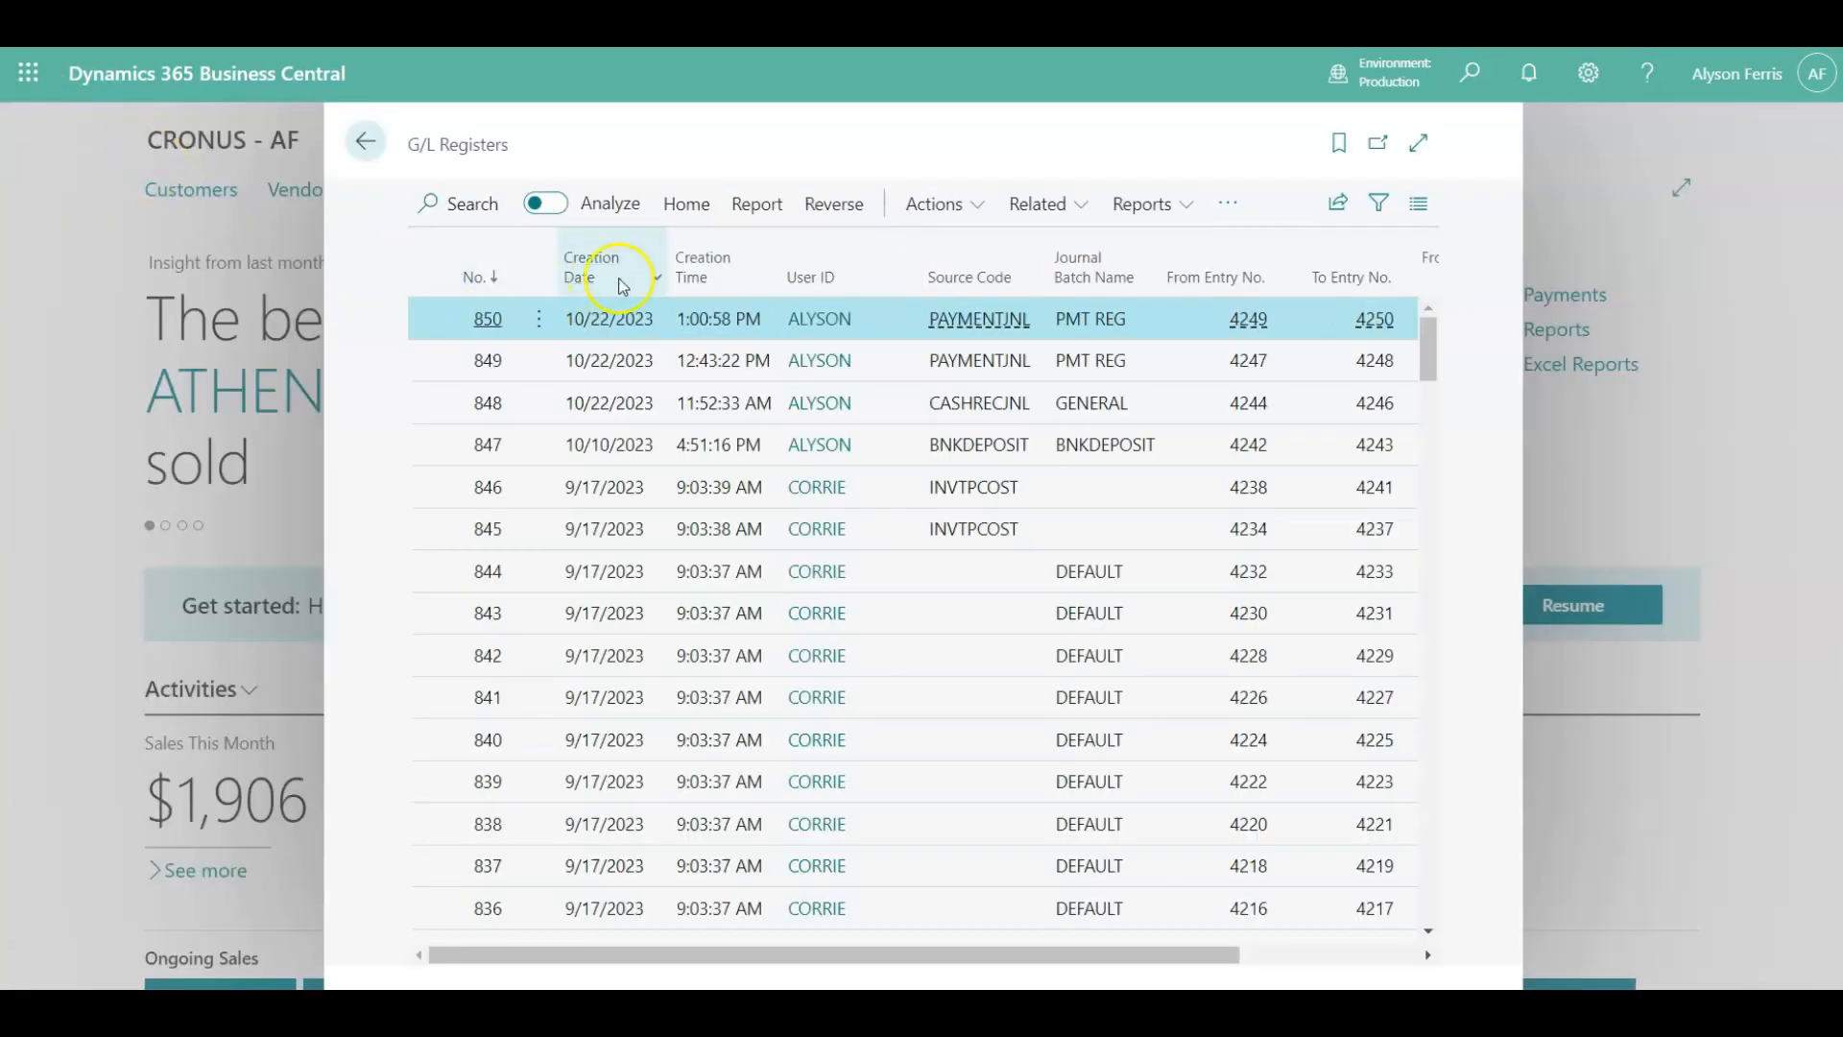
left_click(686, 213)
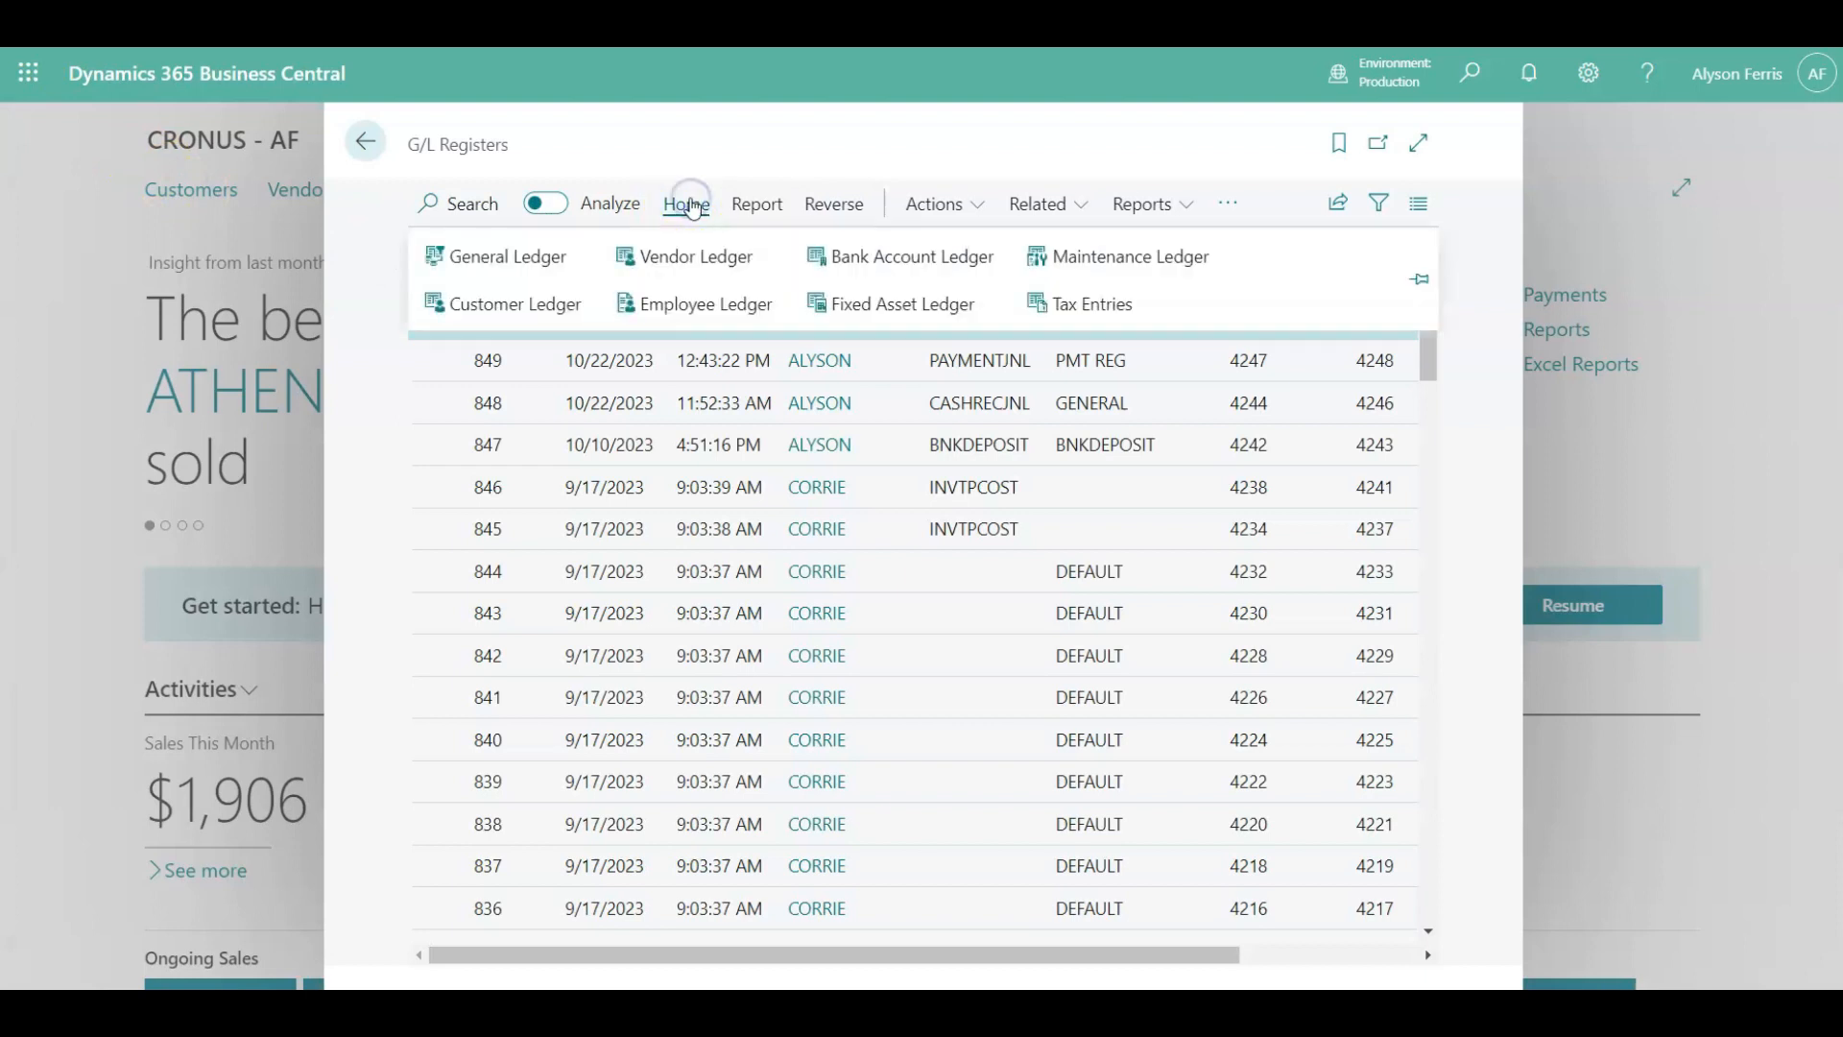
left_click(681, 251)
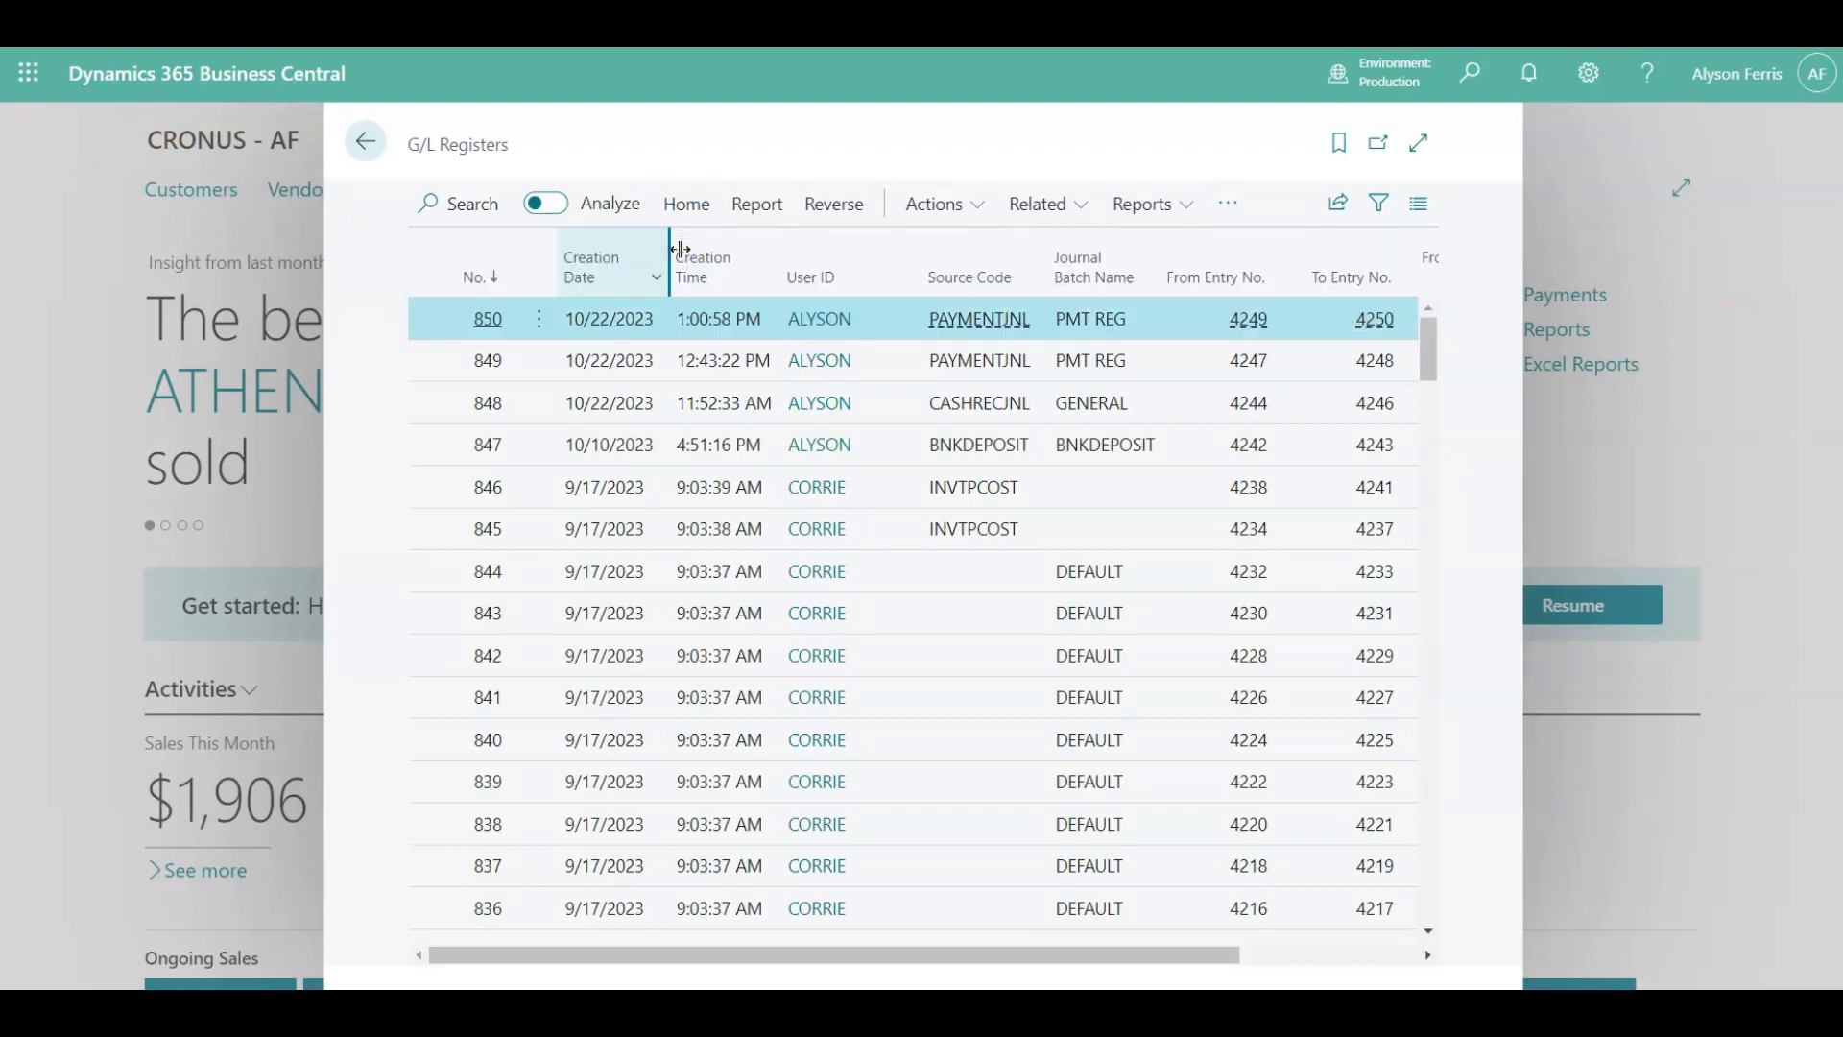
left_click(680, 248)
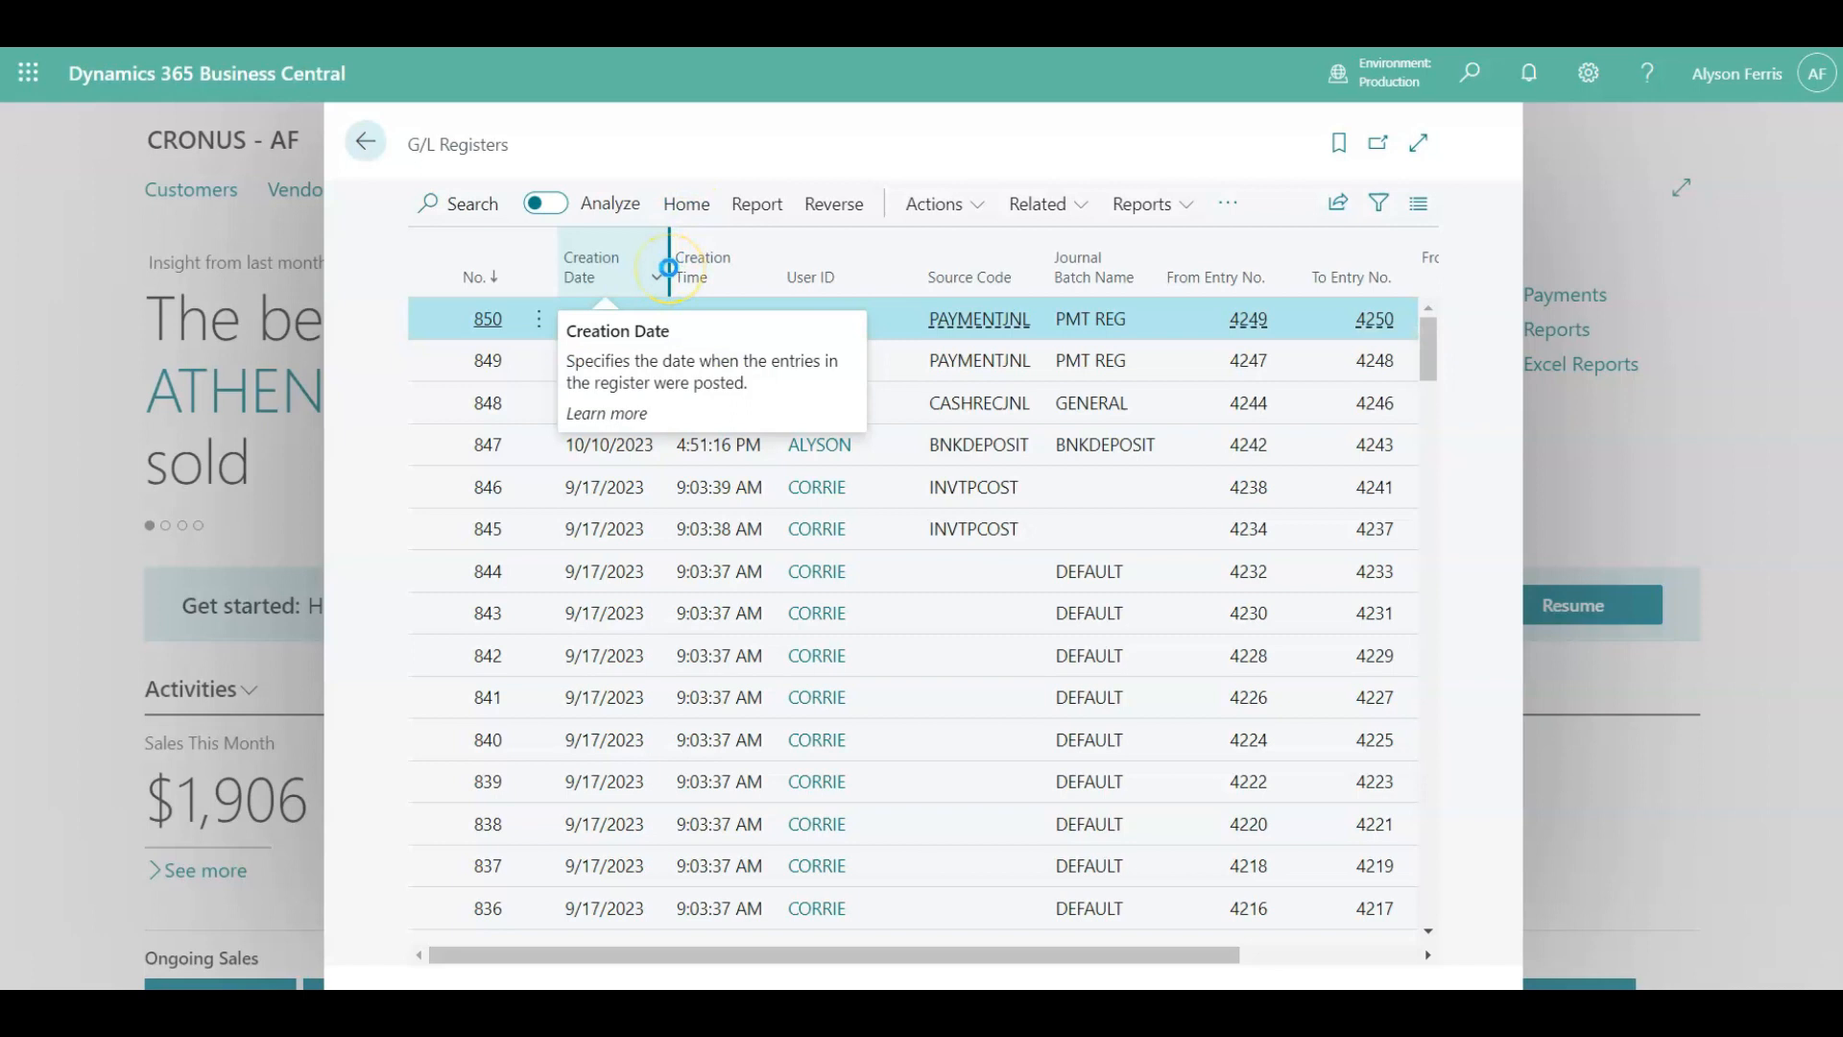
left_click(503, 406)
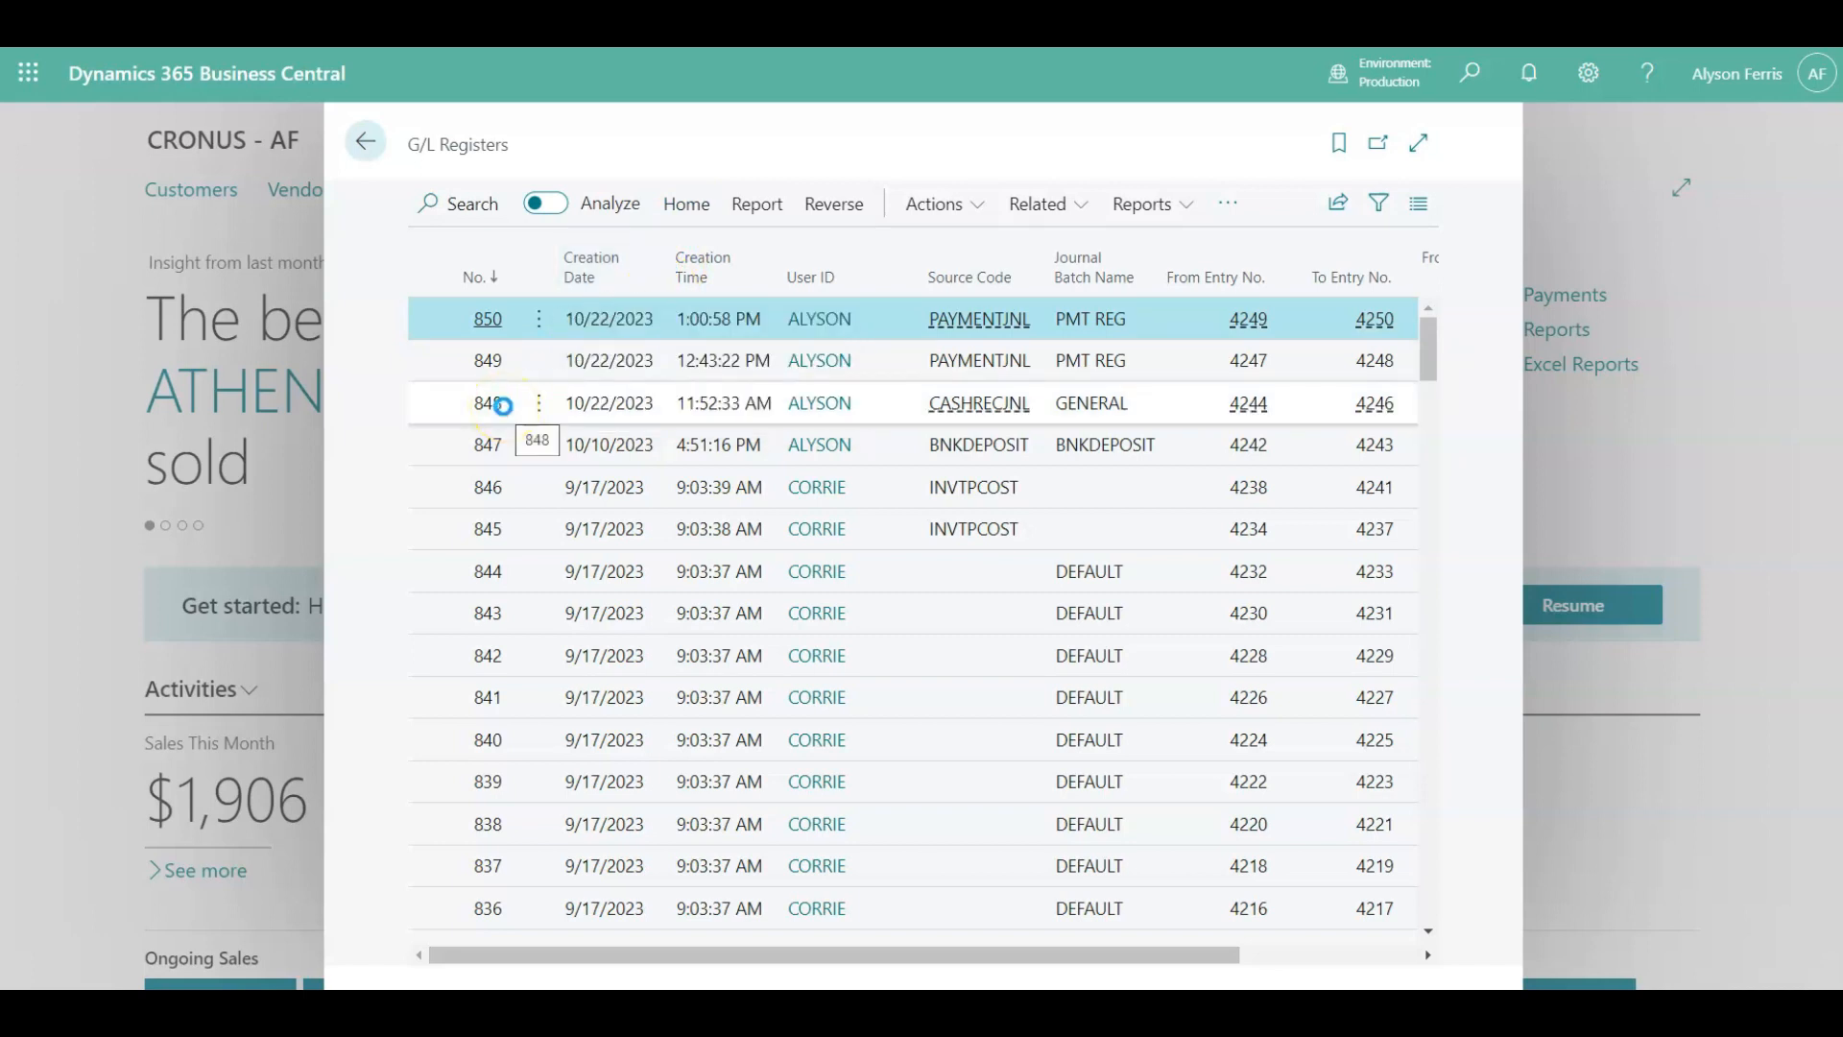
left_click(604, 414)
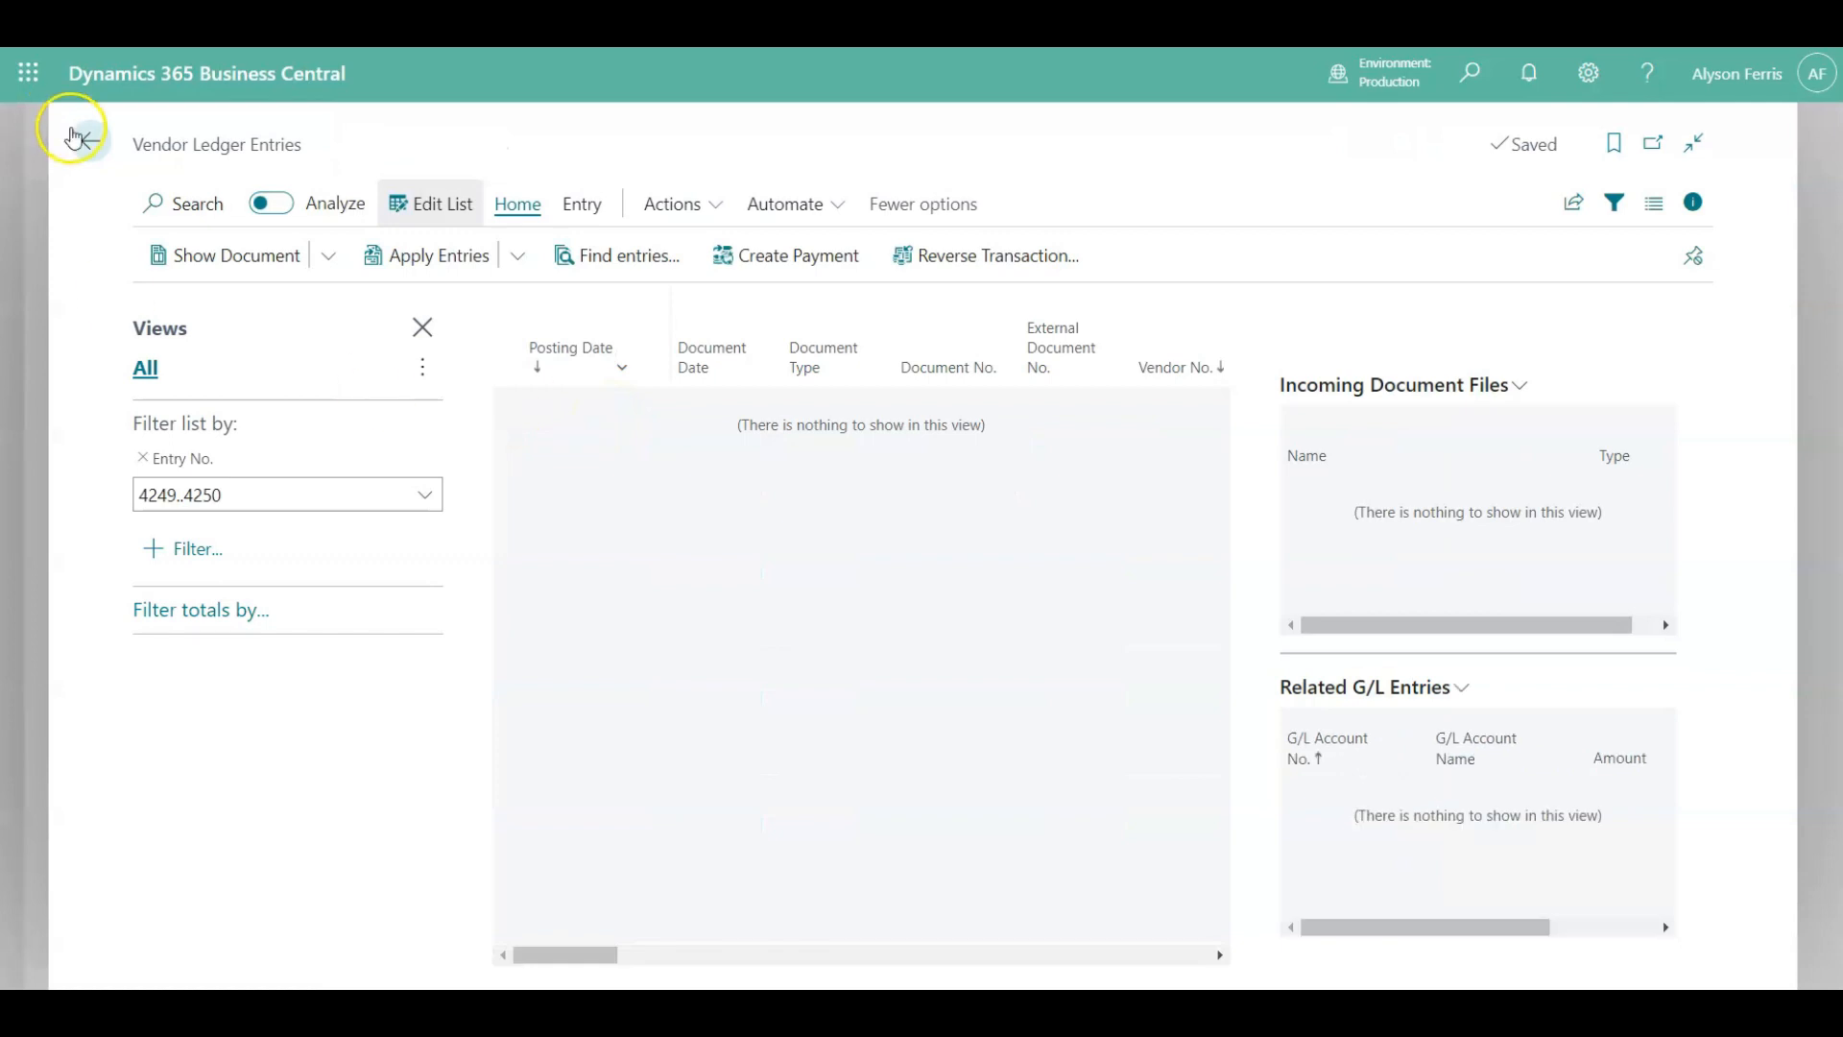
left_click(84, 142)
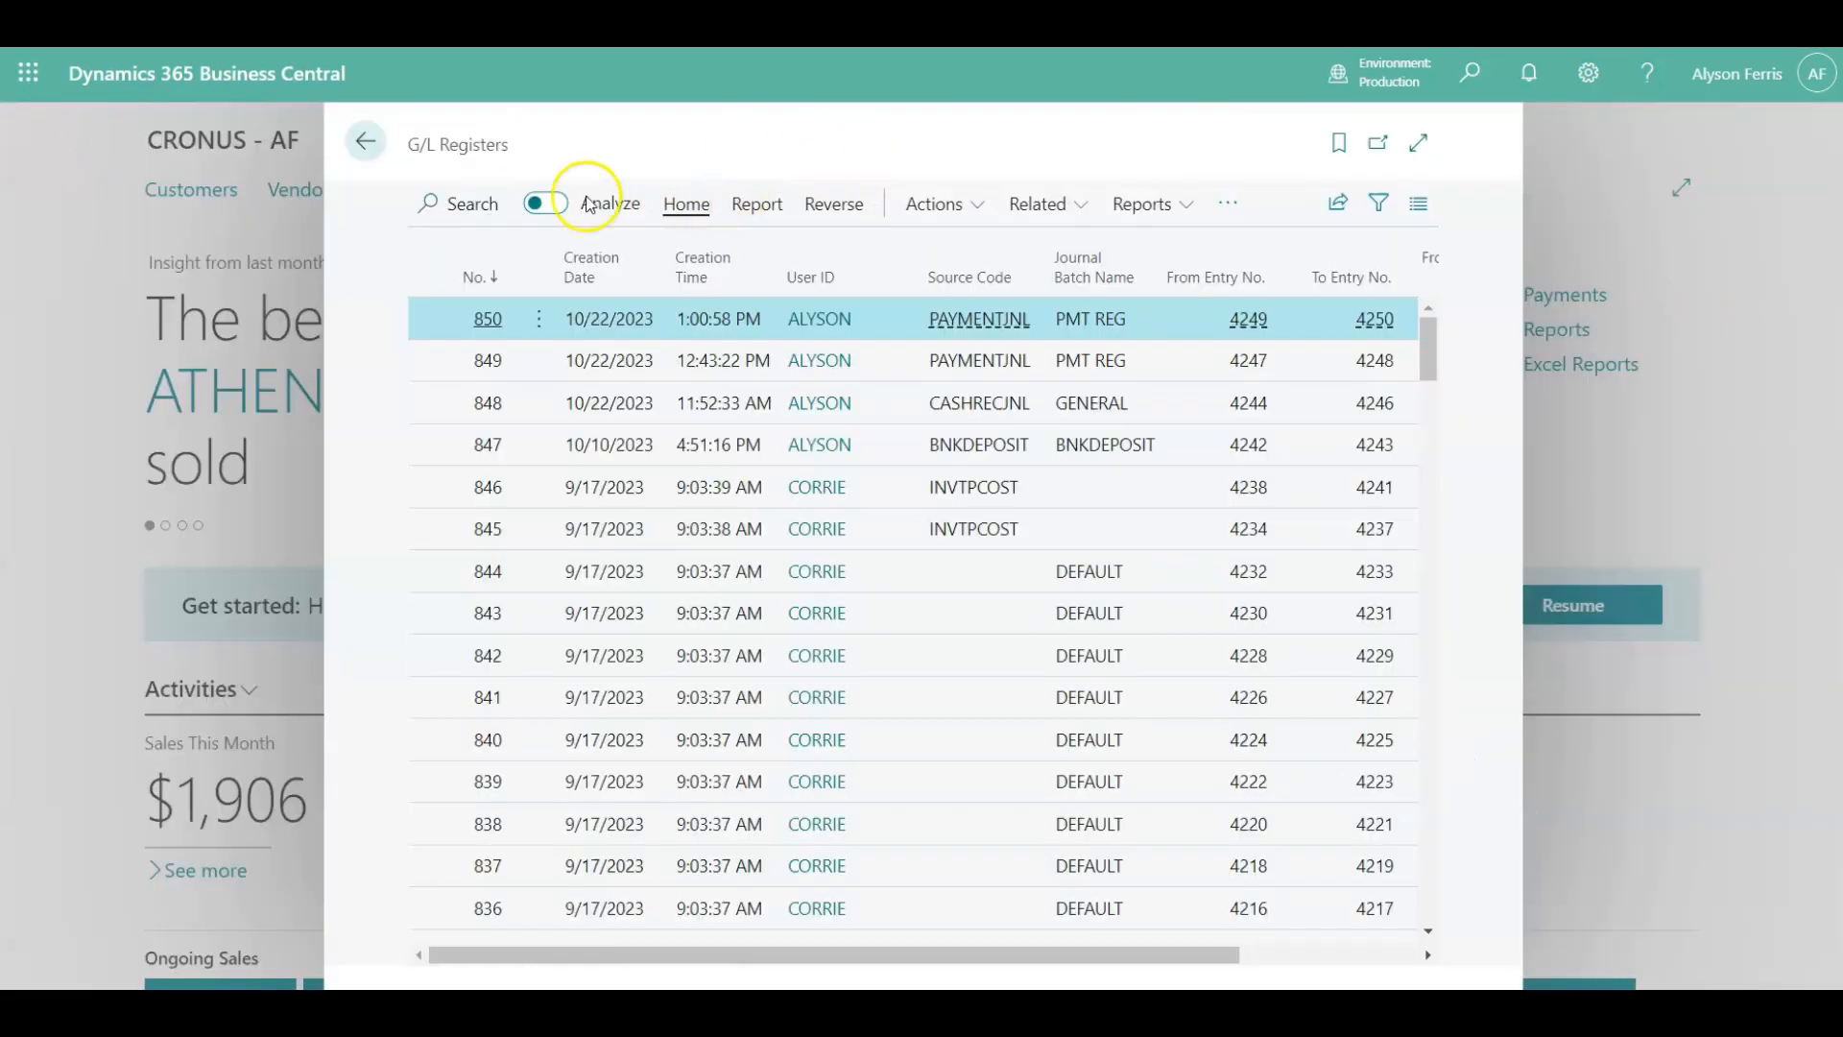
left_click(368, 137)
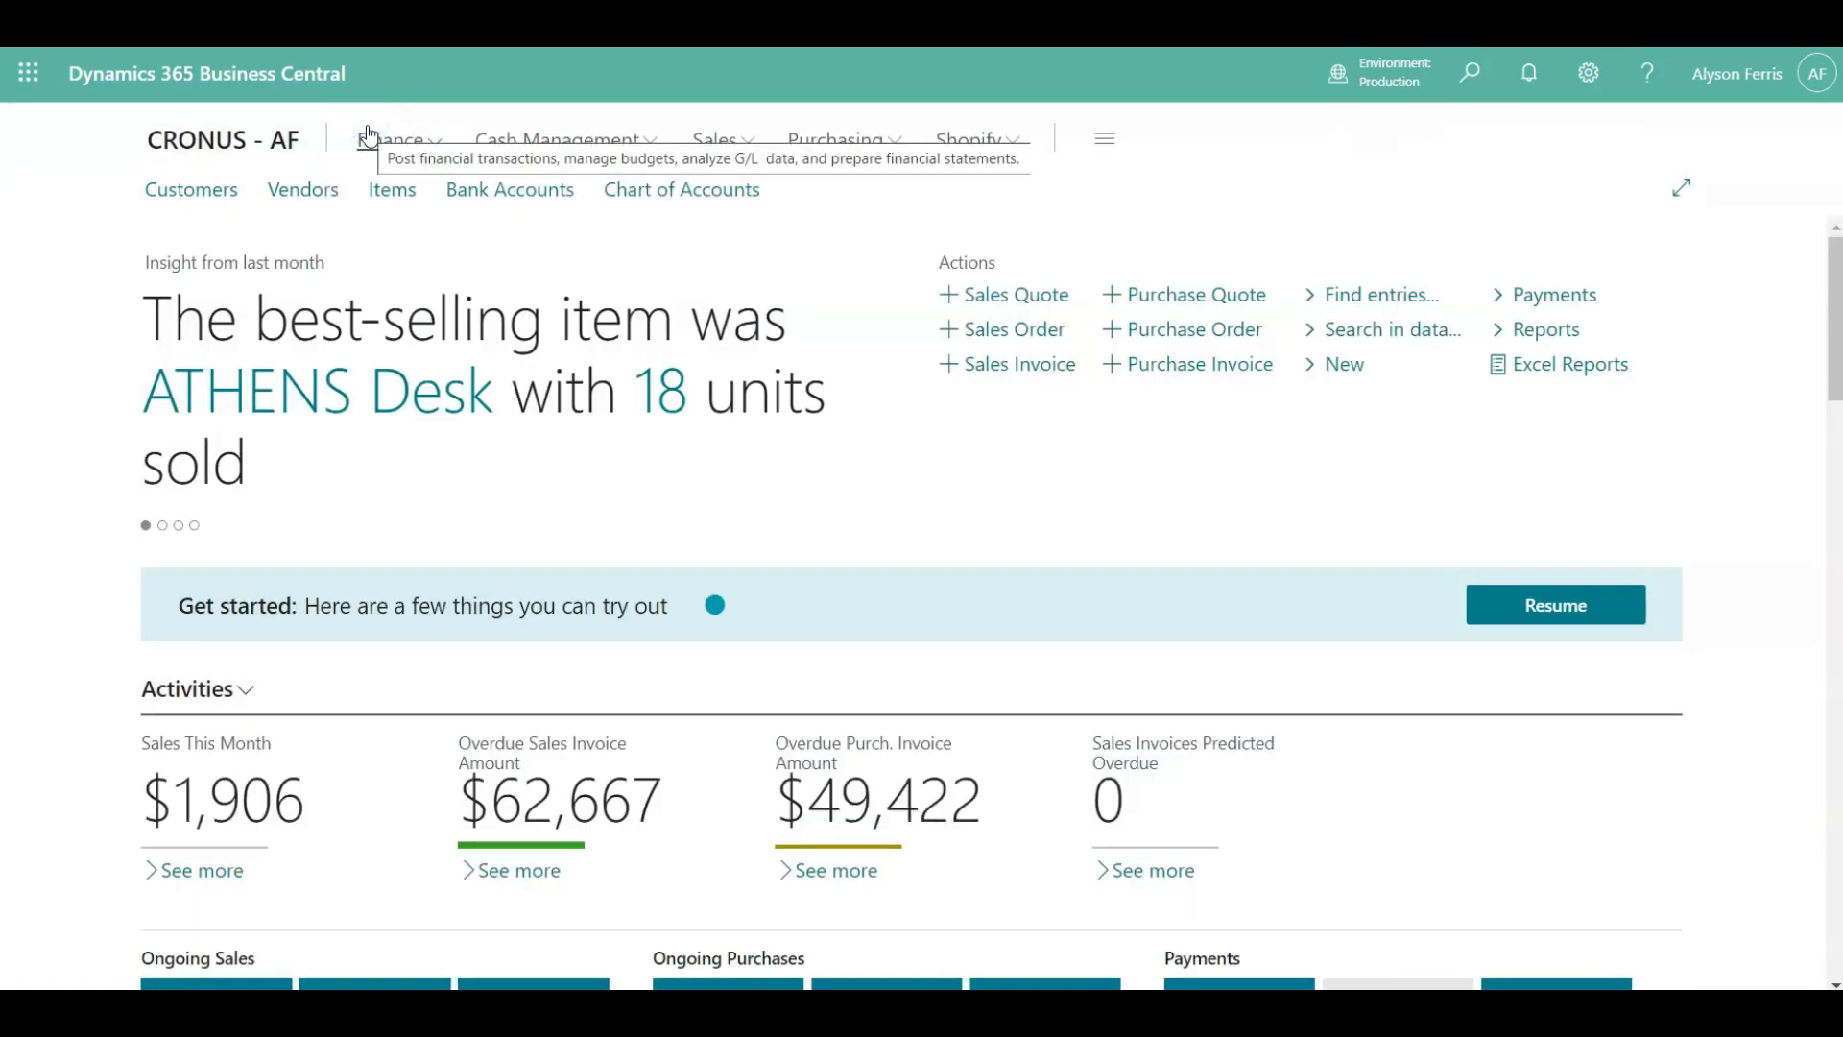